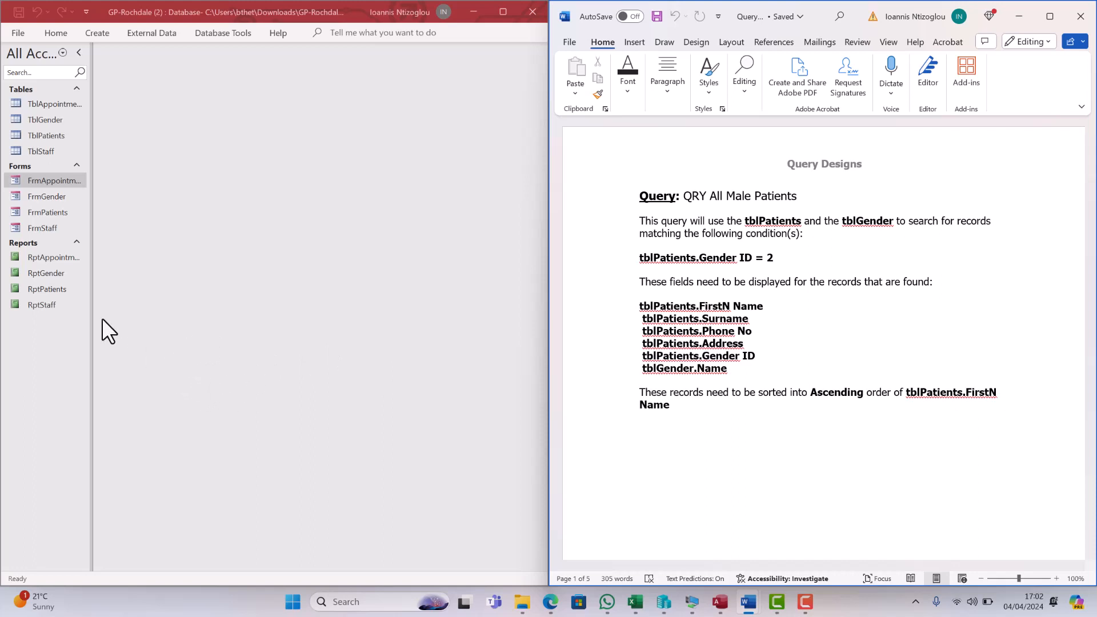
Create a new query in design view, add the TblPatients table, and resize its box to show all fields
scroll(738, 306, "down", 3)
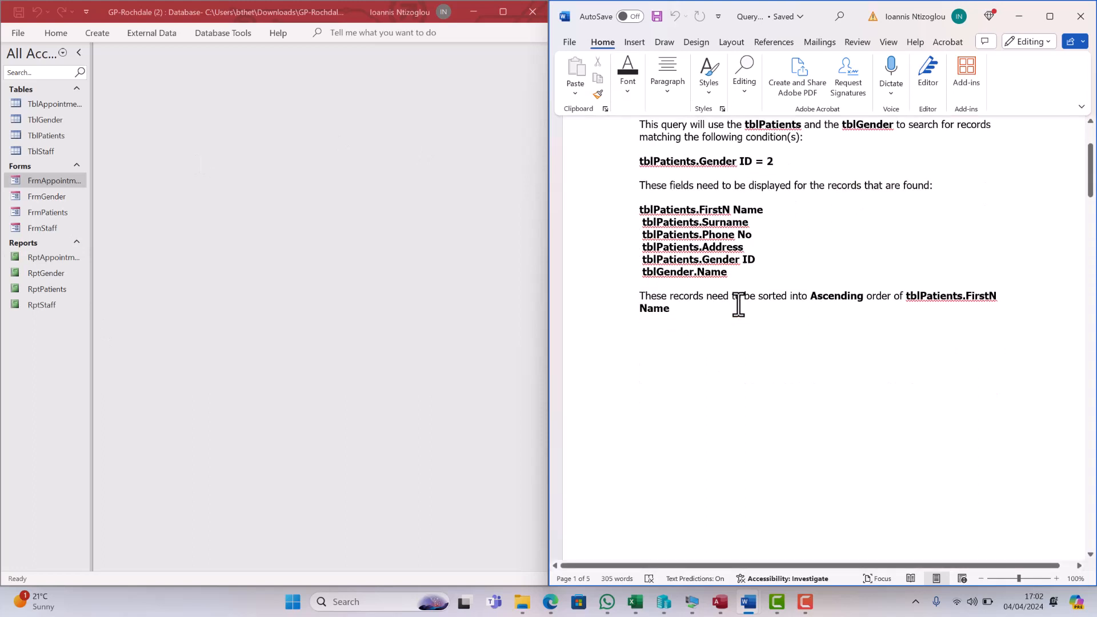
scroll(738, 305, "up", 3)
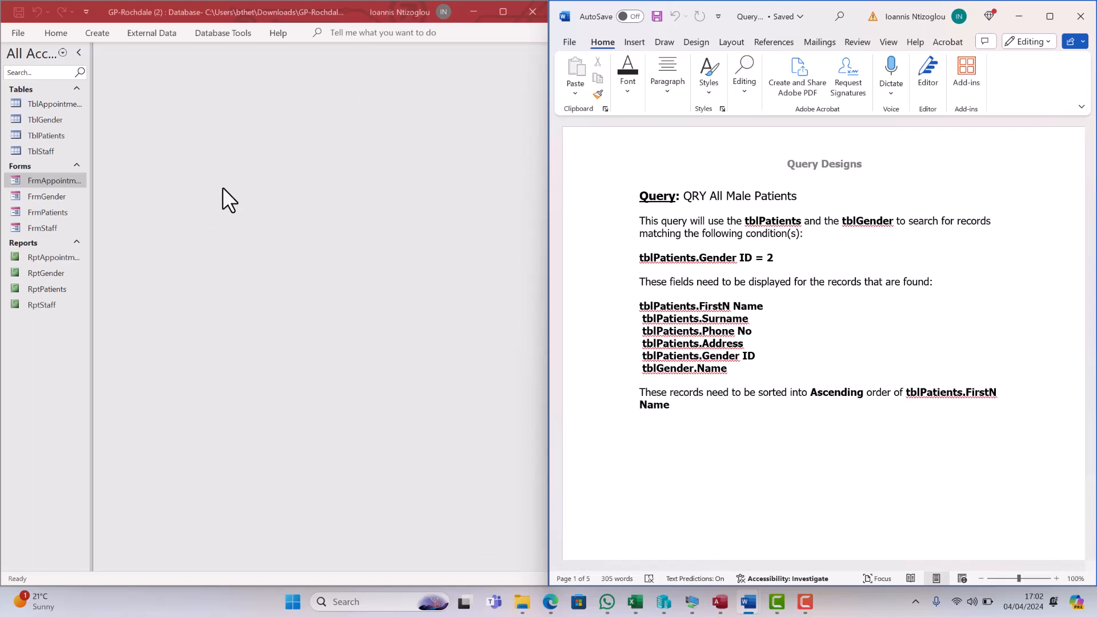
left_click(95, 33)
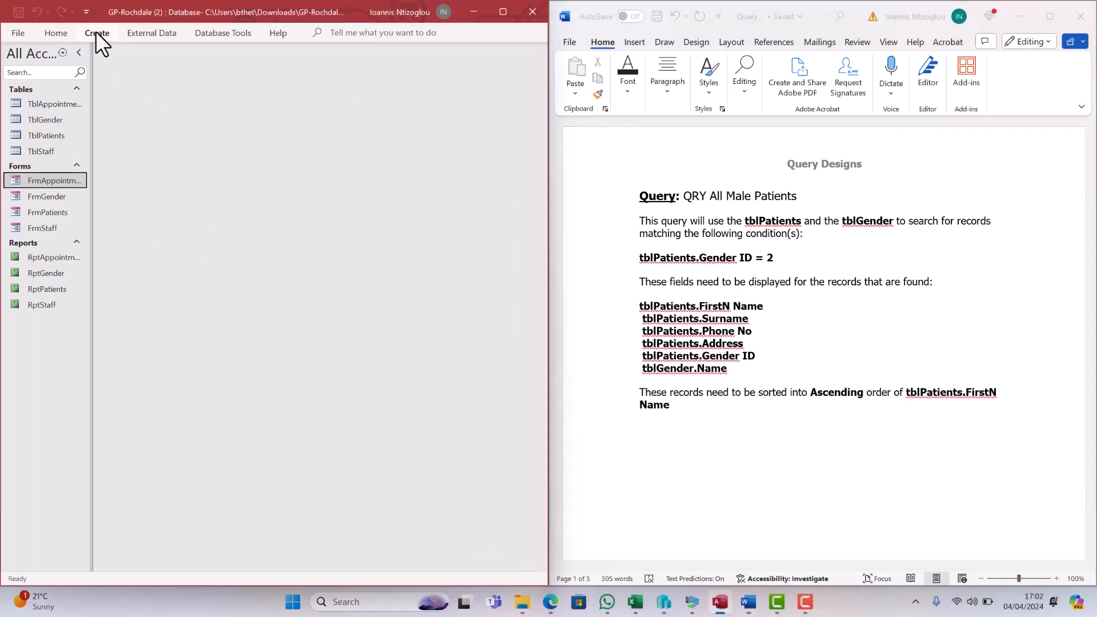
left_click(96, 33)
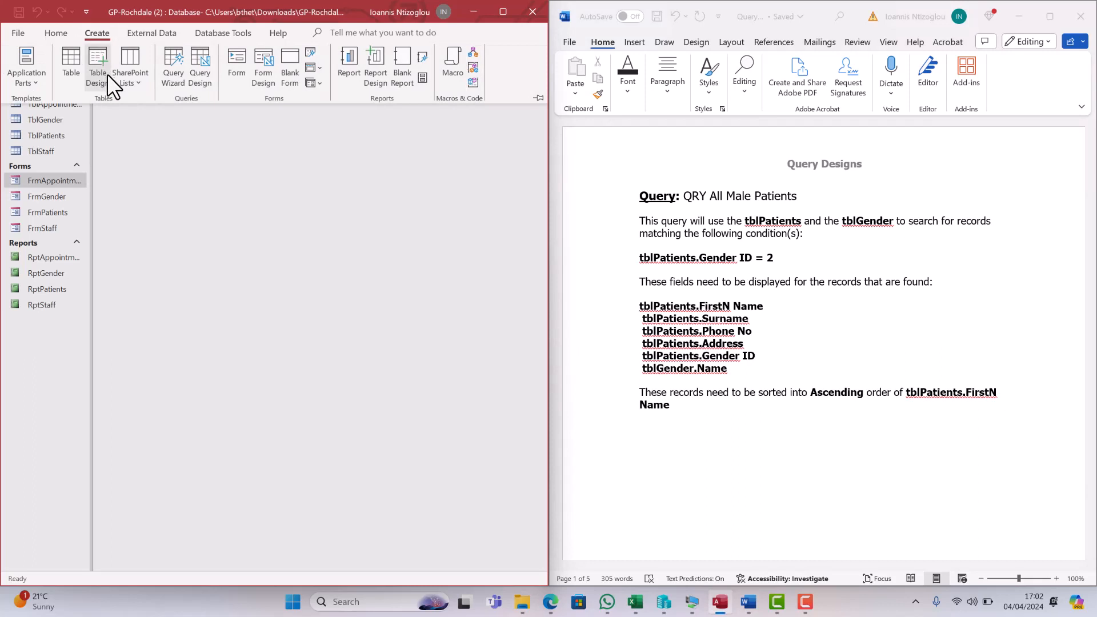
left_click(205, 79)
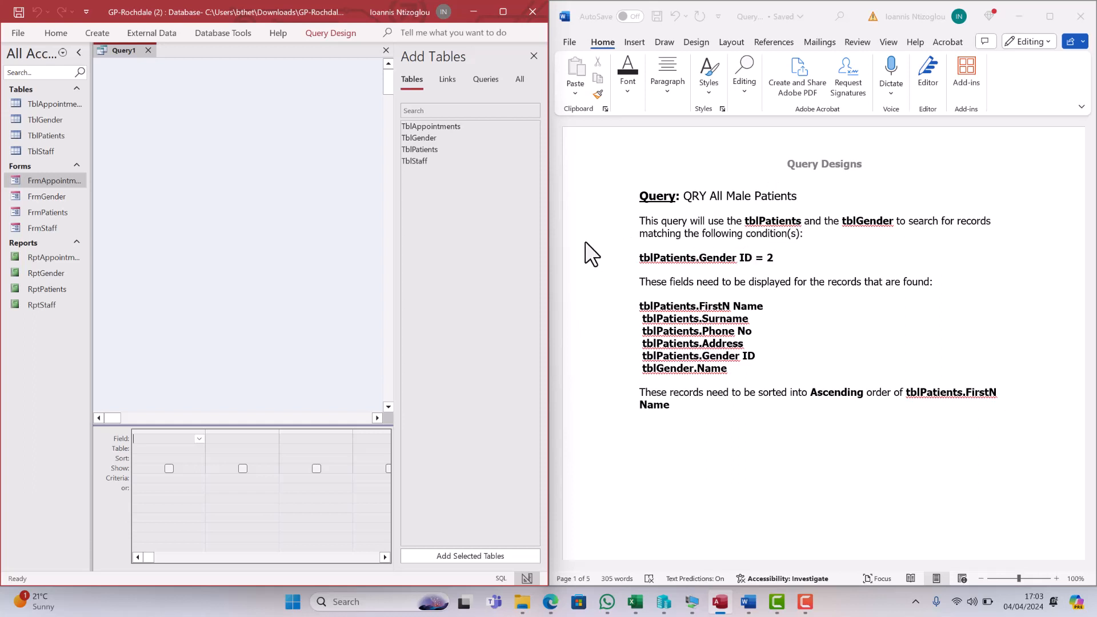
left_click_drag(420, 148, 202, 128)
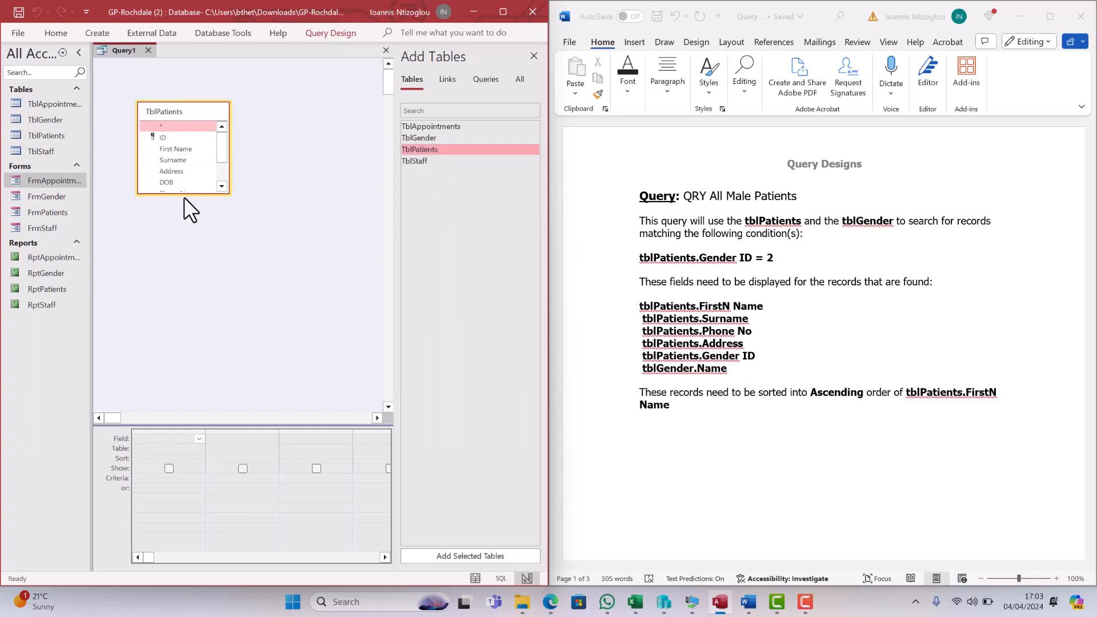
left_click_drag(183, 194, 184, 248)
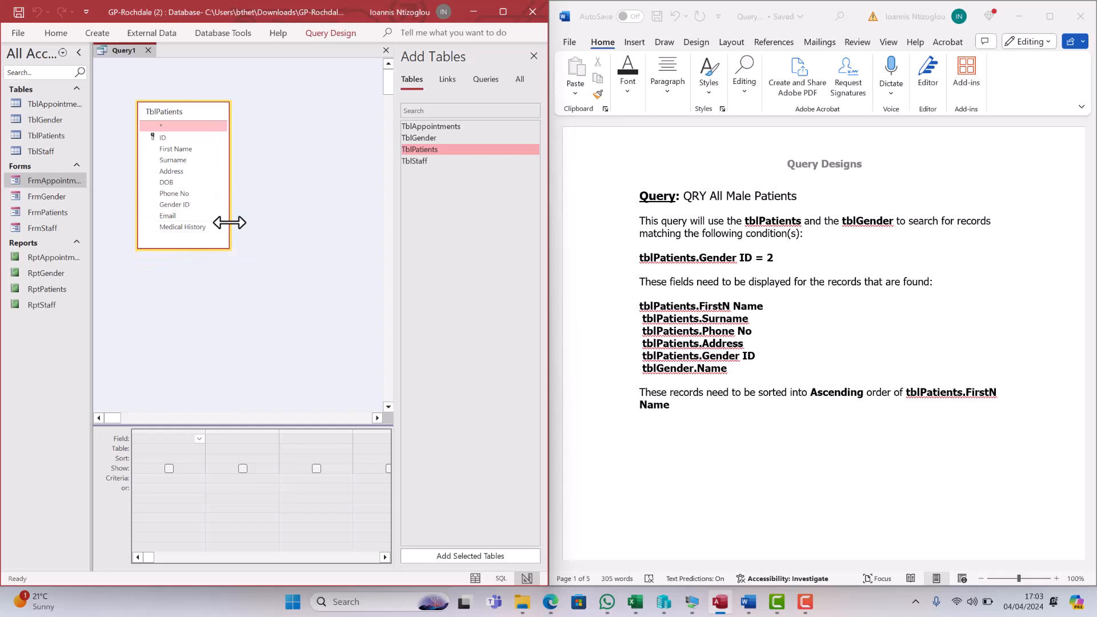
mouse_move(230, 249)
left_mouse_down()
mouse_move(334, 281)
mouse_move(215, 246)
left_mouse_up()
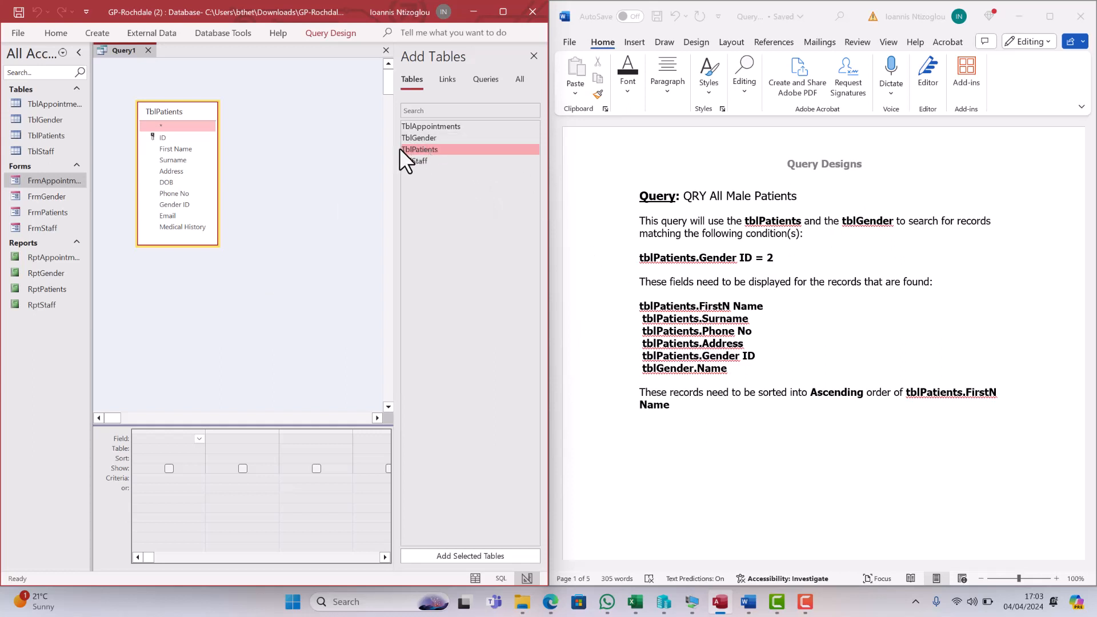
Add TblGender to the query, shrink its box and place it beside TblPatients, then finish adding tables
double_click(422, 136)
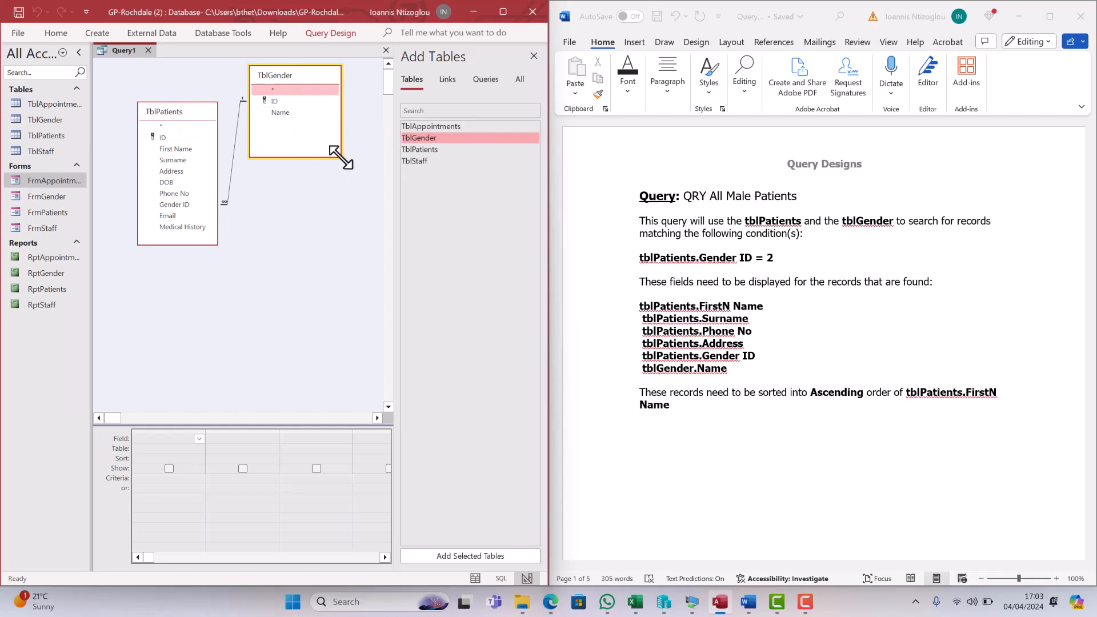
left_click_drag(342, 157, 318, 129)
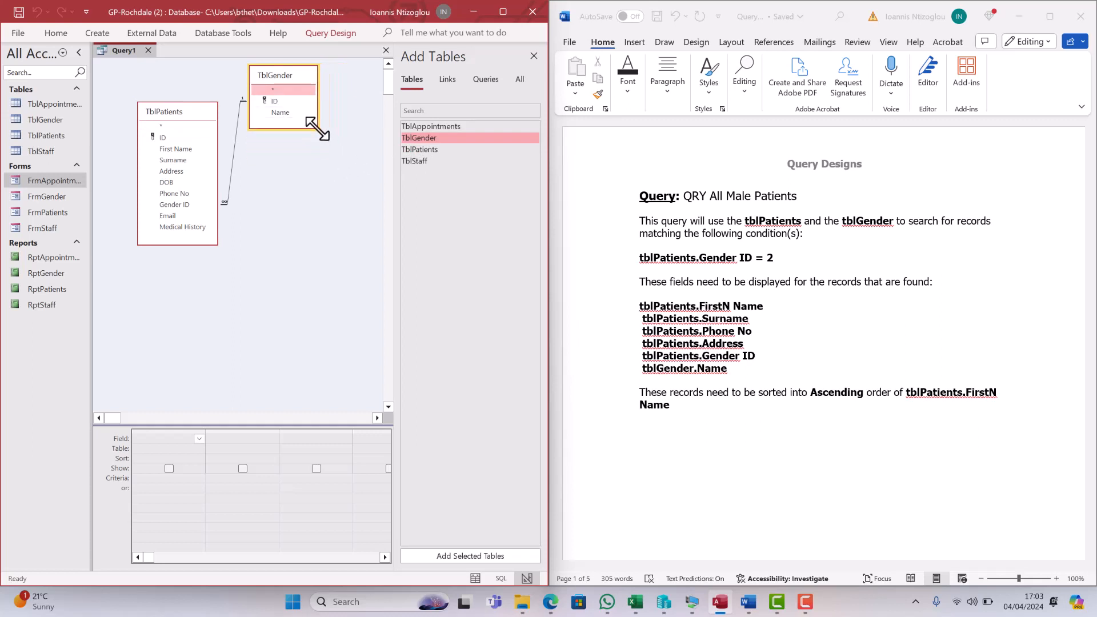
left_click_drag(290, 73, 318, 100)
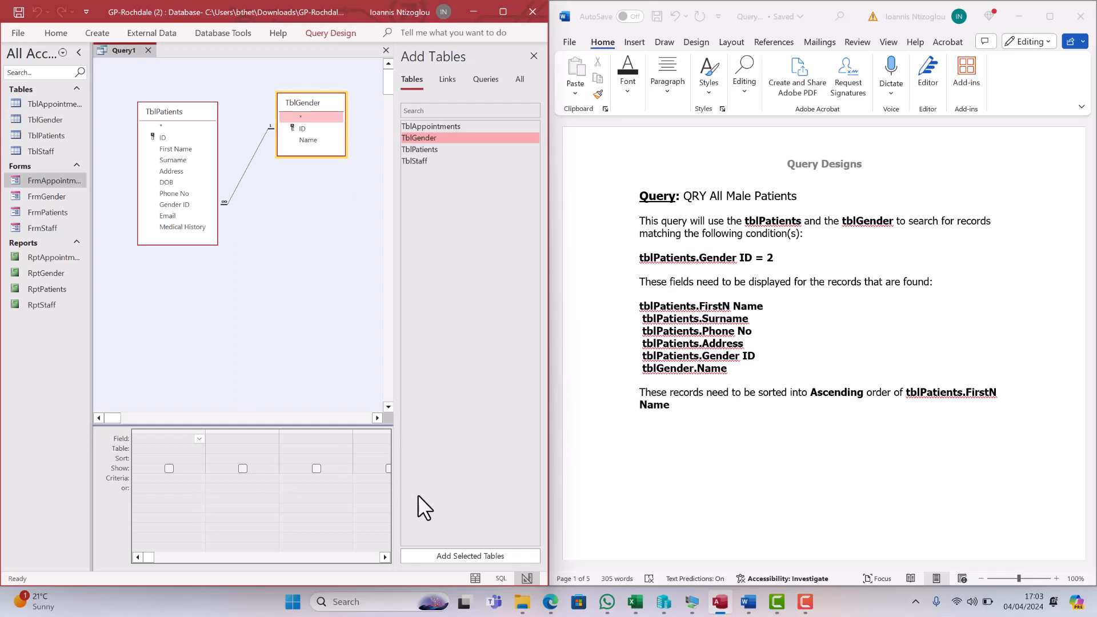
left_click(536, 60)
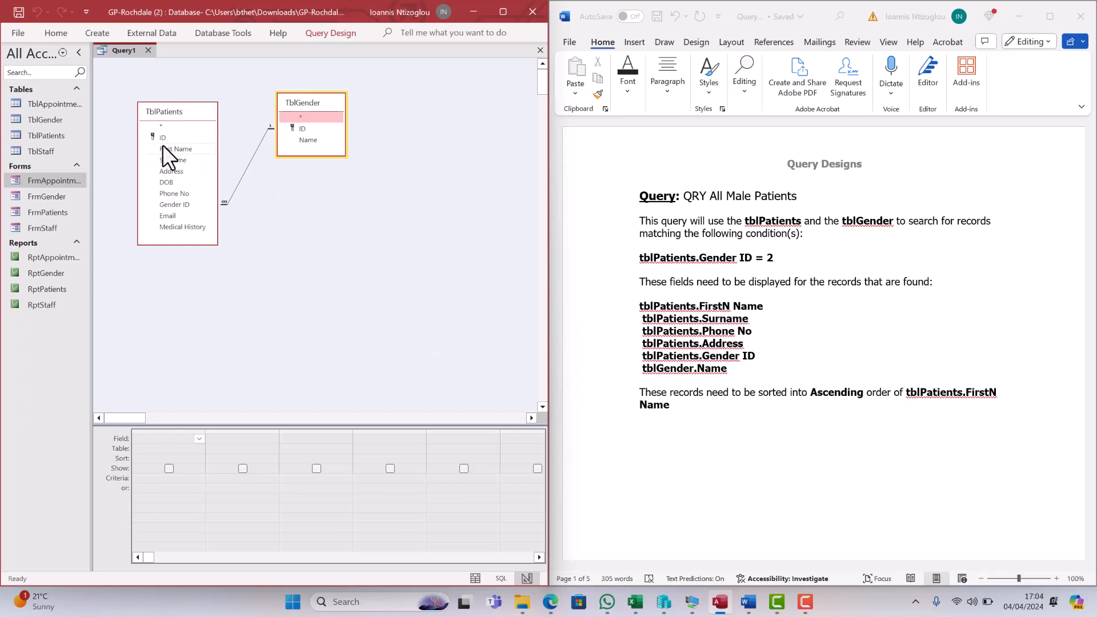
Add First Name, Surname, Phone No, Address and Gender ID from TblPatients and Name from TblGender to the query grid
left_click_drag(163, 148, 147, 450)
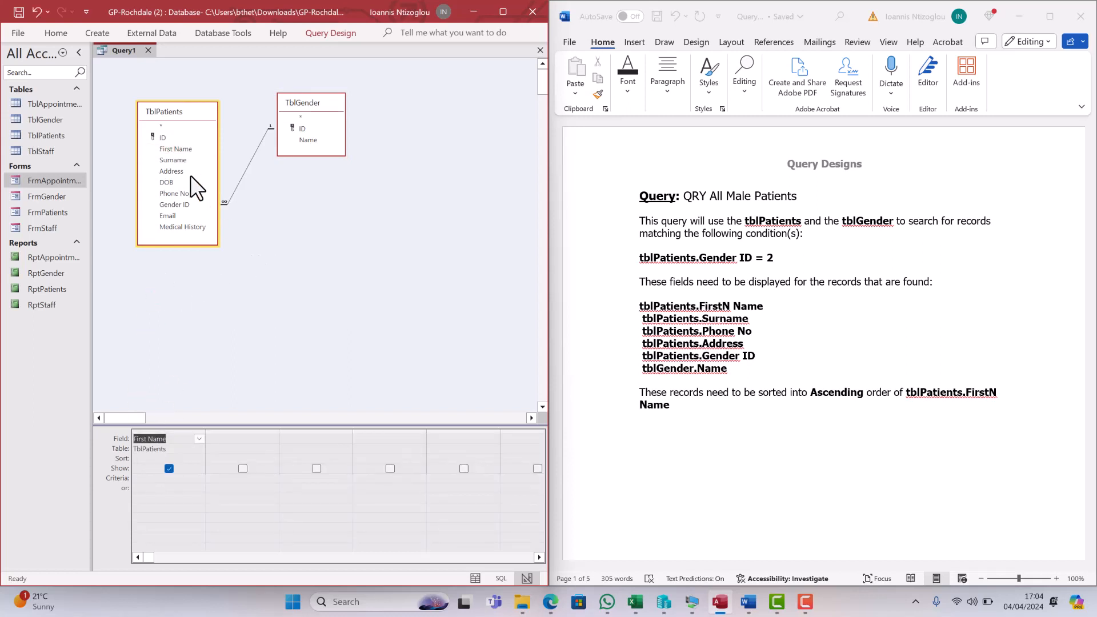
left_click(174, 160)
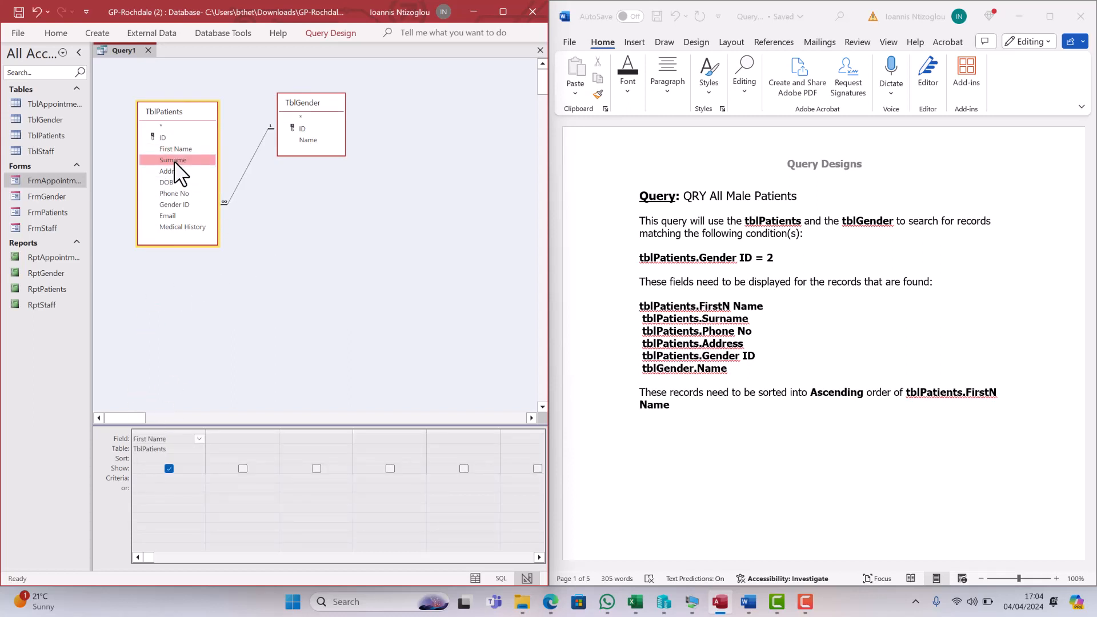
double_click(174, 160)
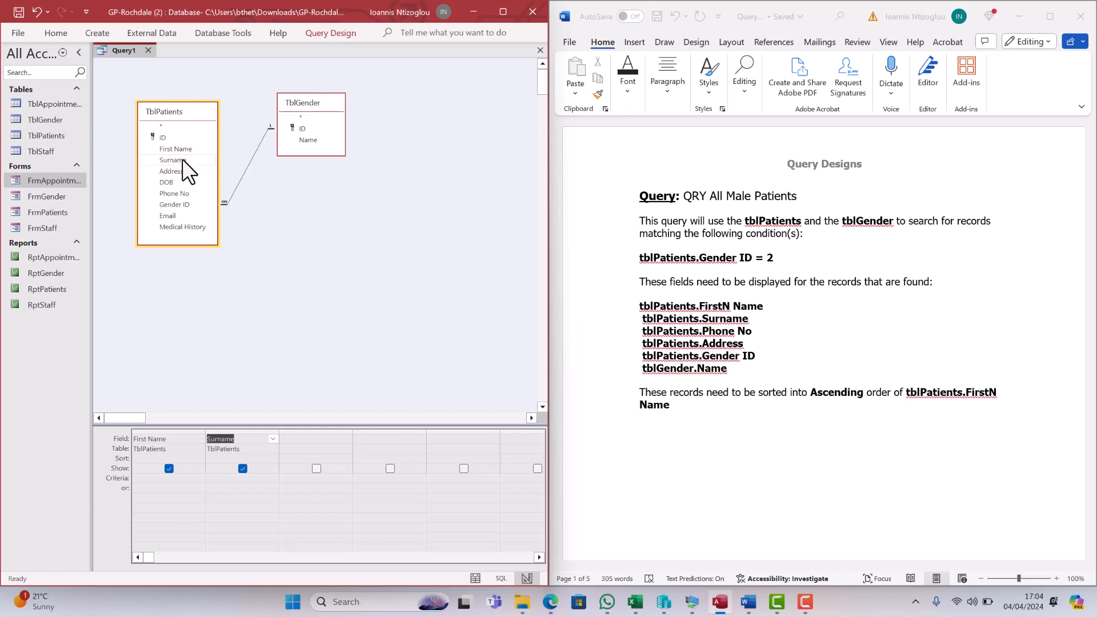
double_click(169, 195)
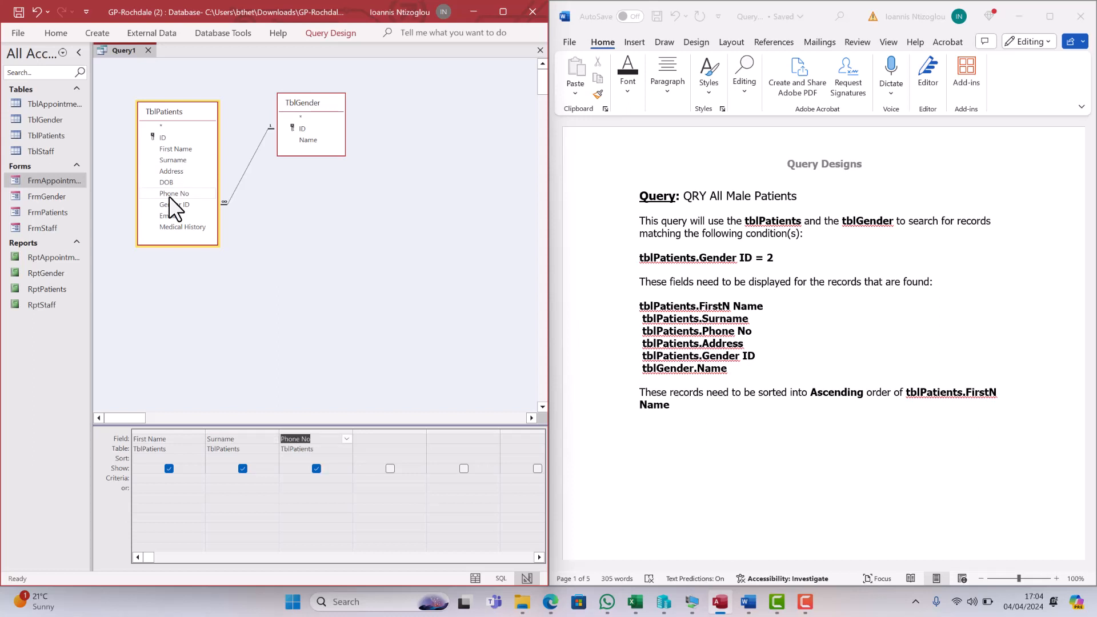
double_click(172, 170)
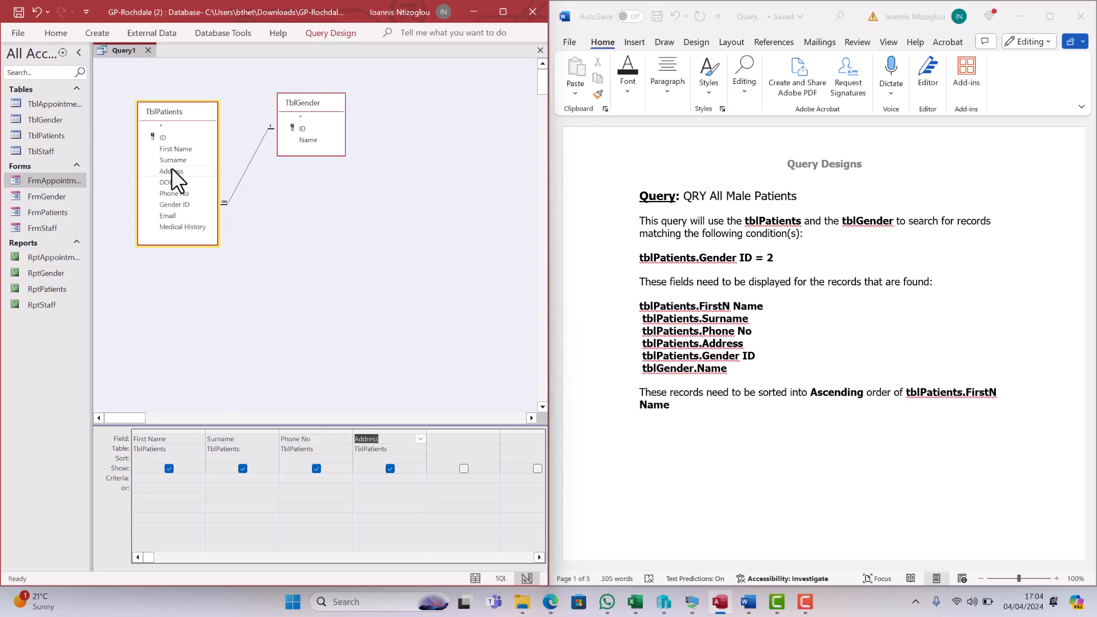
double_click(173, 205)
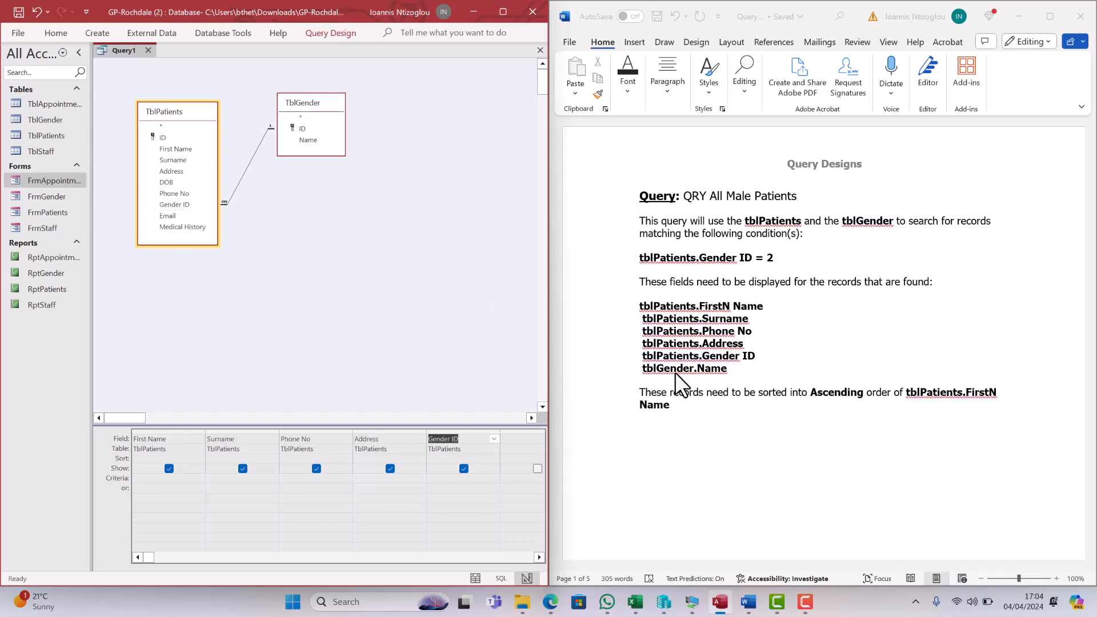
double_click(310, 140)
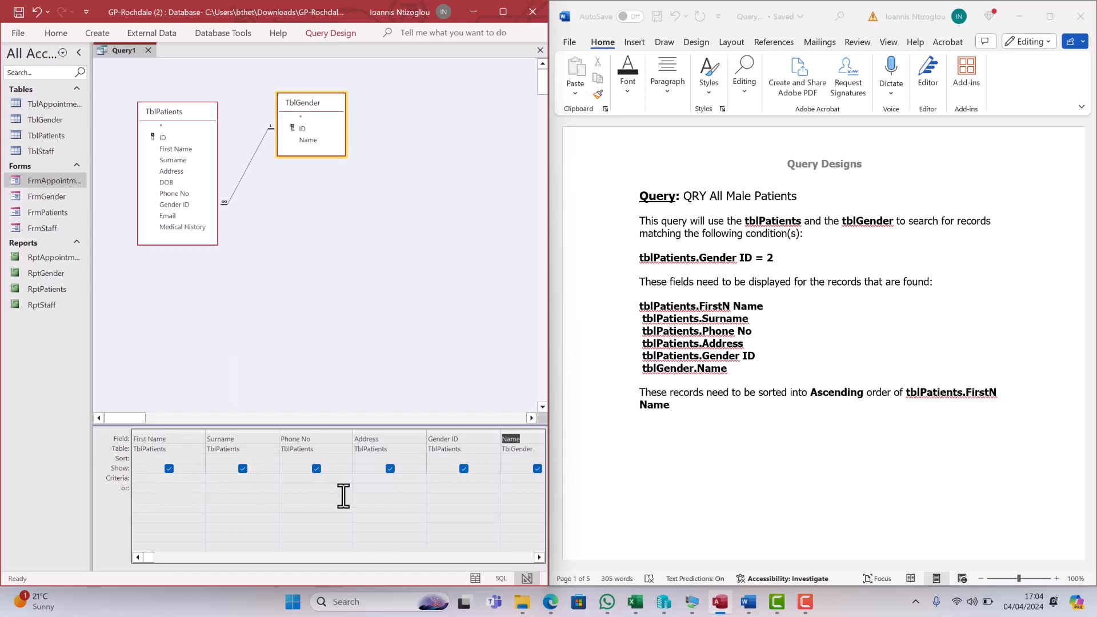
Set the criteria of the Gender ID field to =2
left_click(460, 479)
type("2")
key("BackSpace")
type("=2")
Sort the query by First Name in ascending order
left_click(147, 458)
left_click(198, 458)
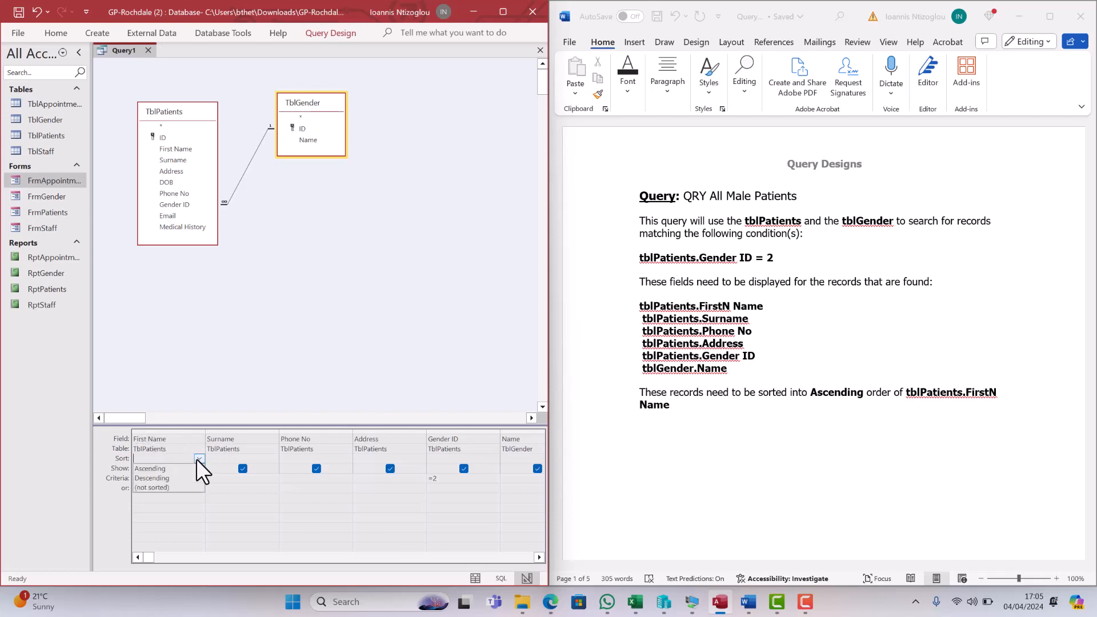
left_click(163, 469)
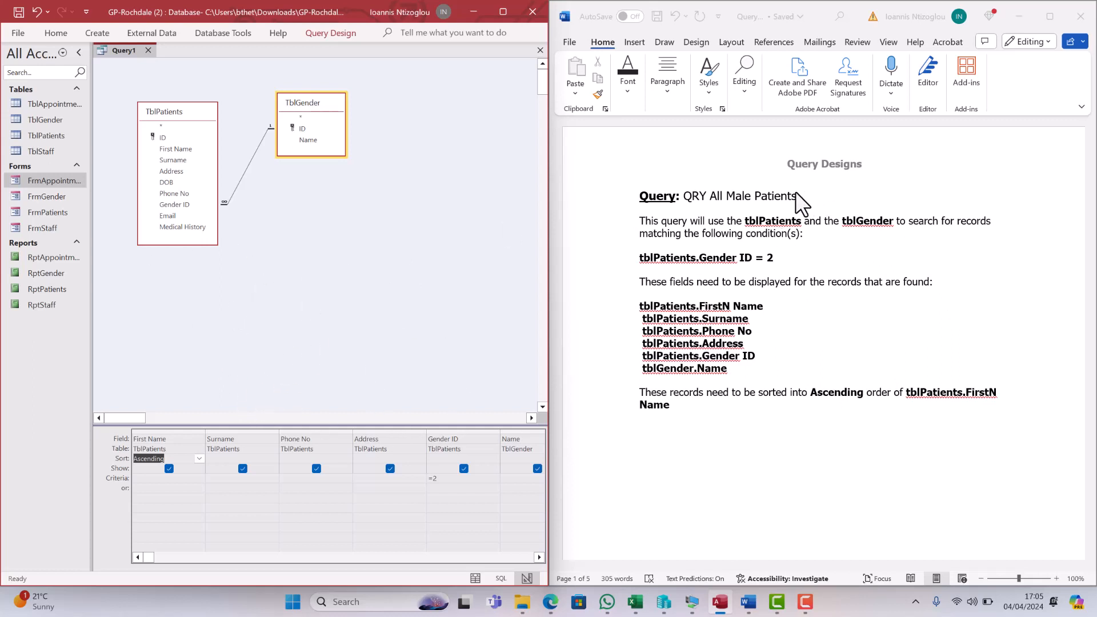
Copy the query title from the Word document and save the Access query as QRY All Male Patients
left_click_drag(795, 193, 694, 194)
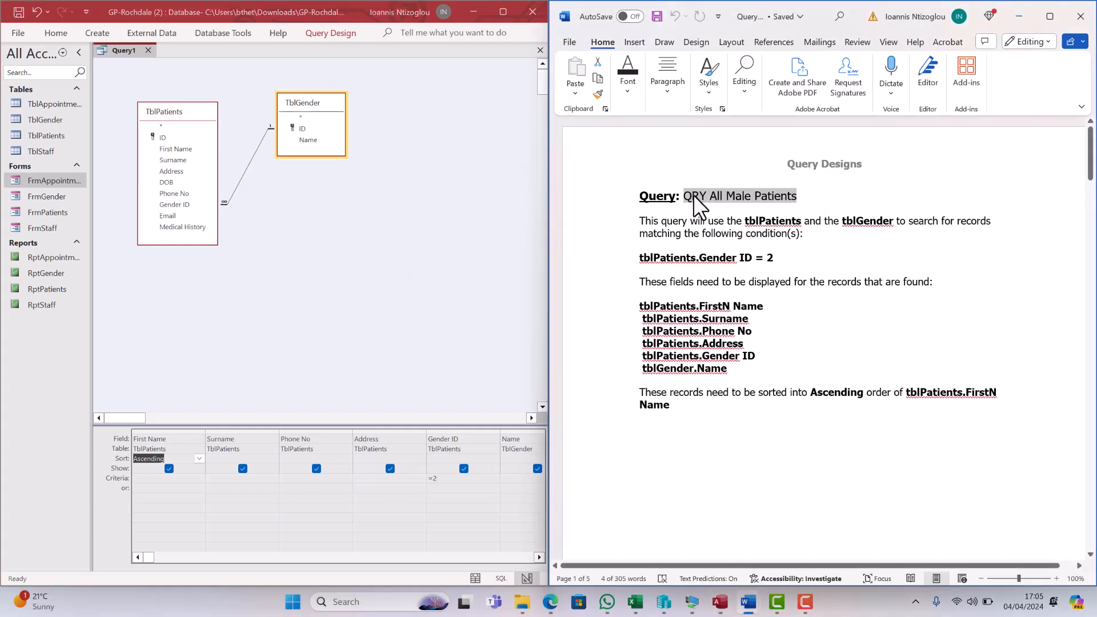
right_click(694, 197)
left_click(723, 262)
left_click(16, 12)
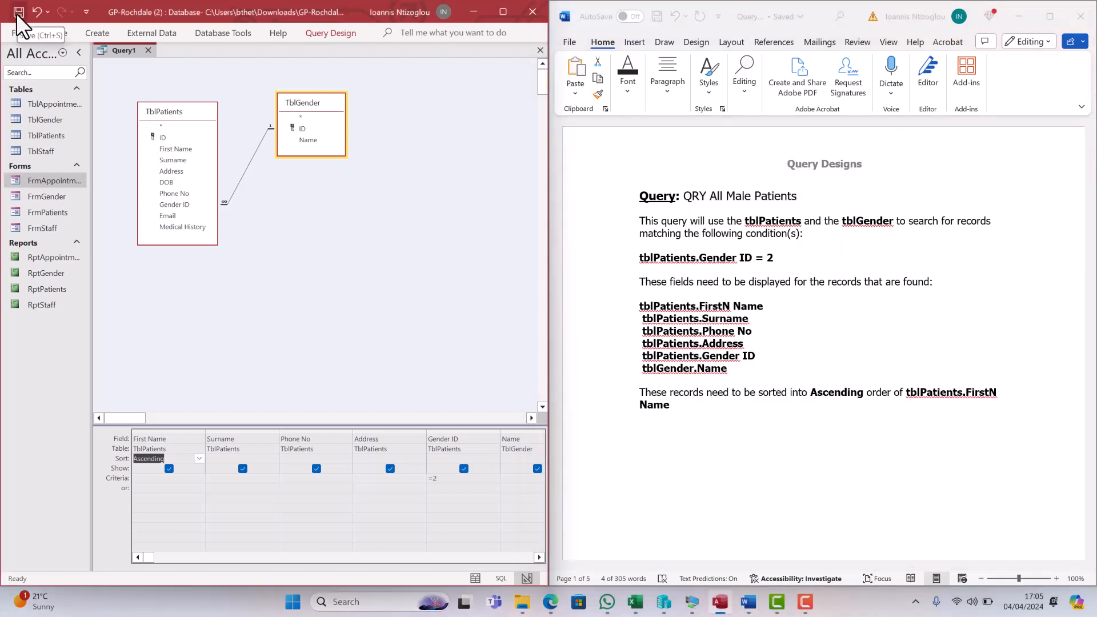
left_click(16, 13)
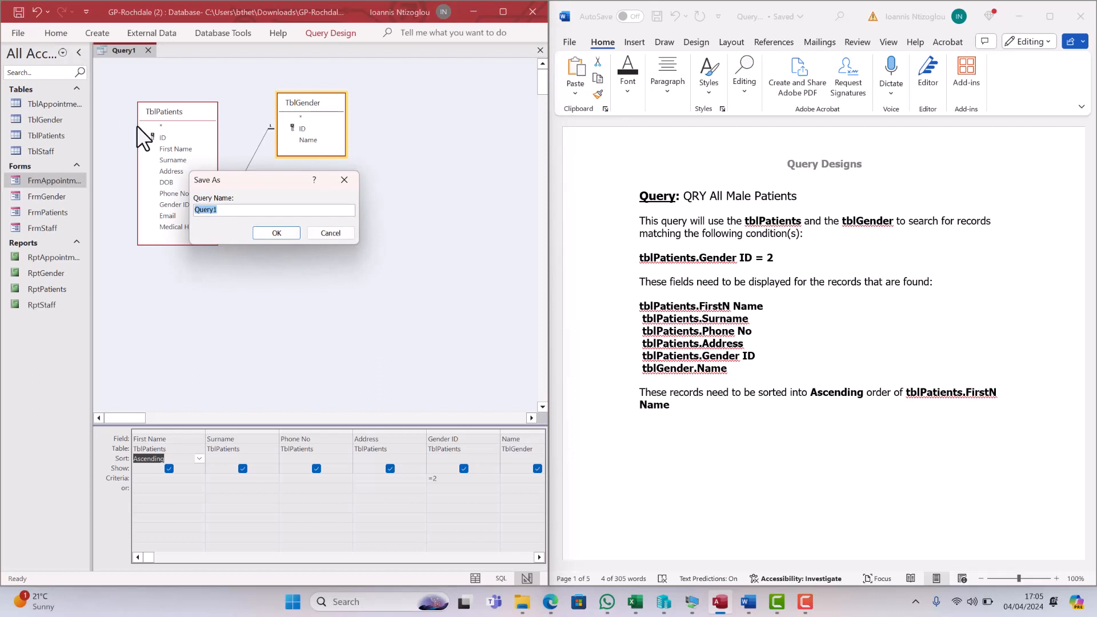
key("ctrl+v")
left_click(277, 232)
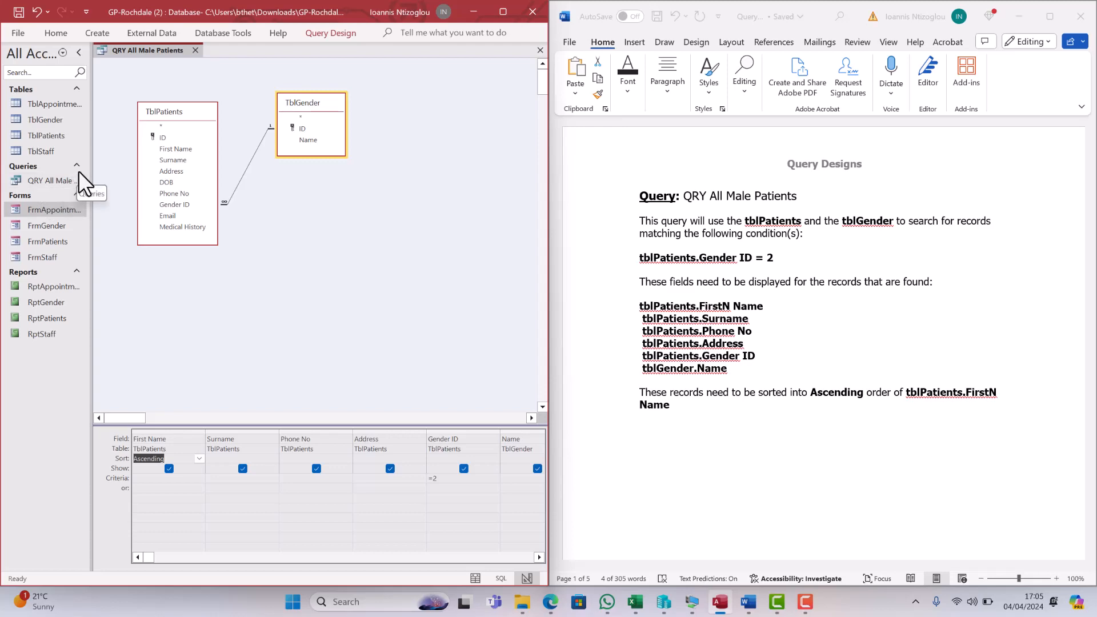
Maximize the Access window, keep the ribbon permanently expanded, and run the query
left_click(503, 11)
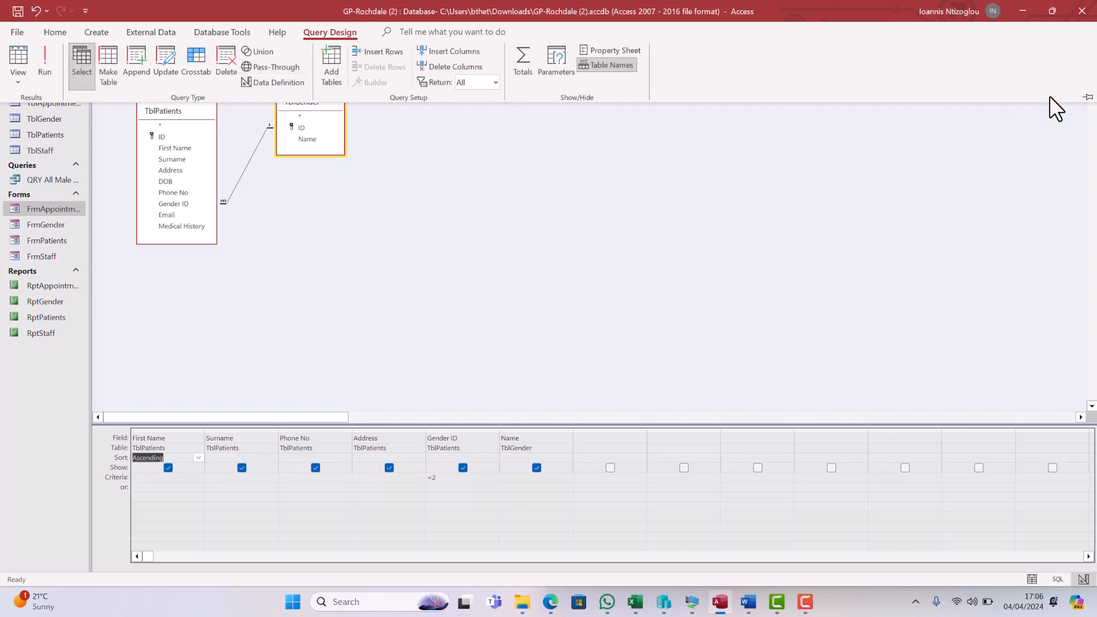
left_click(1087, 97)
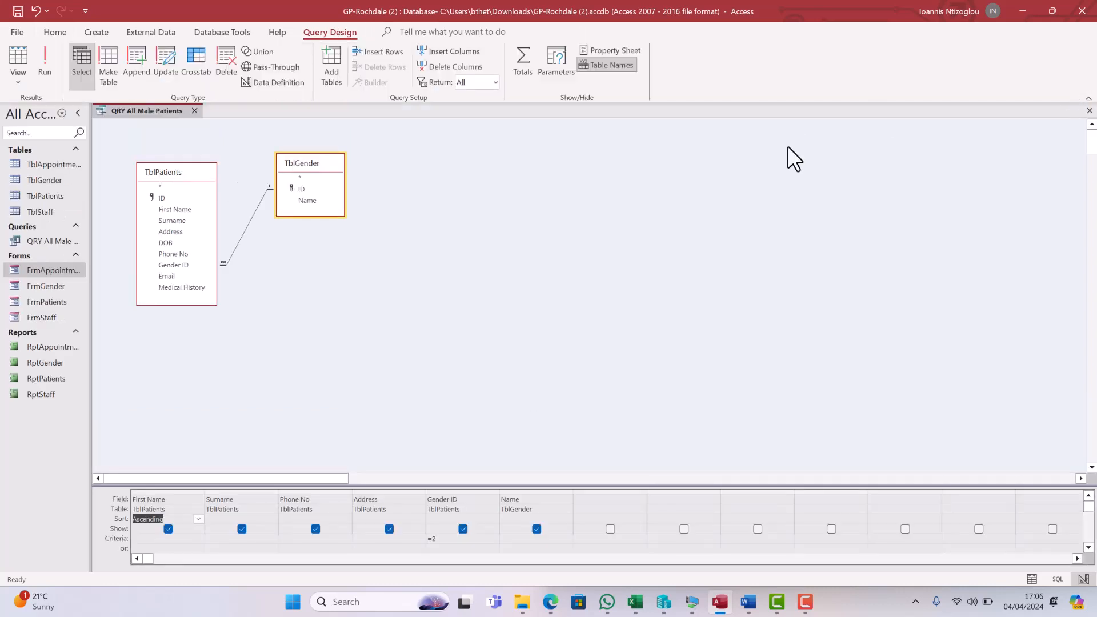
left_click(44, 61)
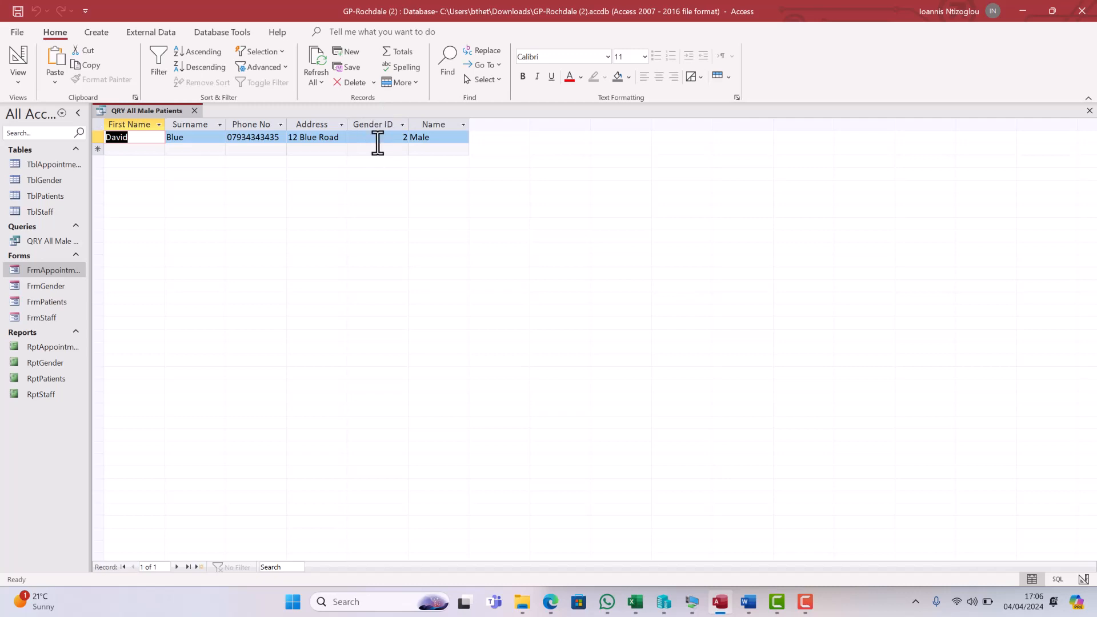
Return to the query's design view, hide the Gender ID field from the results, and rerun the query
left_click(11, 84)
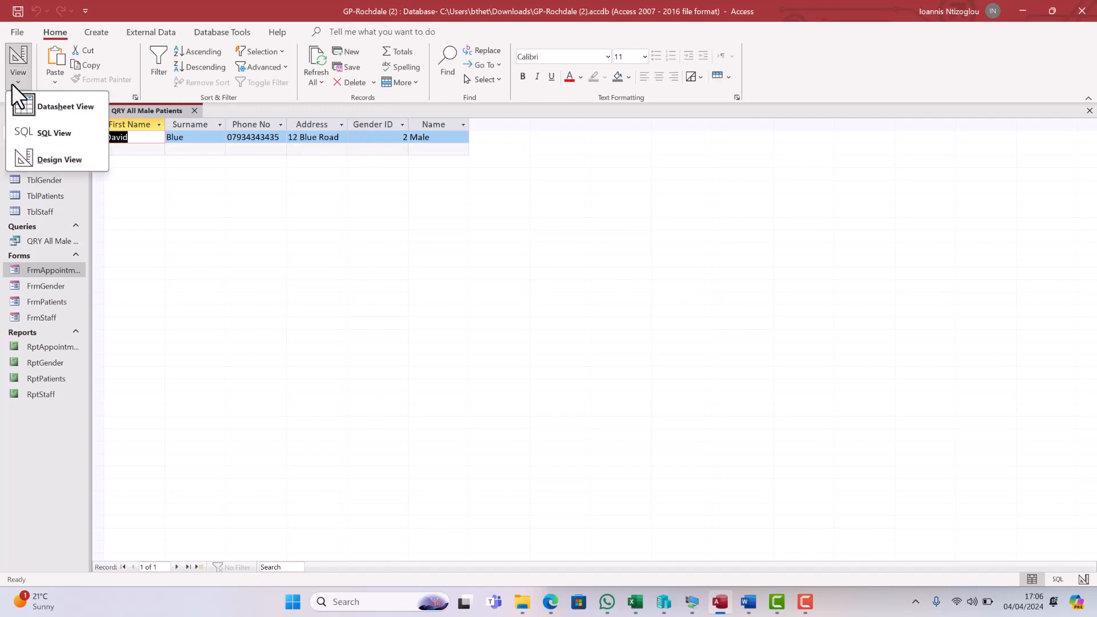
left_click(41, 156)
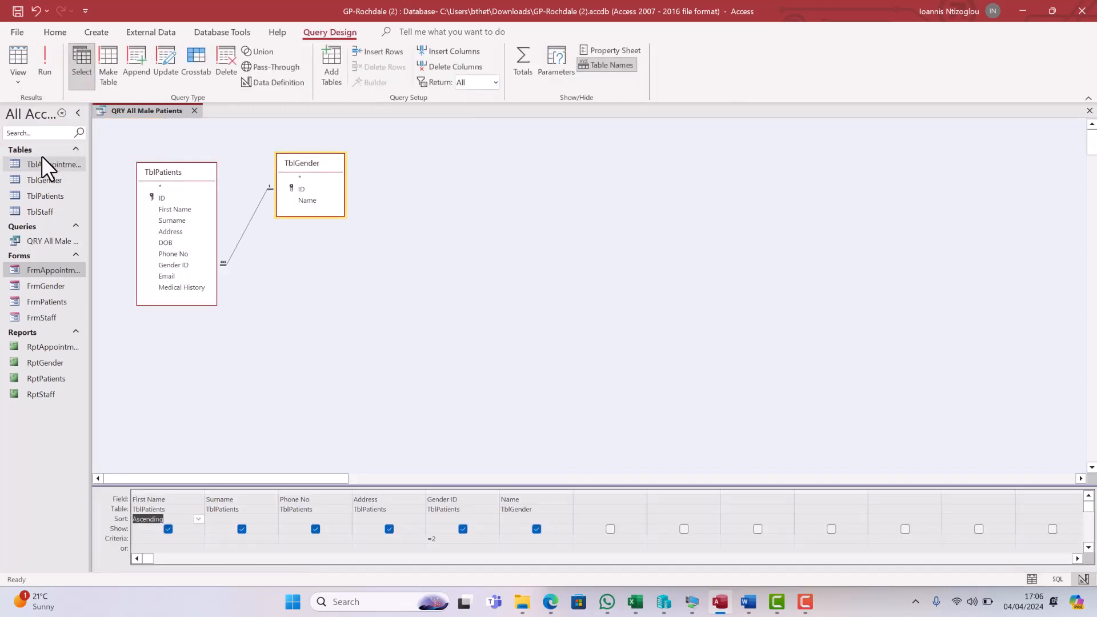
left_click(463, 529)
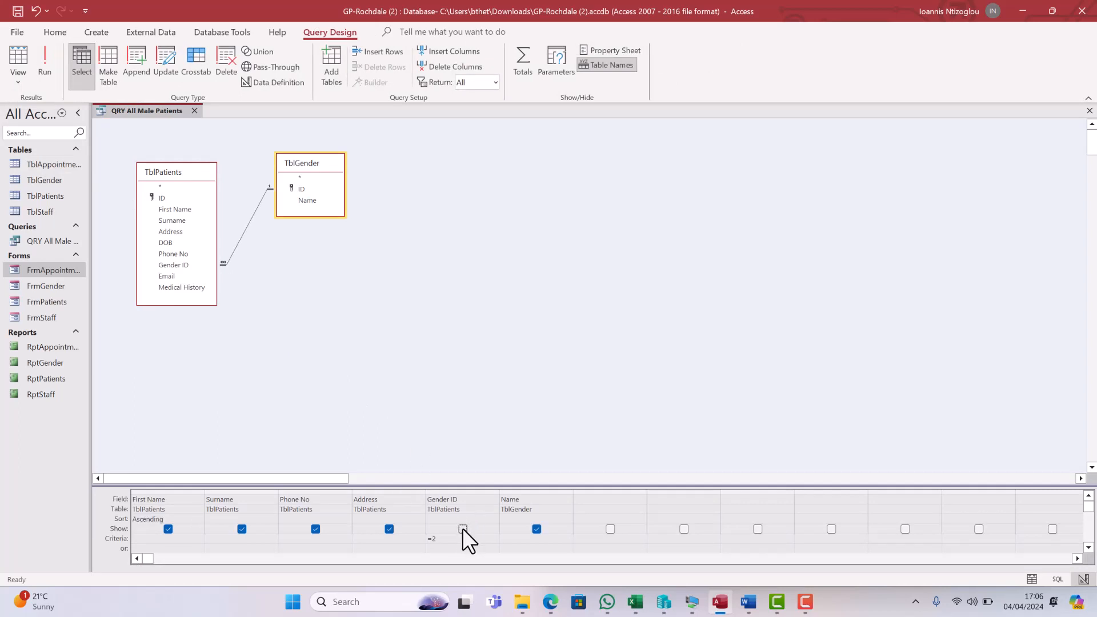
left_click(42, 57)
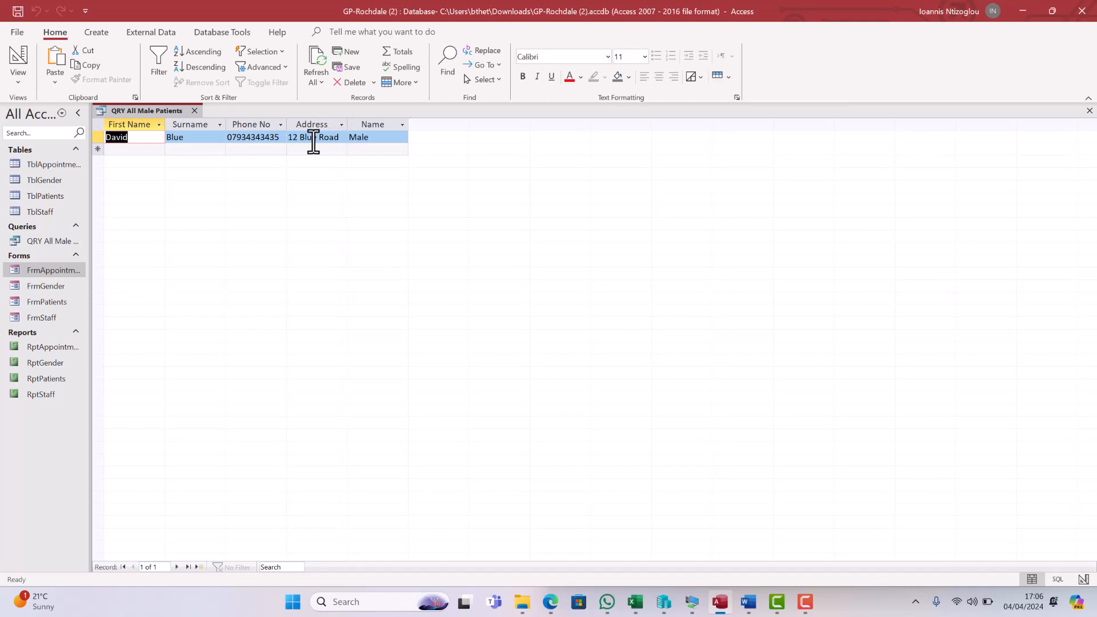
Close the query, saving its design changes, and widen the object list to fit the full object names
left_click(194, 110)
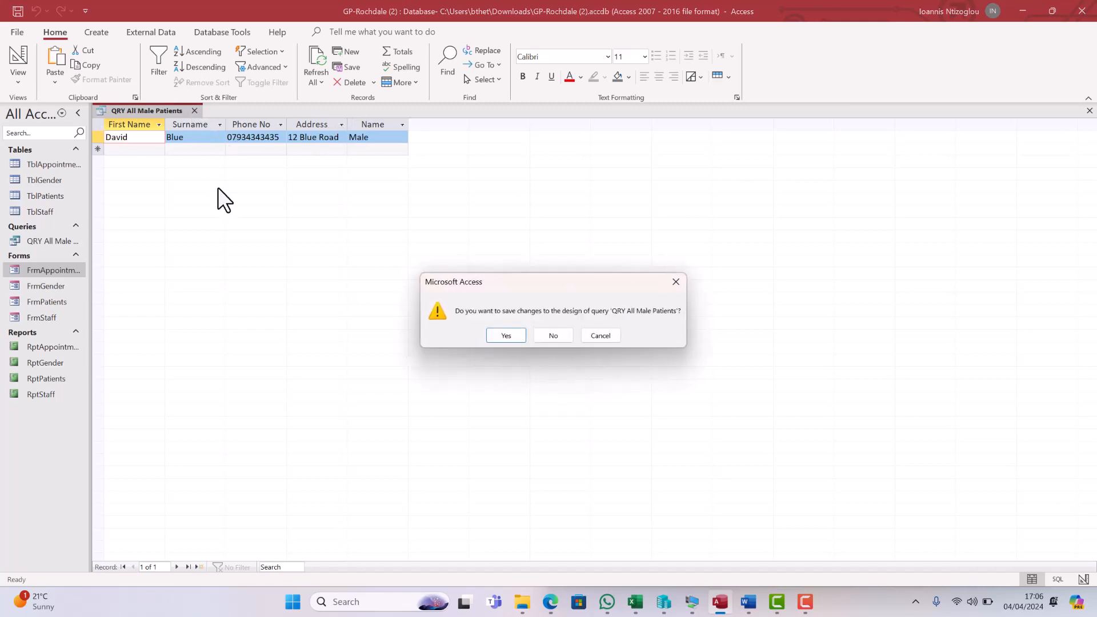
left_click(508, 337)
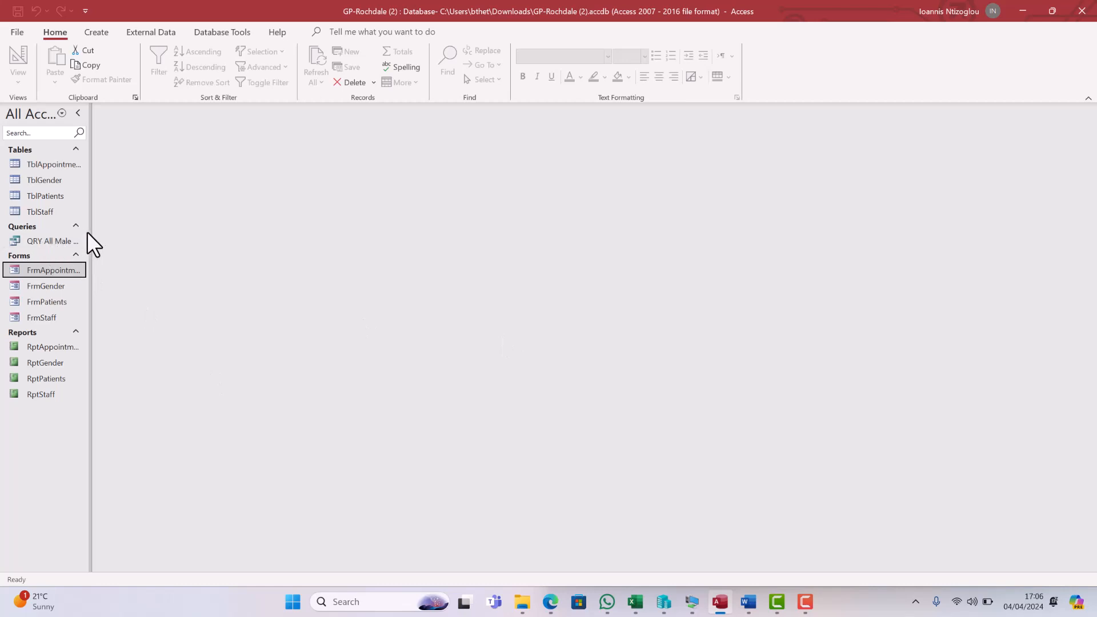
left_click_drag(91, 233, 132, 238)
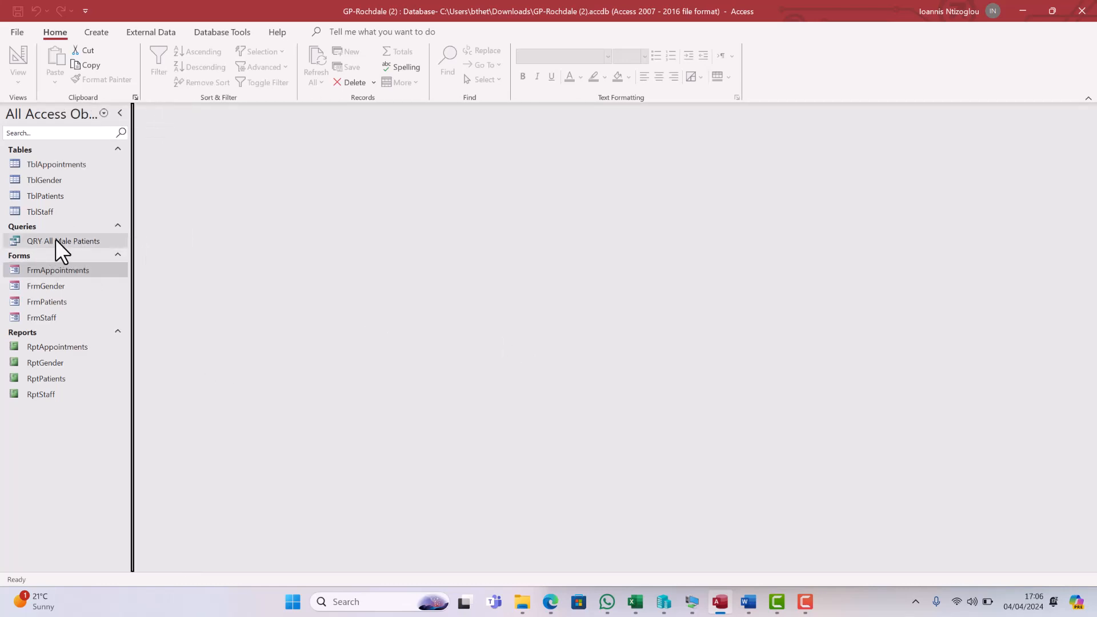
Open the QRY All Male Patients query to check its results, then close it
left_click(56, 240)
double_click(56, 240)
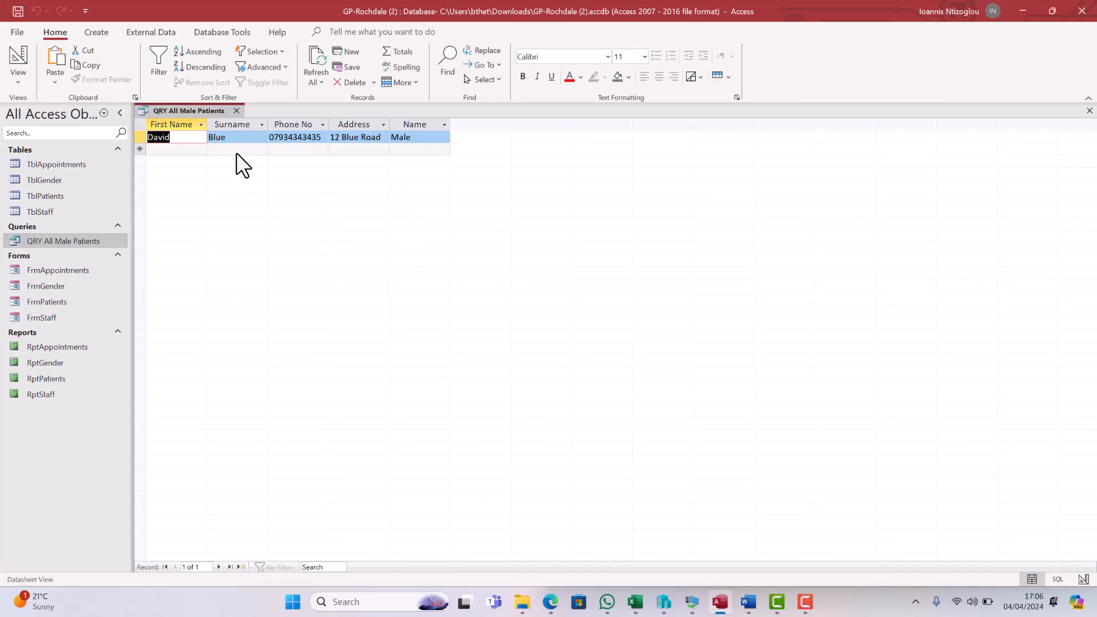
left_click(236, 111)
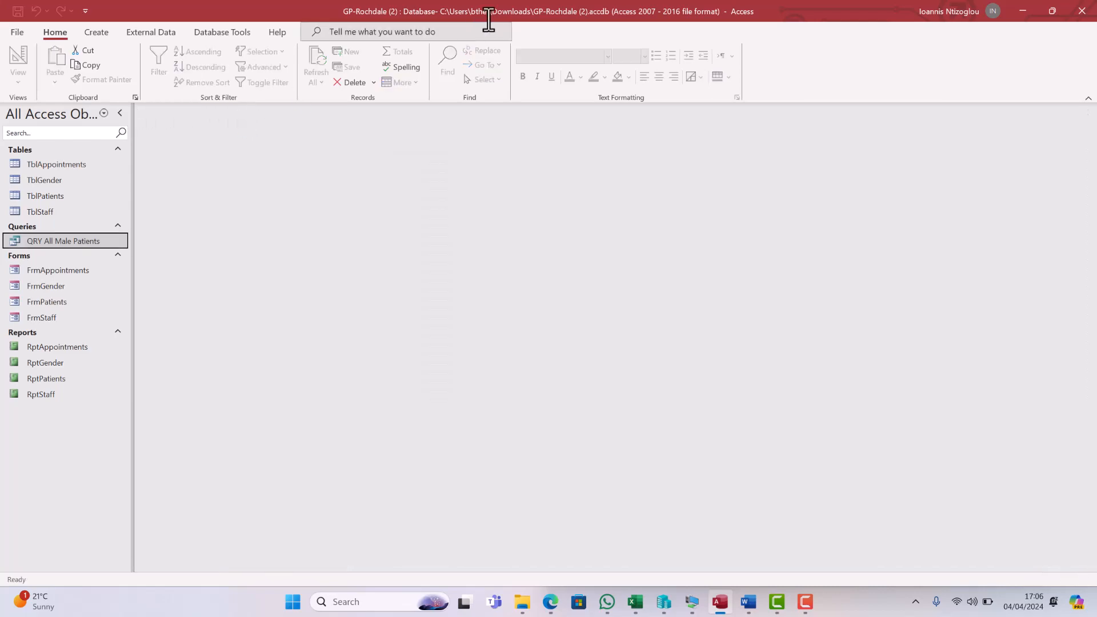
Place the Access window side by side with Word and bring up the Qry All Female Patients design in the document
left_click(1053, 13)
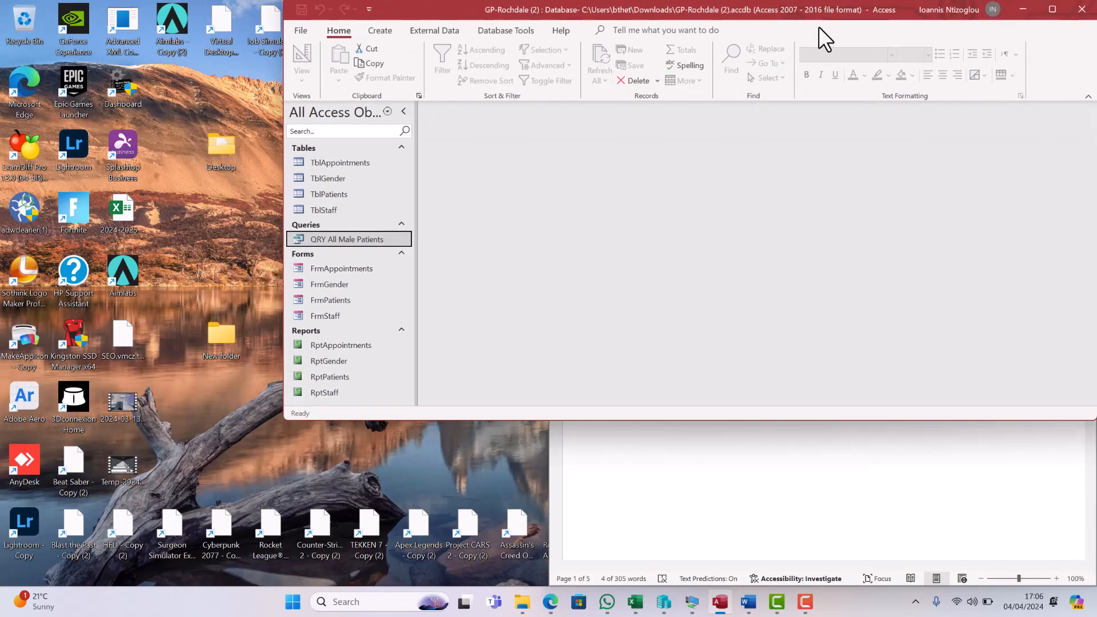
left_click_drag(798, 4, 7, 176)
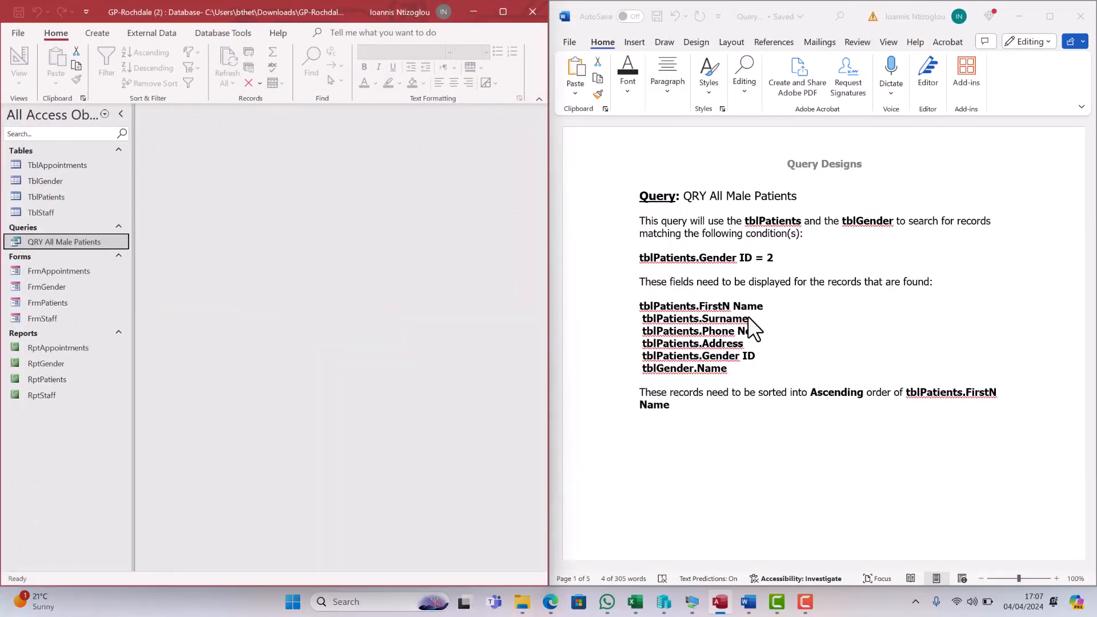
scroll(747, 316, "down", 9)
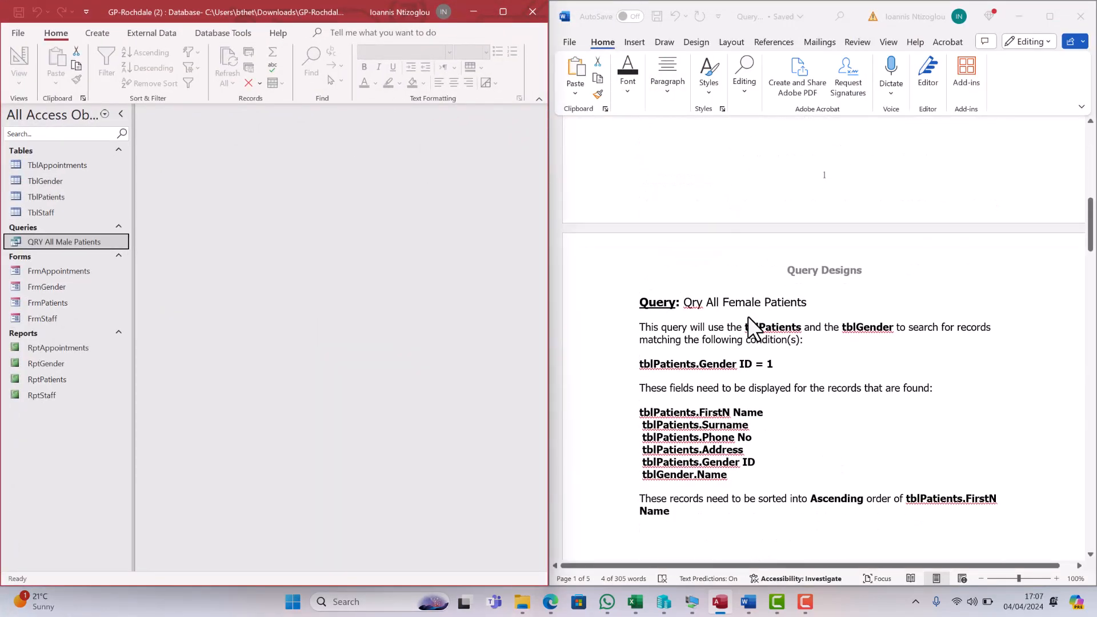
scroll(747, 317, "down", 2)
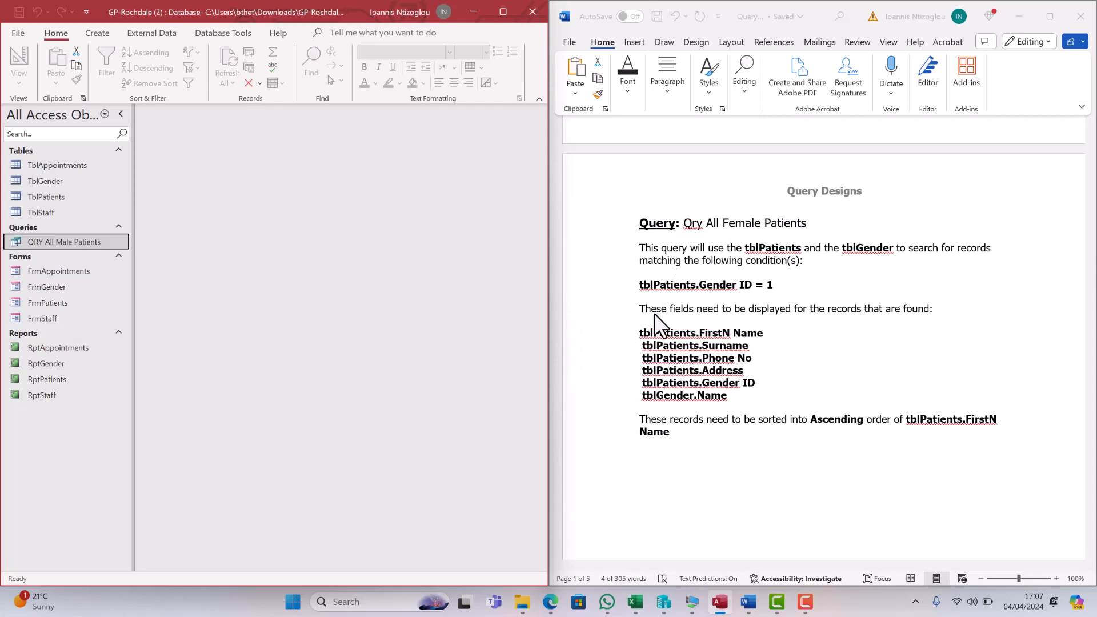
Duplicate the QRY All Male Patients query as Qry All Female Patients, copying the new name from the Word document
right_click(43, 239)
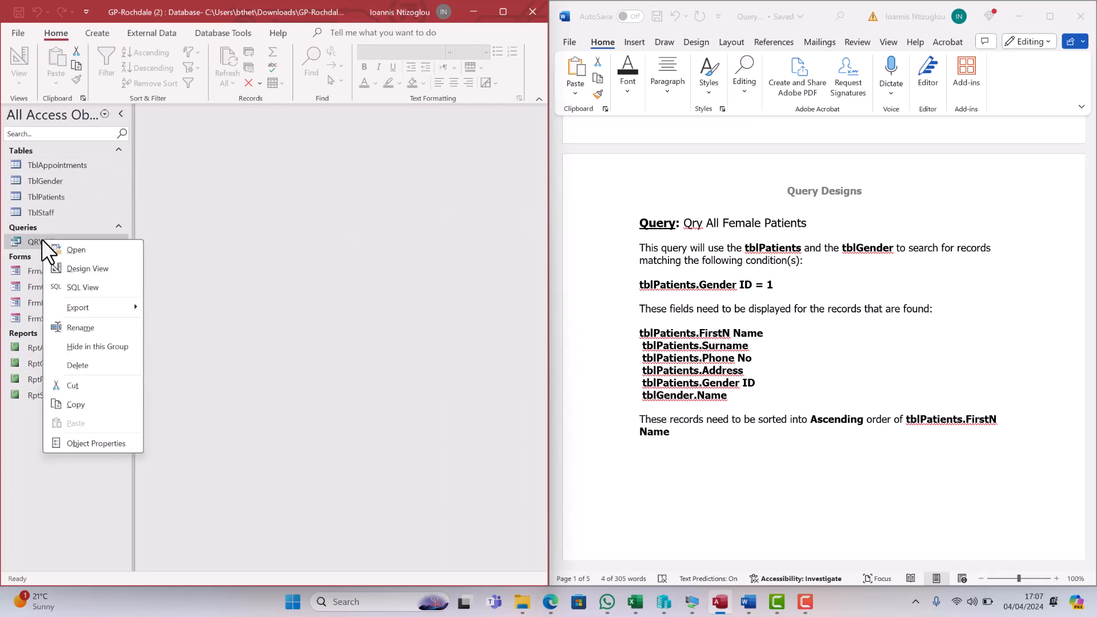
left_click(83, 401)
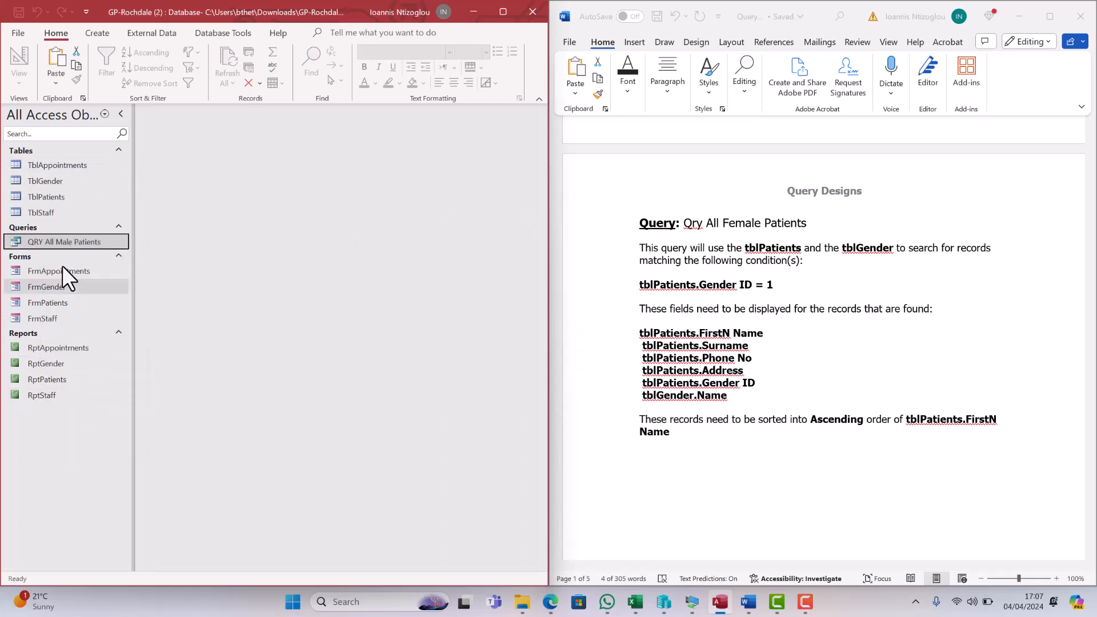
right_click(63, 239)
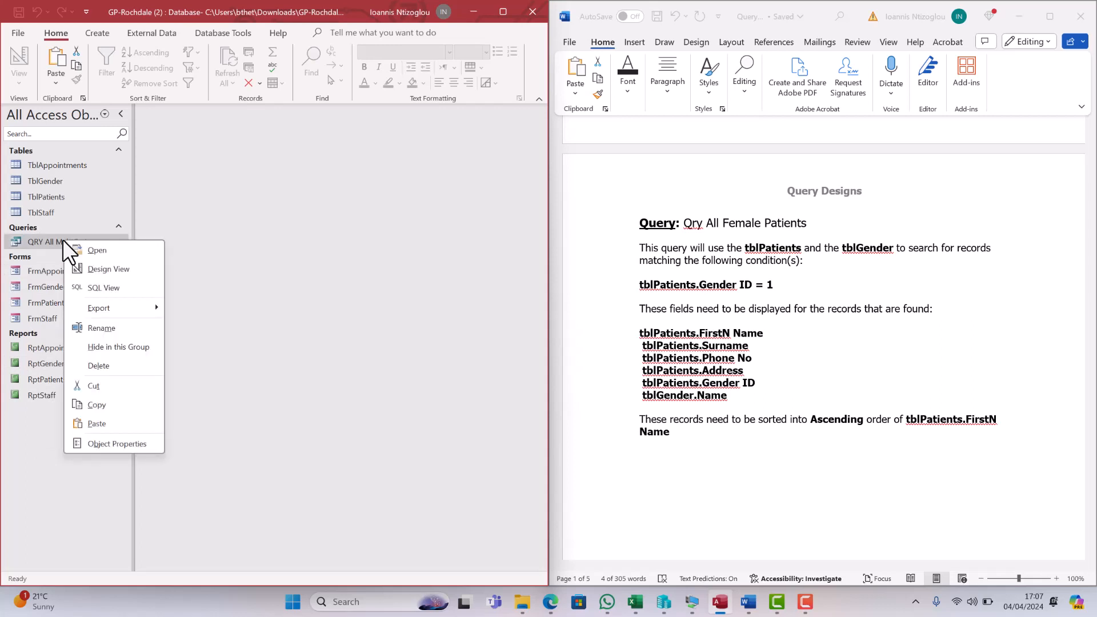
left_click(101, 424)
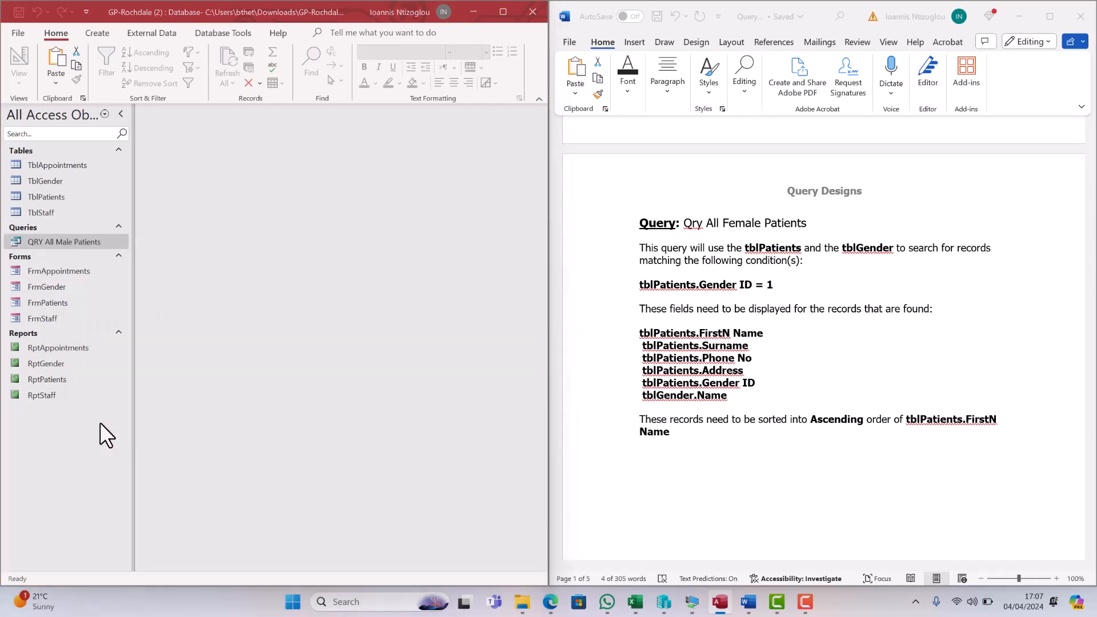
left_click(755, 210)
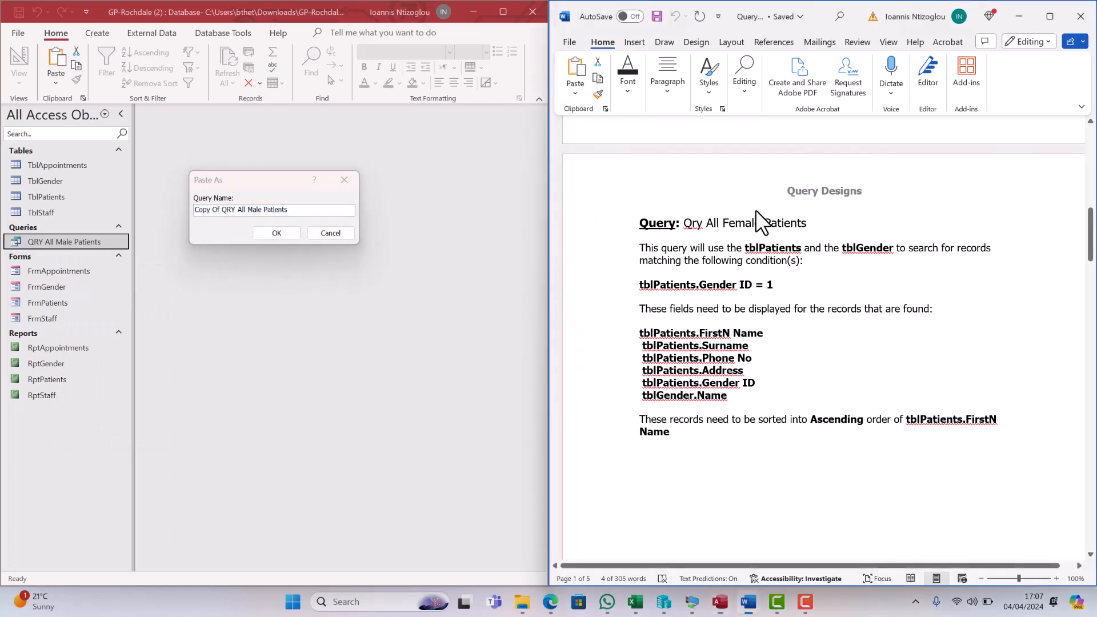
left_click_drag(807, 224, 690, 225)
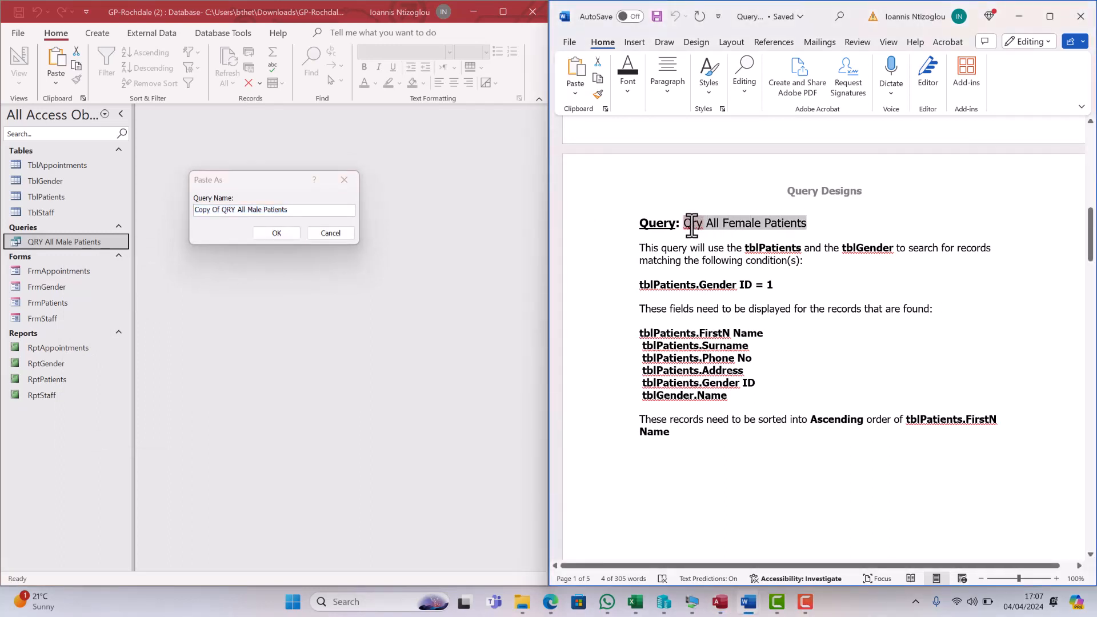
right_click(691, 224)
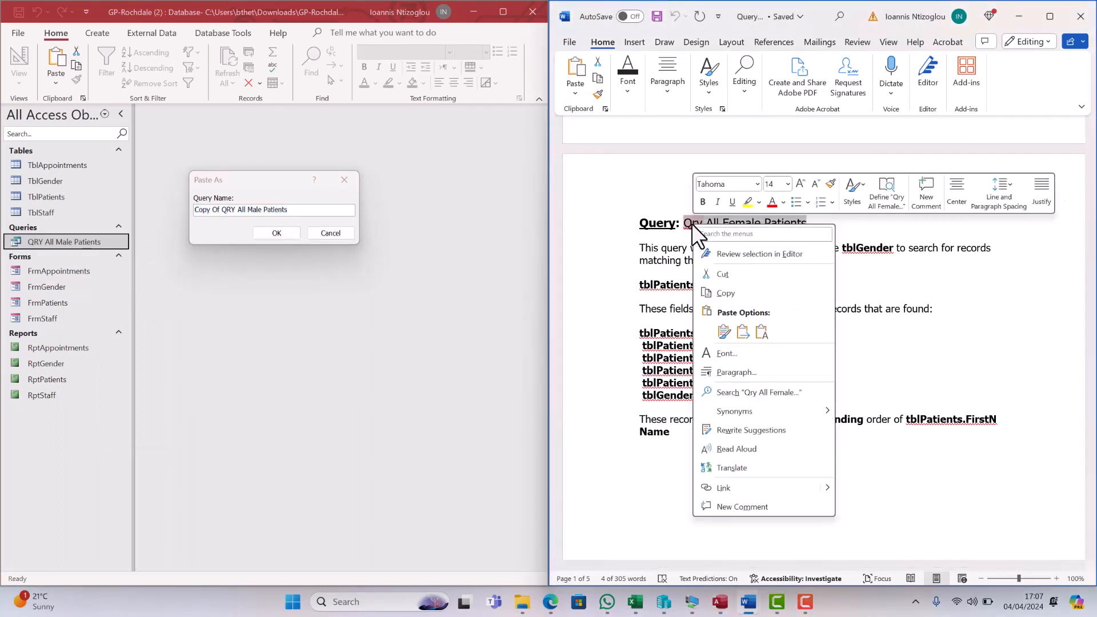
left_click(733, 287)
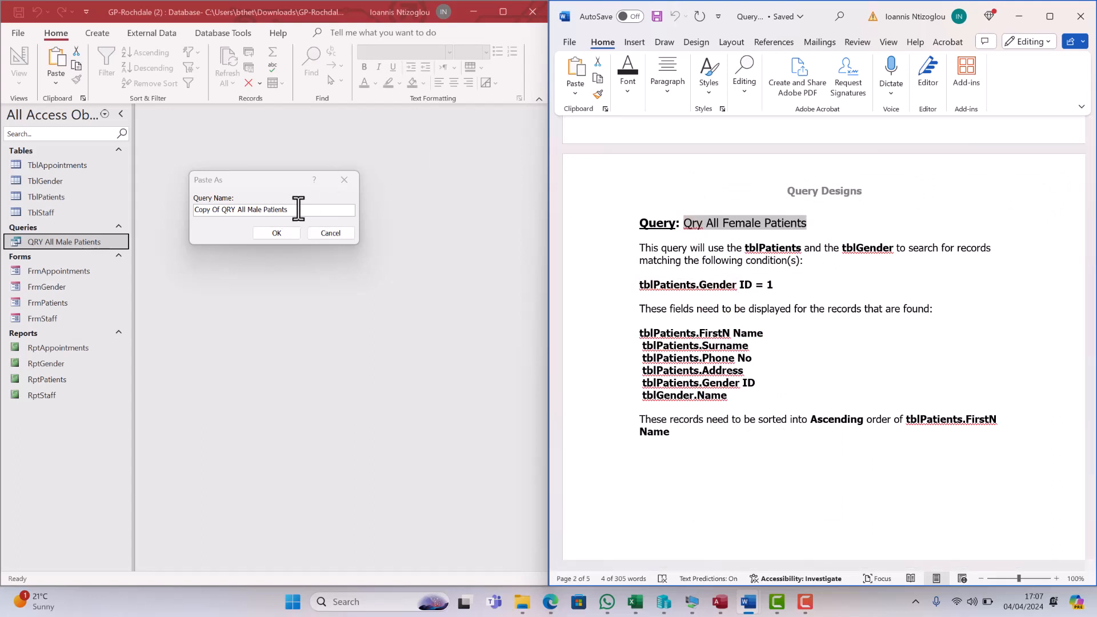
left_click_drag(298, 208, 134, 183)
key("ctrl+v")
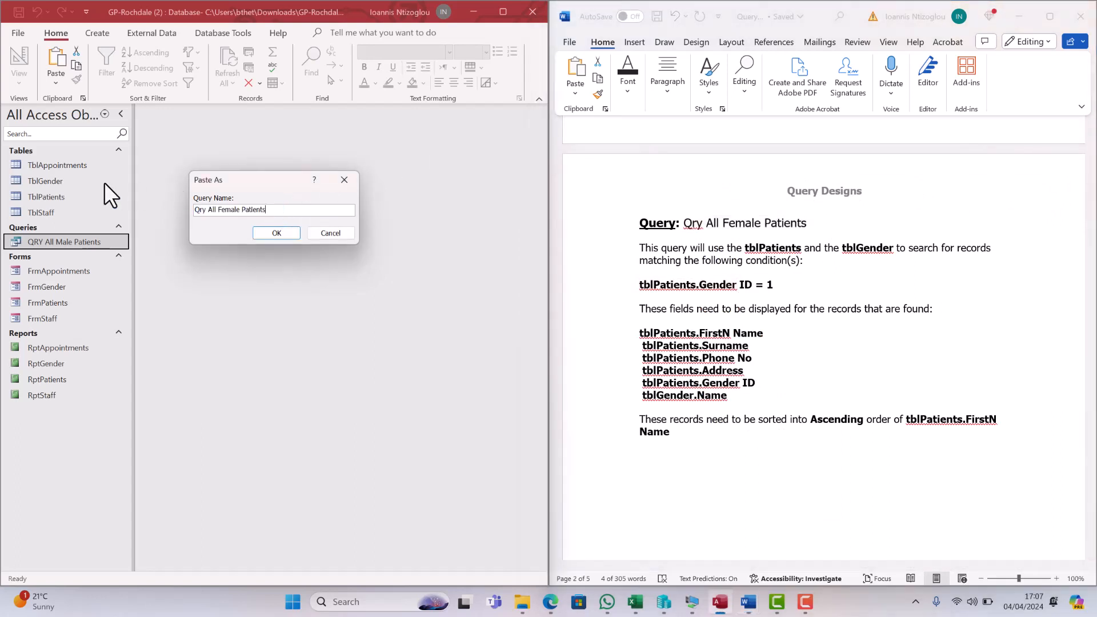
left_click(276, 233)
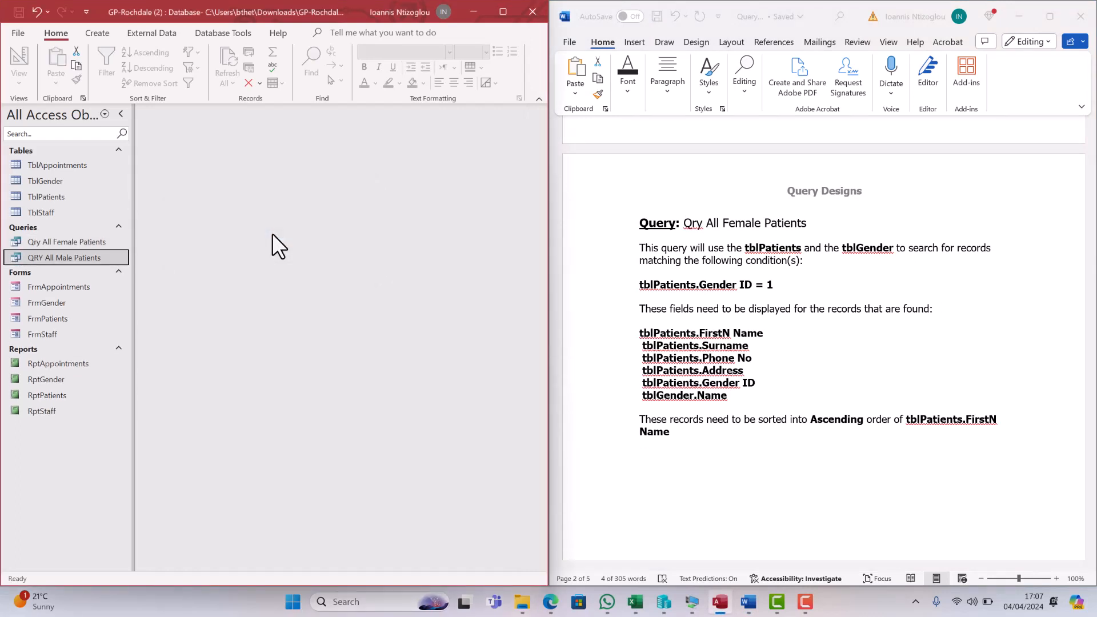
Open Qry All Female Patients in Design View and widen the Access window to show all its query columns
right_click(61, 242)
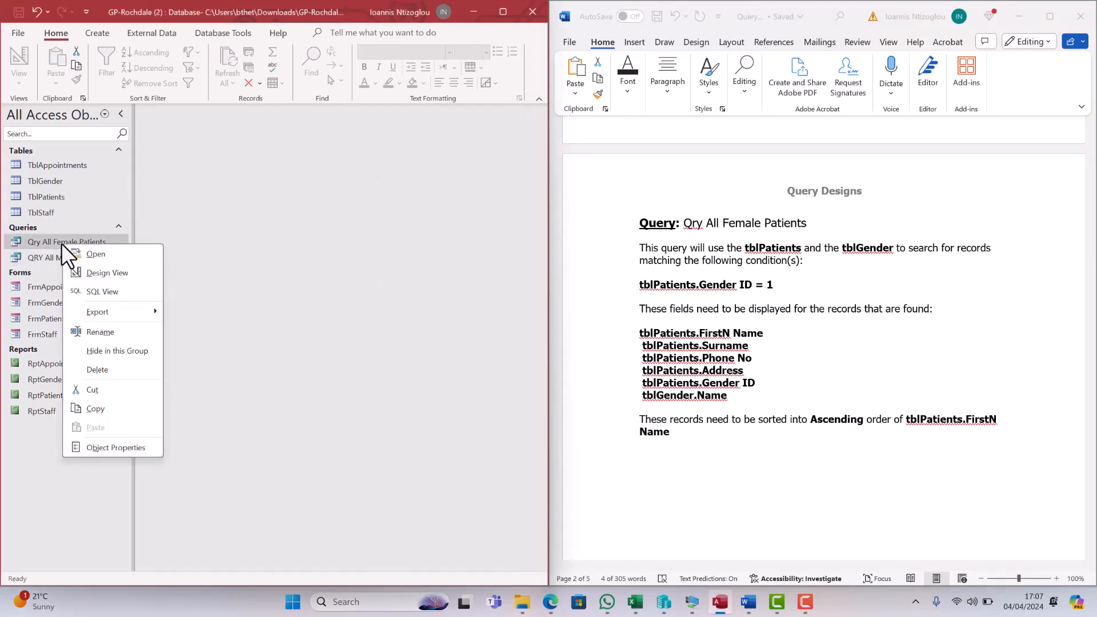
left_click(103, 272)
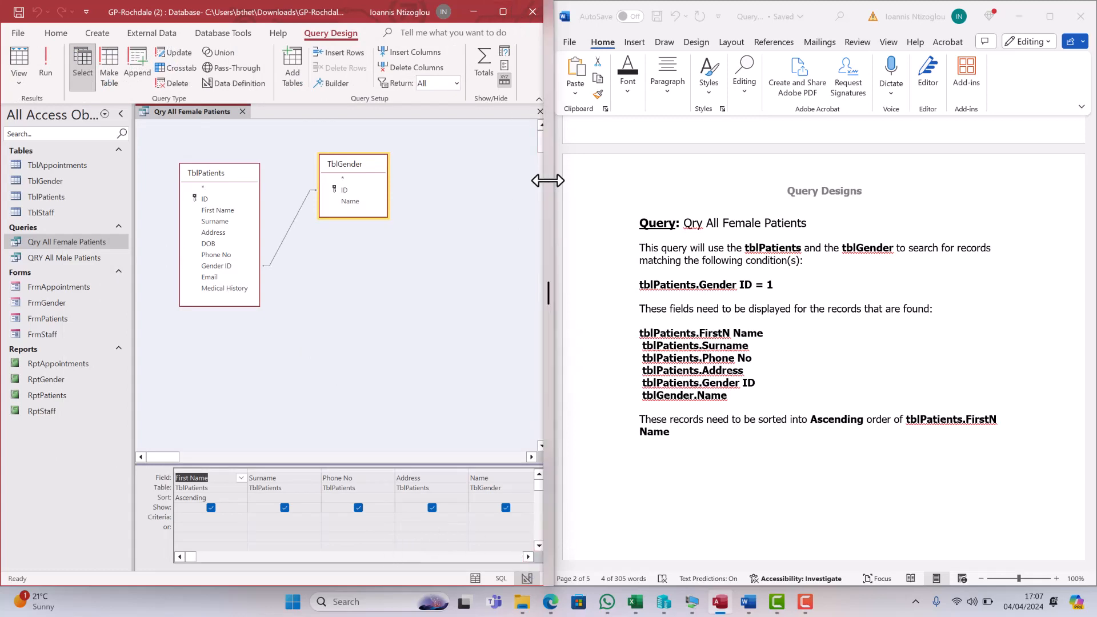
left_click_drag(547, 182, 695, 169)
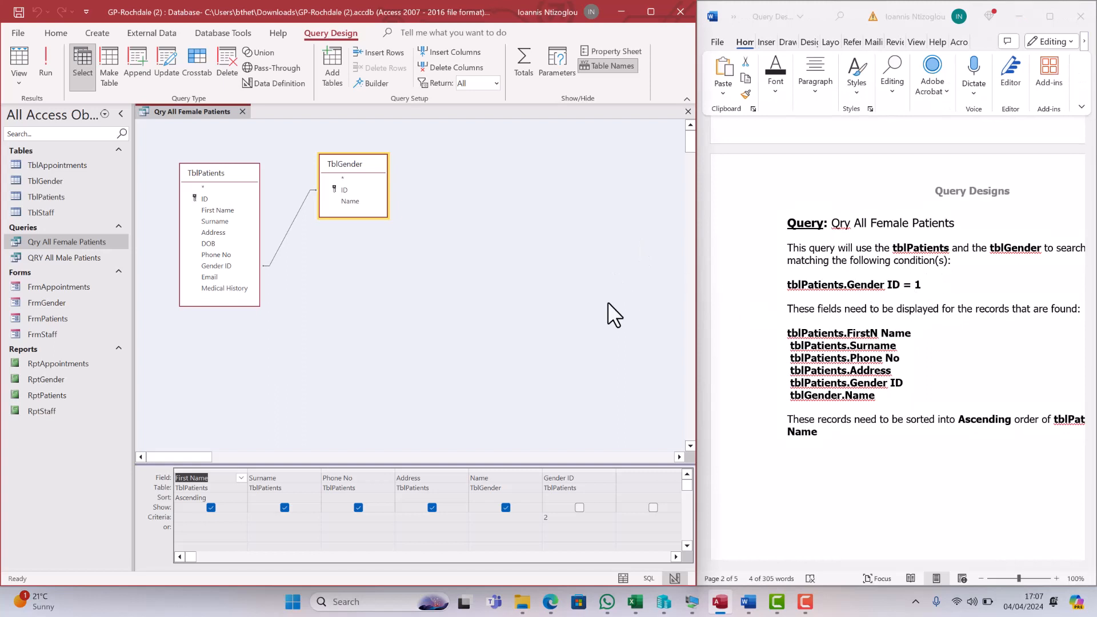
Look up the ID for Female in the TblGender table, then close the table
left_click(57, 197)
double_click(52, 183)
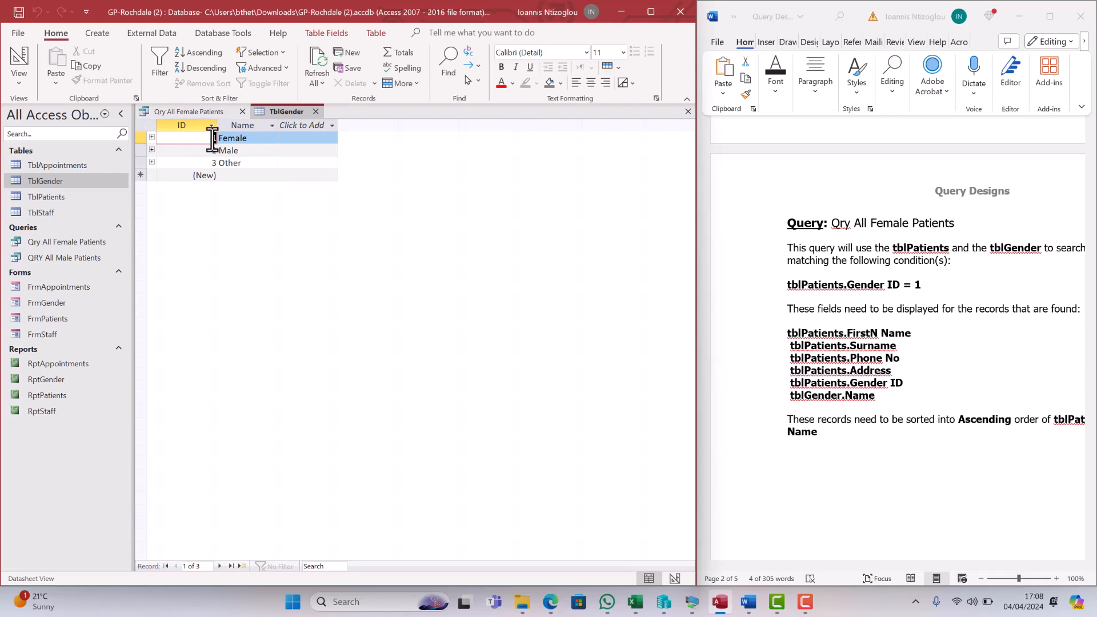
left_click(316, 112)
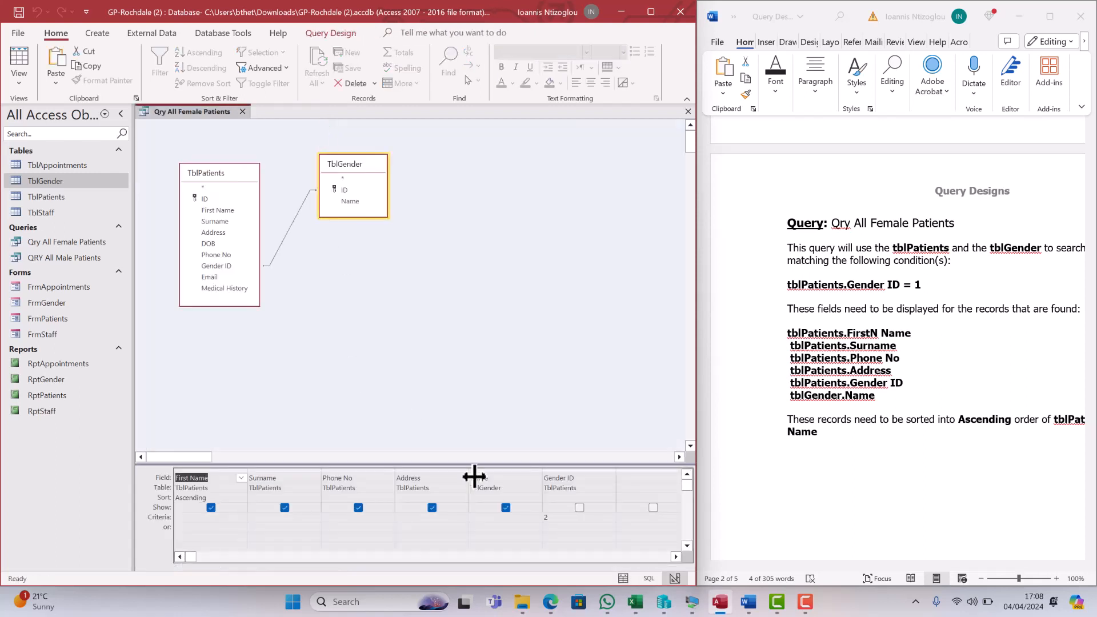
Set the Gender ID criterion to 1 and save the query
left_click(543, 520)
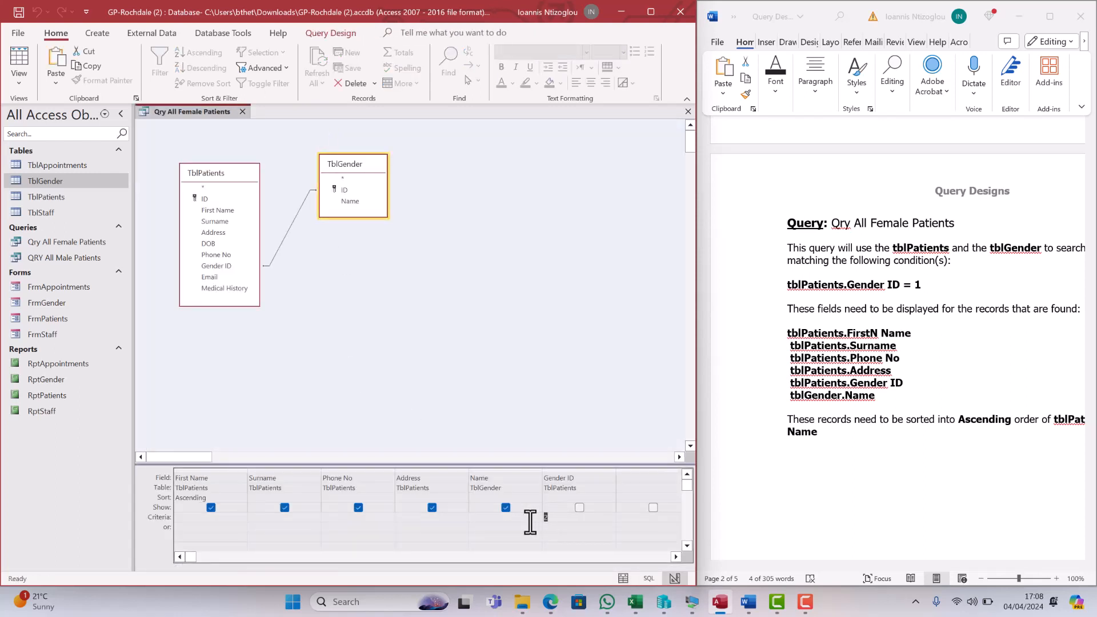
type("1")
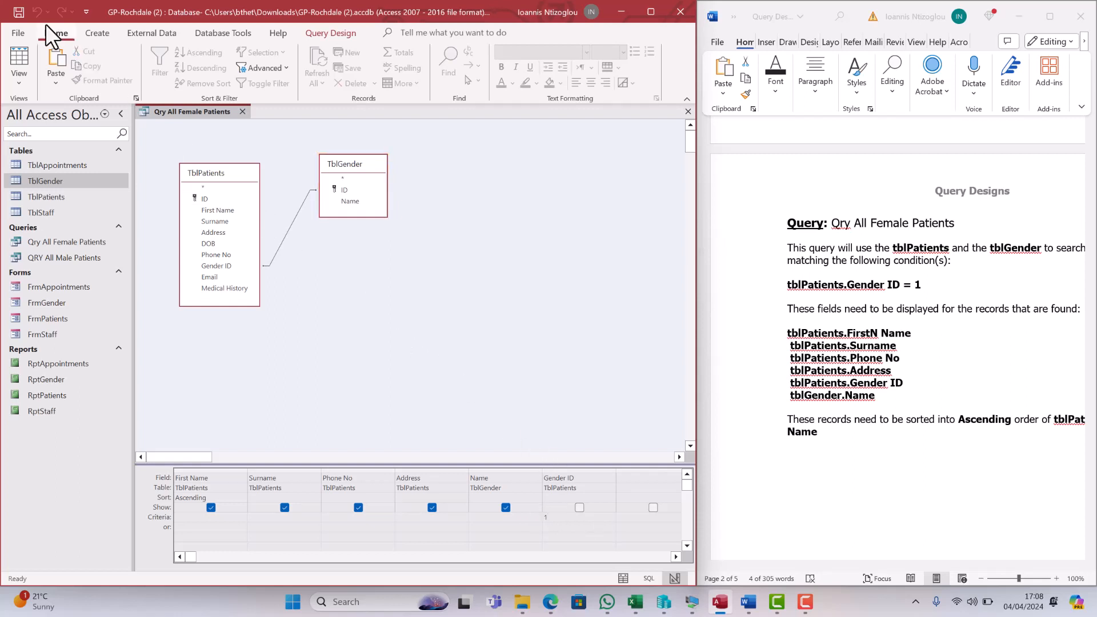
left_click(16, 13)
Run the Qry All Female Patients query to check its records, then close it
left_click(338, 31)
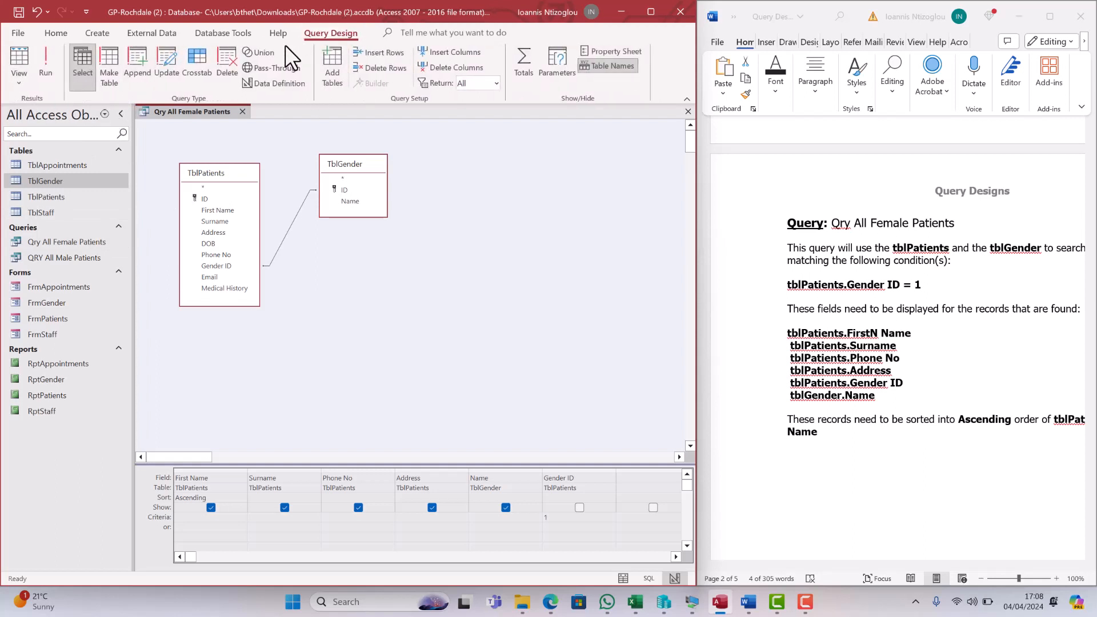
left_click(39, 71)
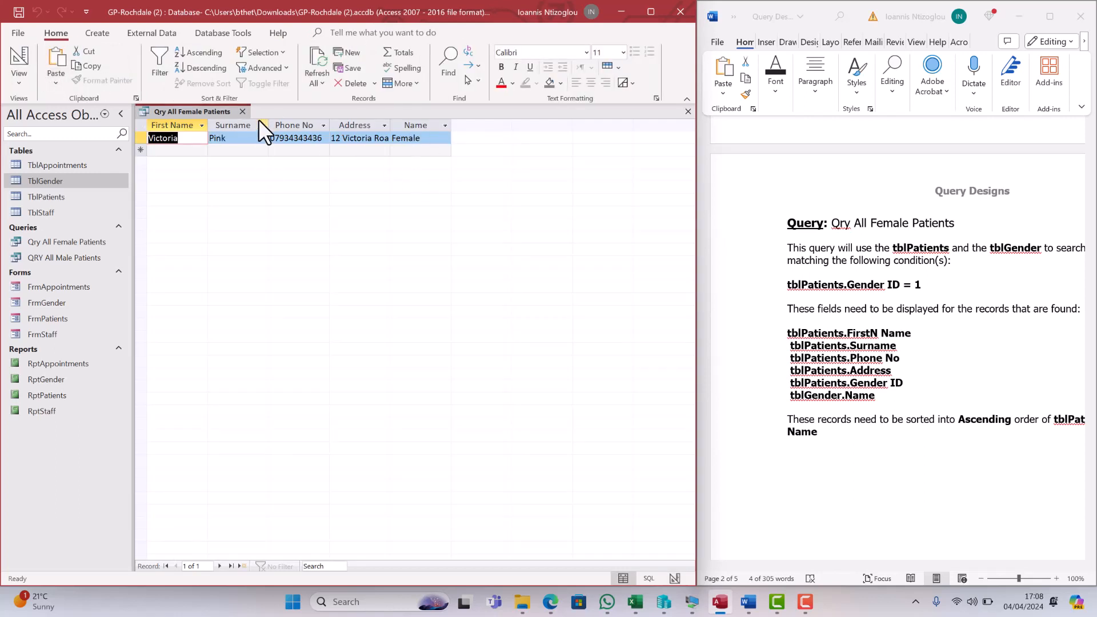
left_click(243, 111)
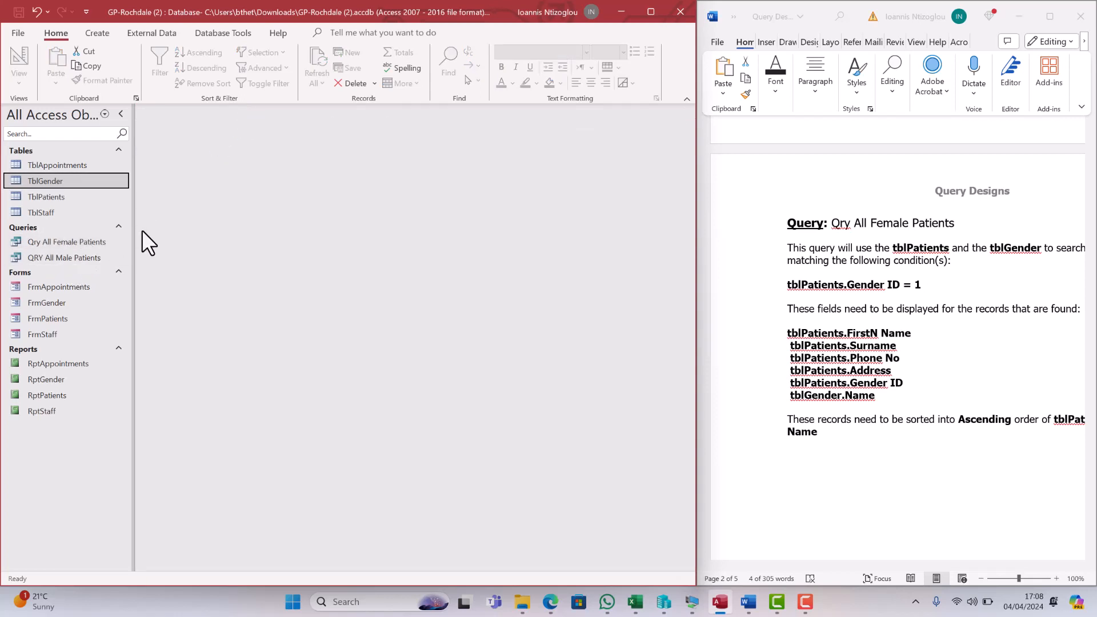
Widen the Word window and bring up the design for Qry All Patients who born before 2000
scroll(781, 412, "down", 3)
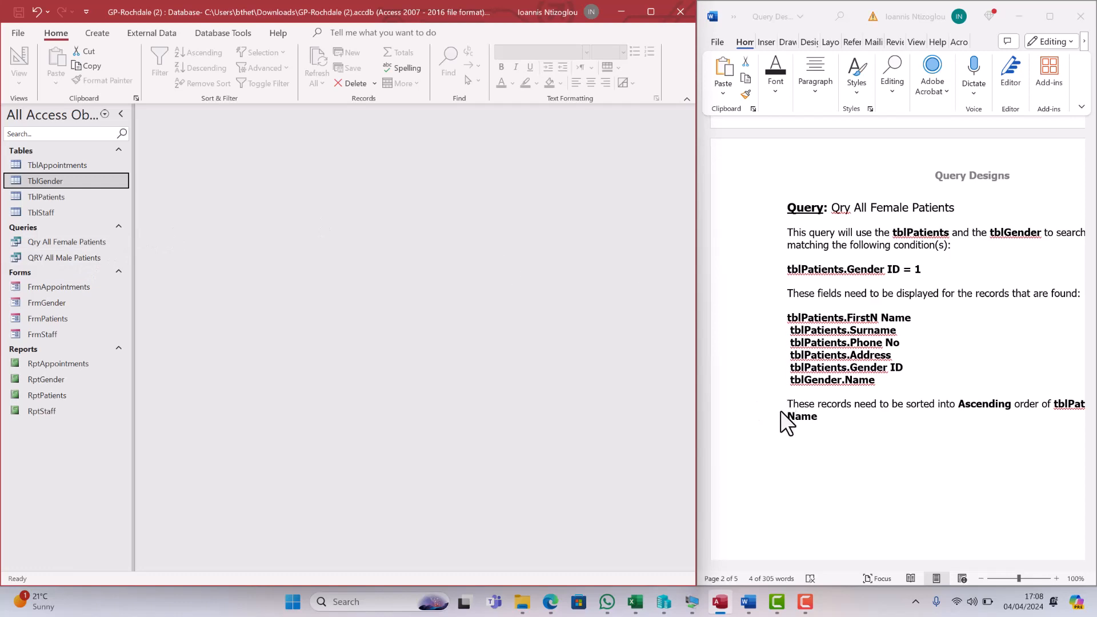
scroll(787, 423, "down", 1)
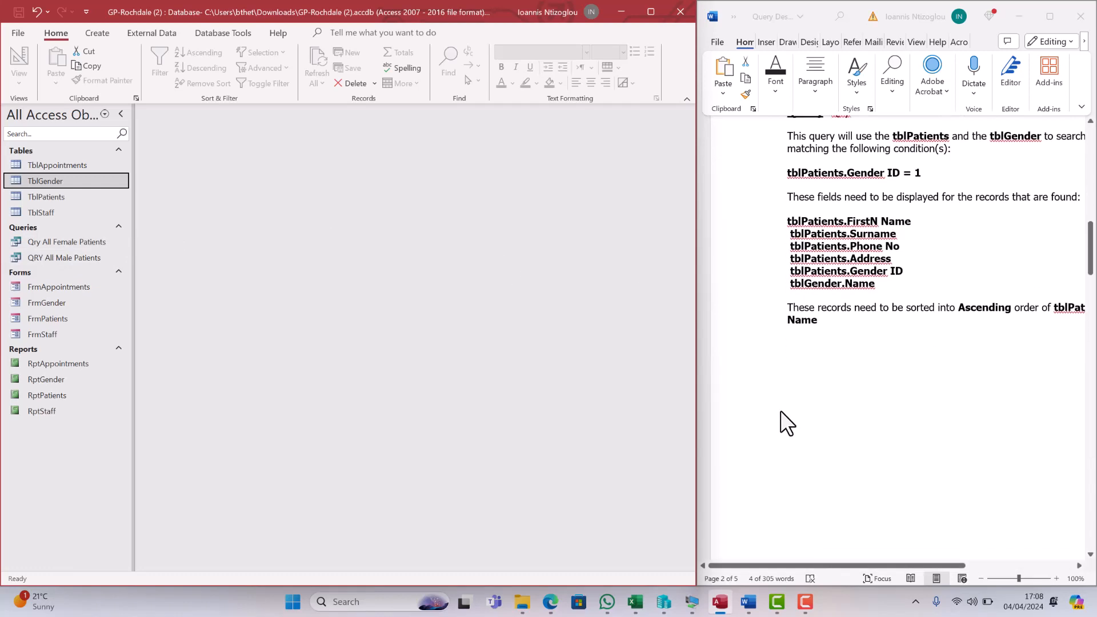
left_click_drag(700, 379, 581, 394)
scroll(816, 459, "down", 15)
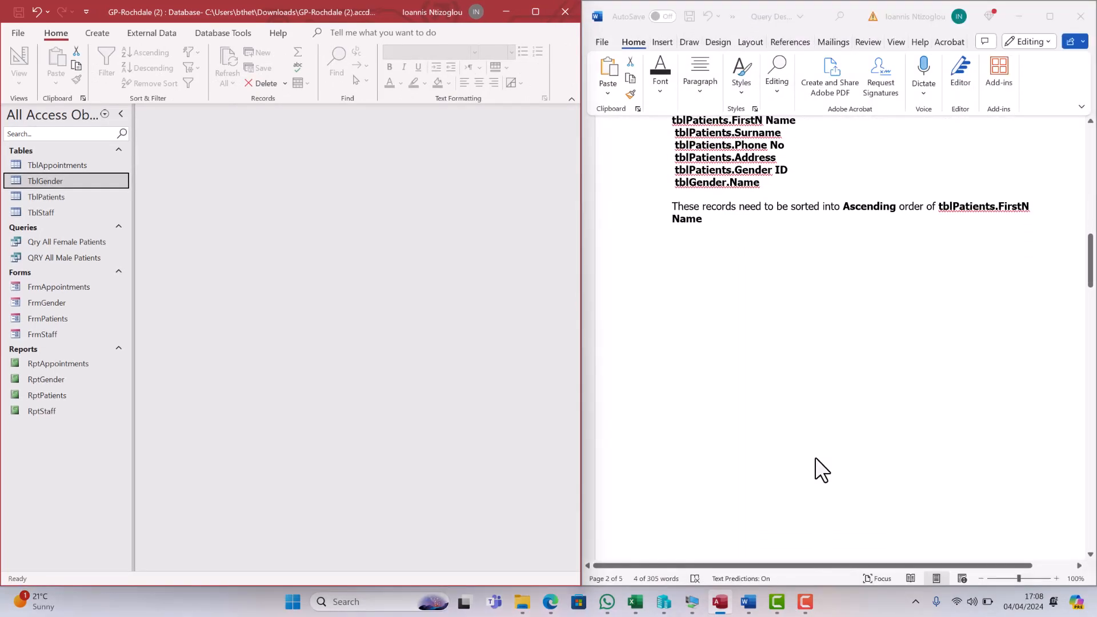
scroll(815, 459, "down", 5)
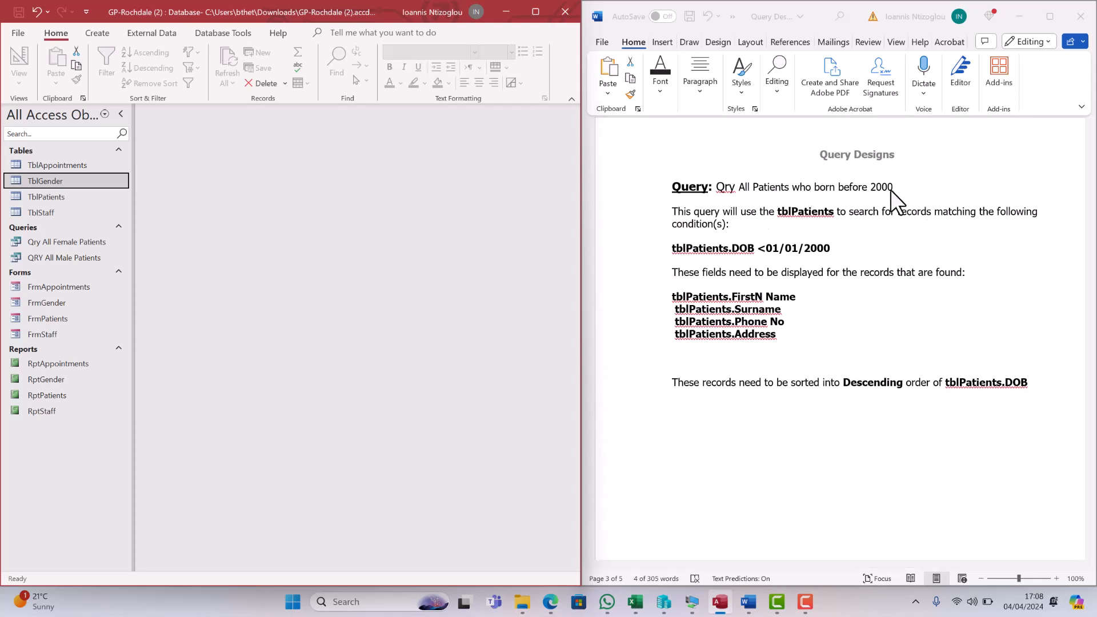
Create a new query in Design View, add the TblPatients table, and enlarge its field list to show every field
left_click(92, 32)
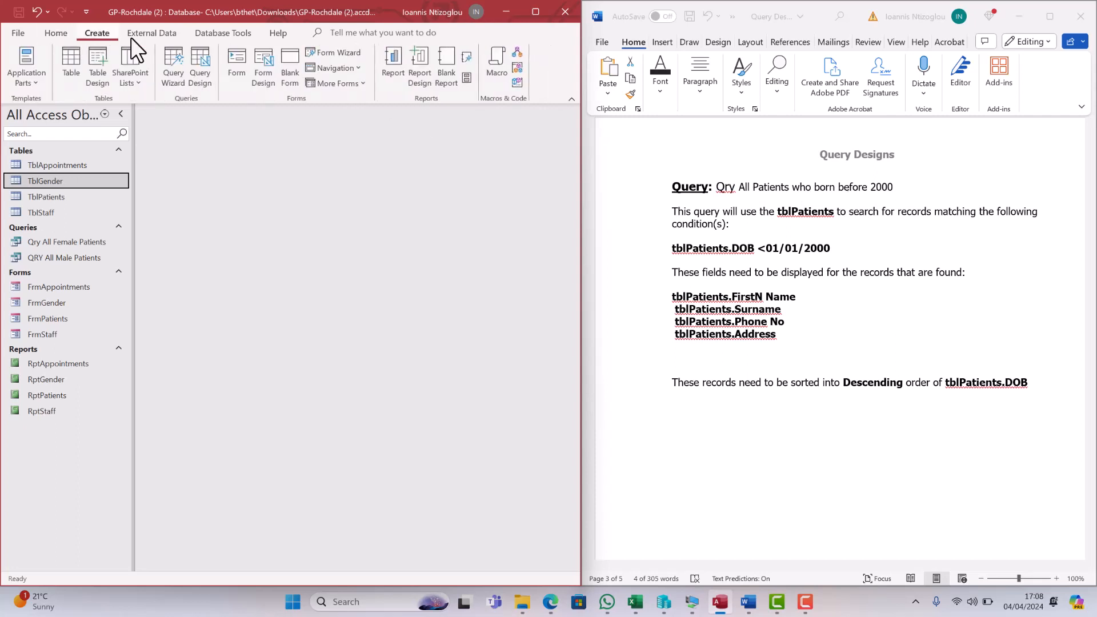
left_click(208, 71)
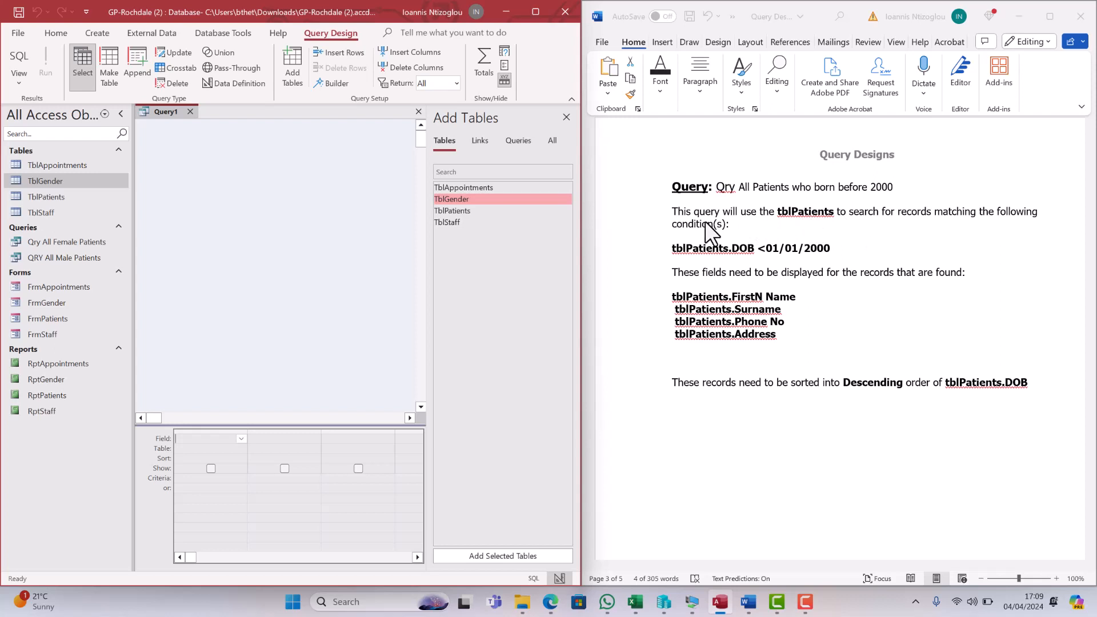
double_click(451, 211)
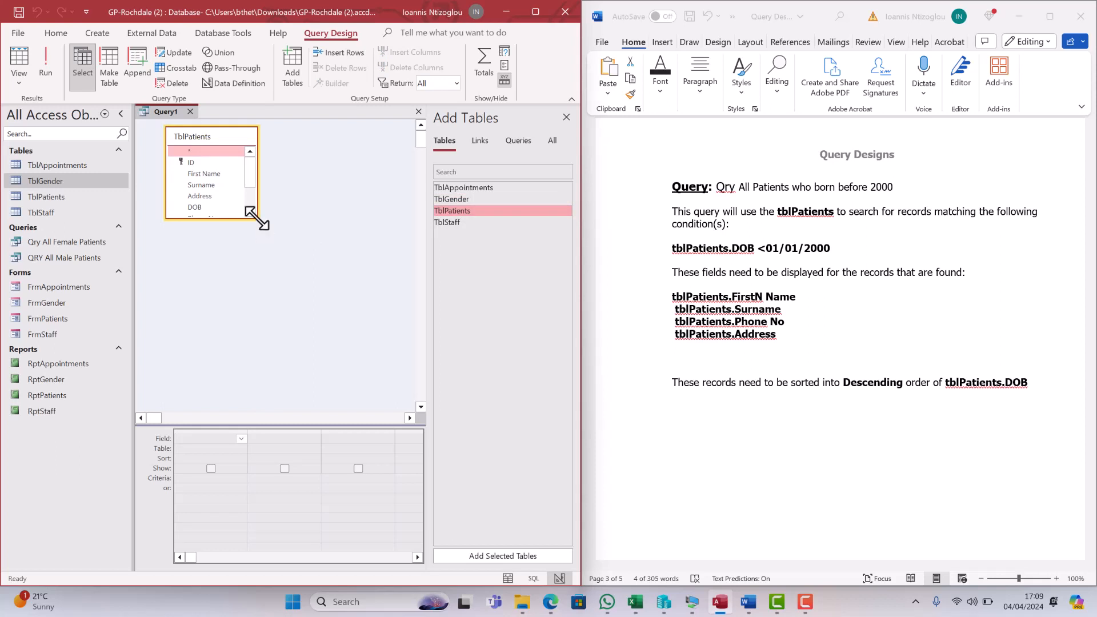
left_click_drag(257, 218, 264, 274)
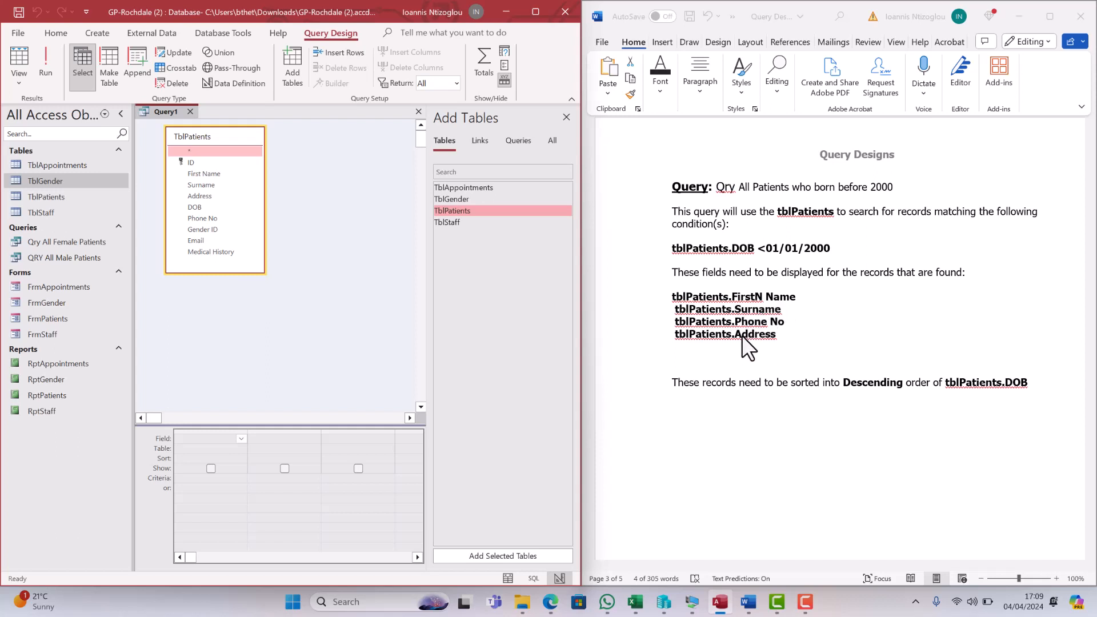
Add First Name, Surname, Phone No, Address and DOB to the query grid, then close the Add Tables pane
double_click(202, 176)
double_click(197, 186)
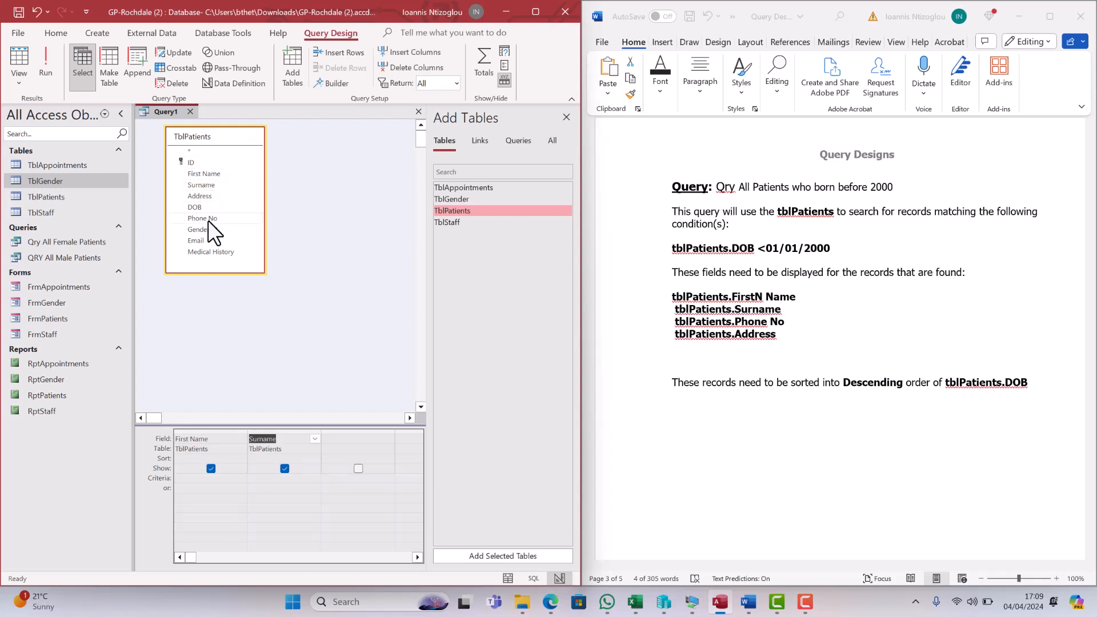
double_click(207, 218)
double_click(200, 196)
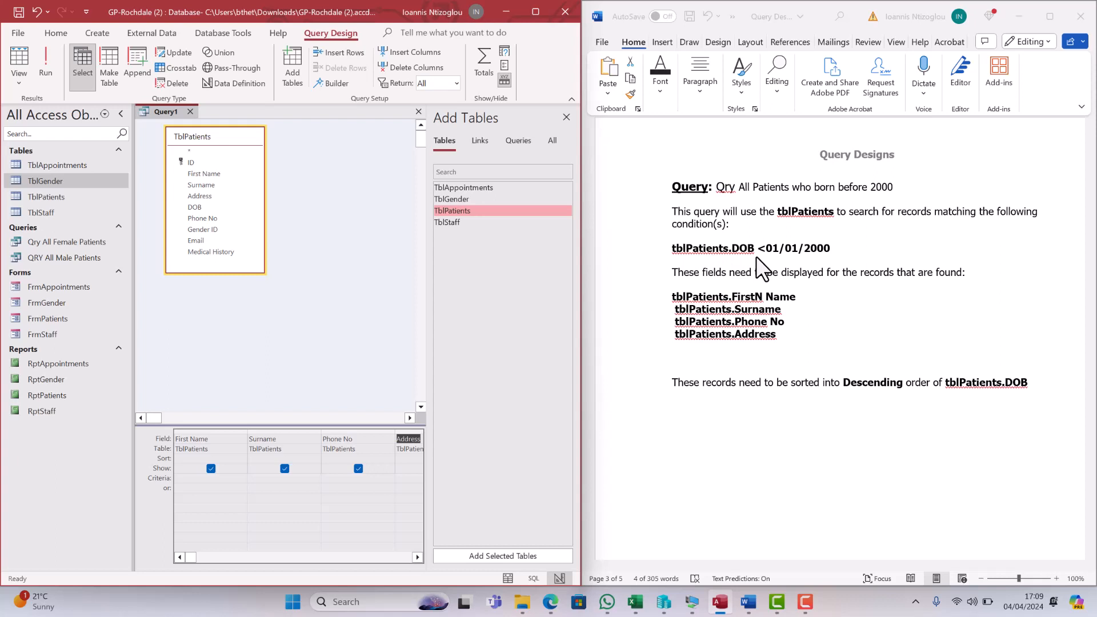
left_click(198, 208)
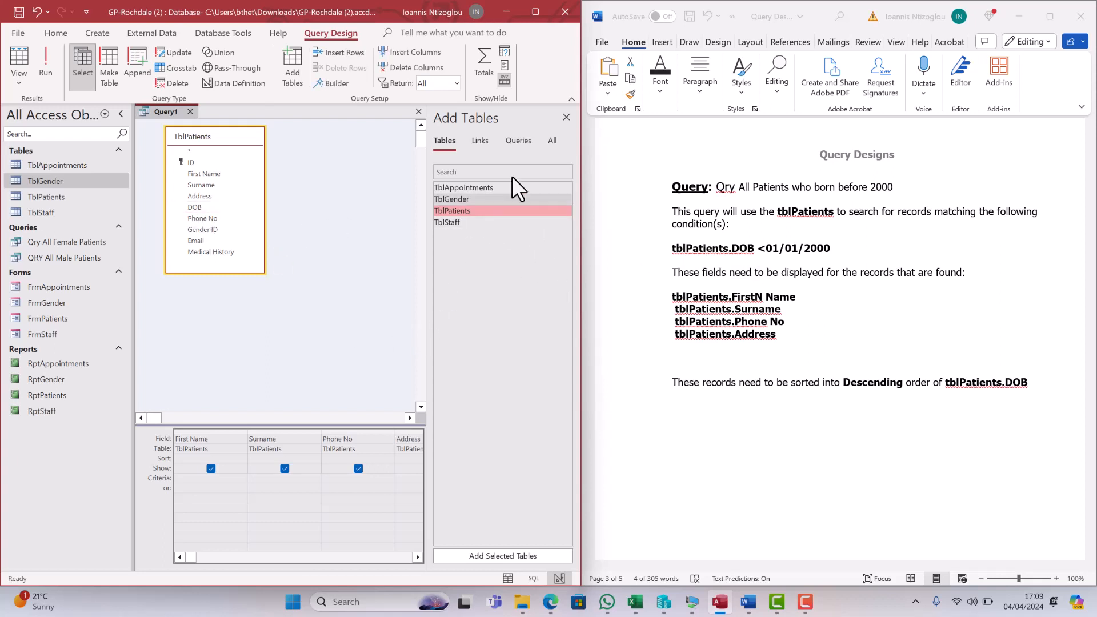
left_click(566, 117)
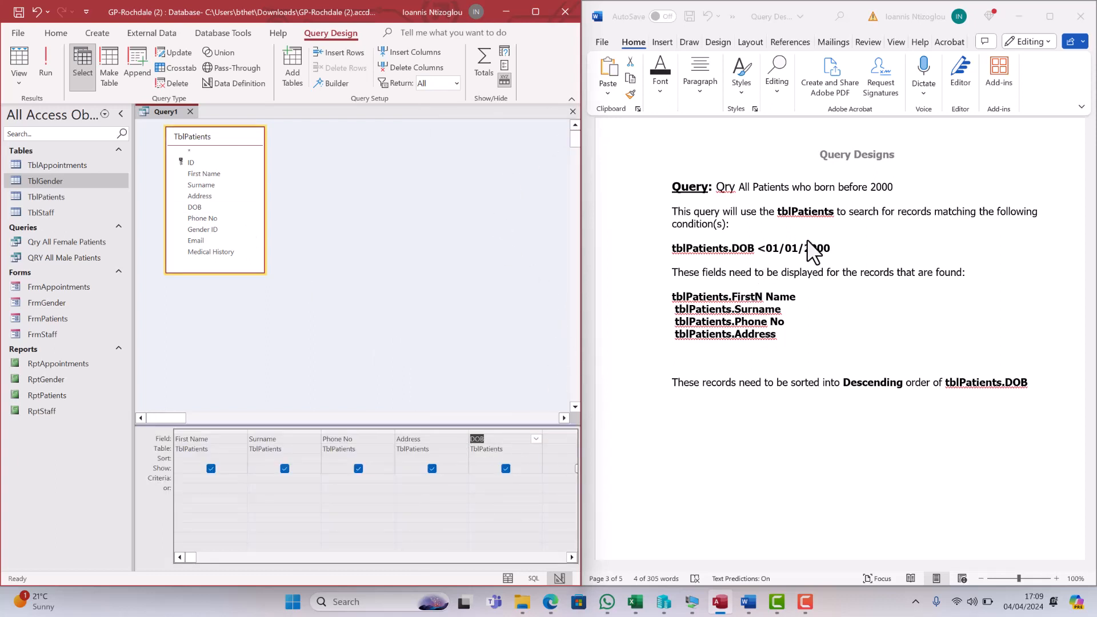
Copy the condition <01/01/2000 from the Word query design into the DOB criteria
left_click(834, 247)
left_click_drag(834, 247, 757, 251)
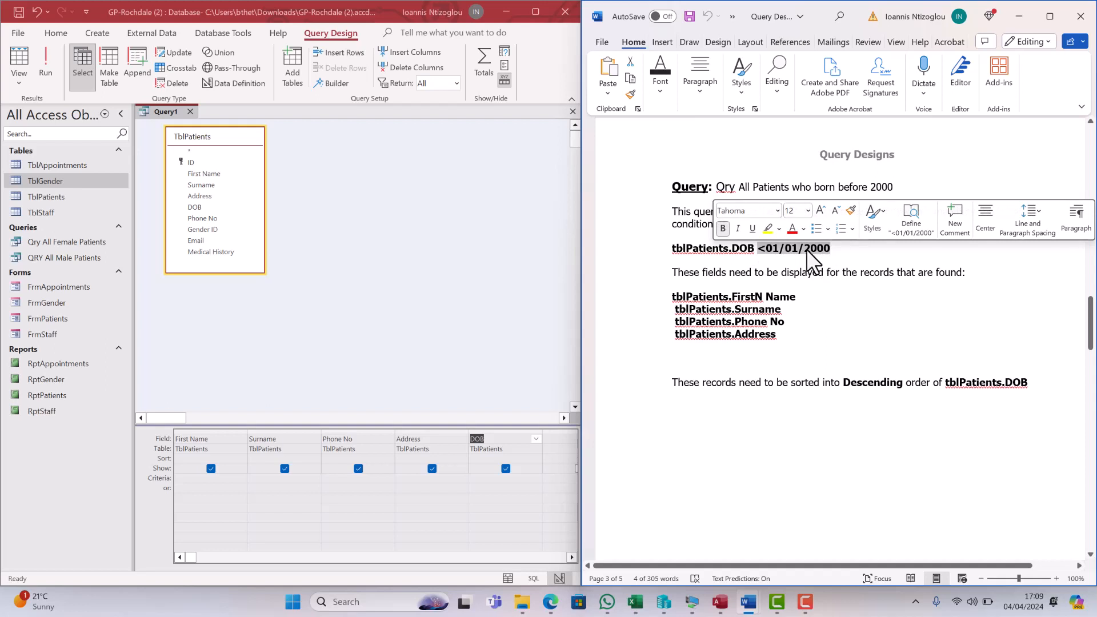
right_click(807, 249)
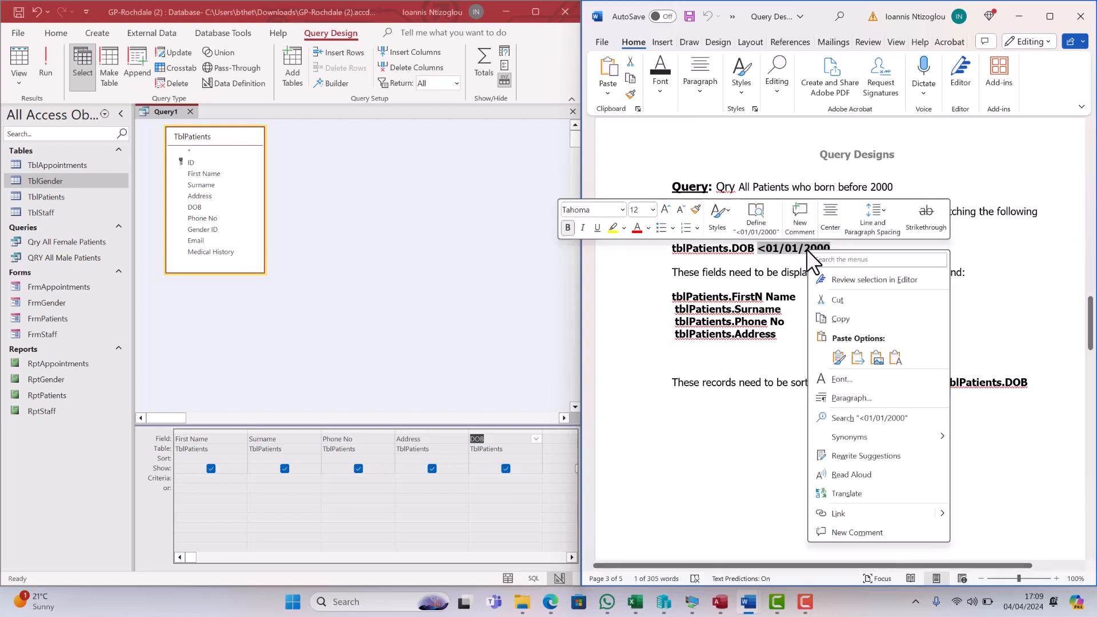
left_click(837, 319)
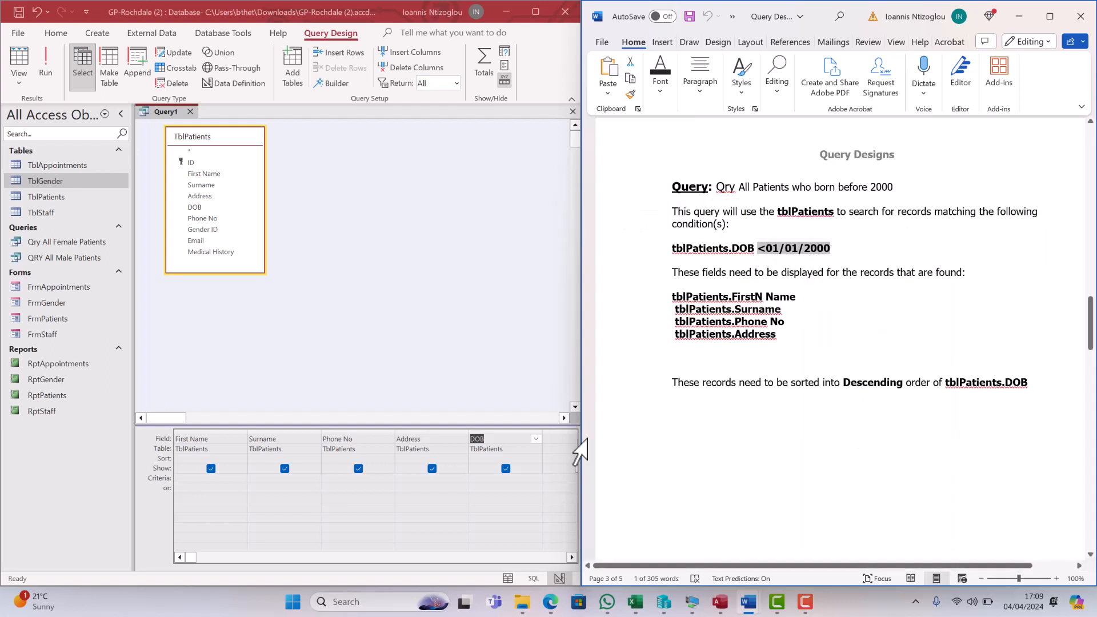
left_click(507, 476)
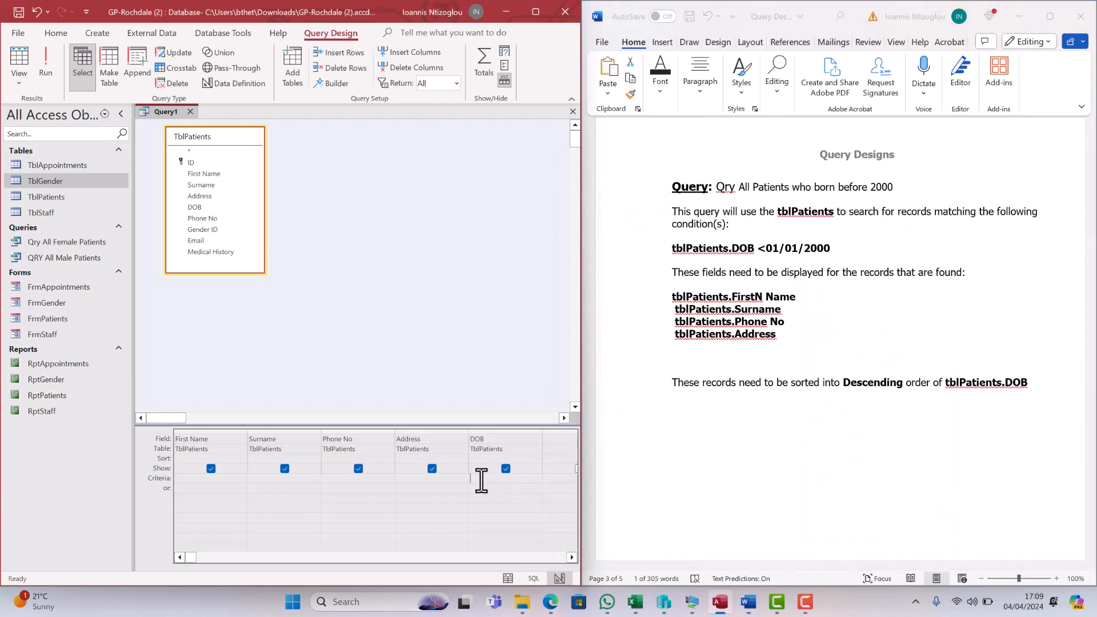
right_click(482, 480)
left_click(503, 428)
type("=")
key("BackSpace")
Hide the DOB field from the query results and sort it in Descending order
left_click(506, 468)
left_click(511, 457)
left_click(536, 458)
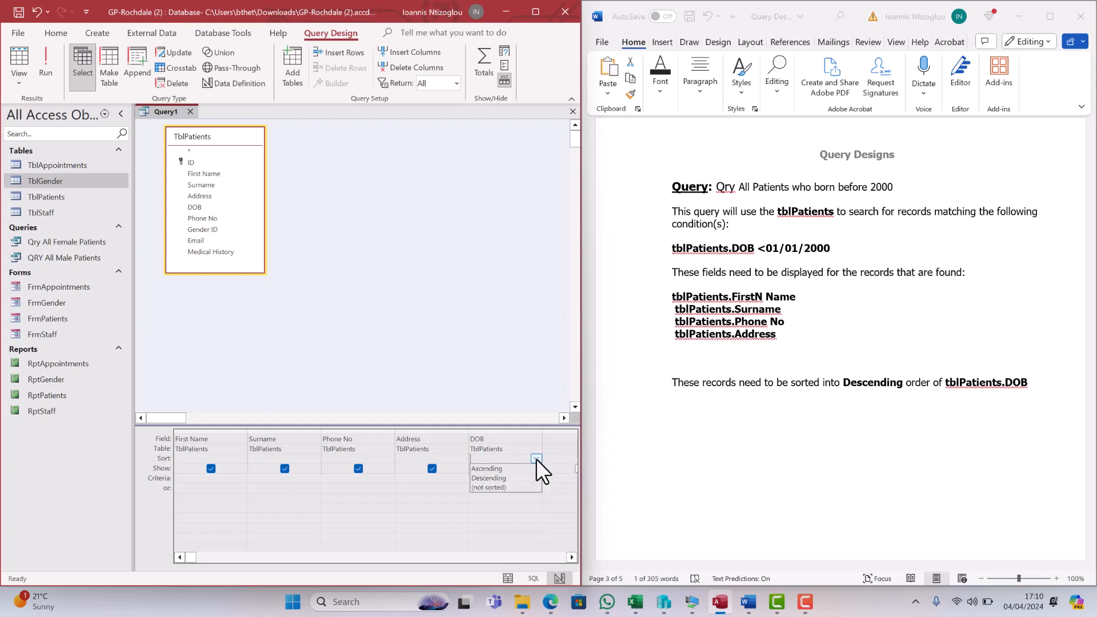
left_click(497, 479)
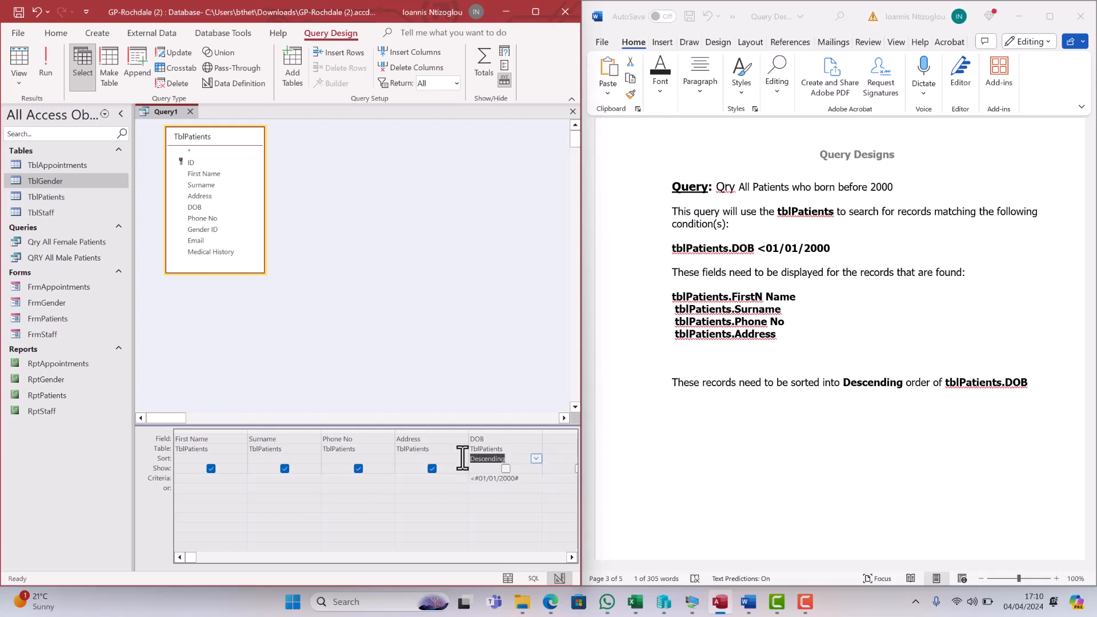
Copy the query name from the Word design and save the query as Qry All Patients who born before 2000
left_click(892, 187)
left_click_drag(894, 186, 728, 190)
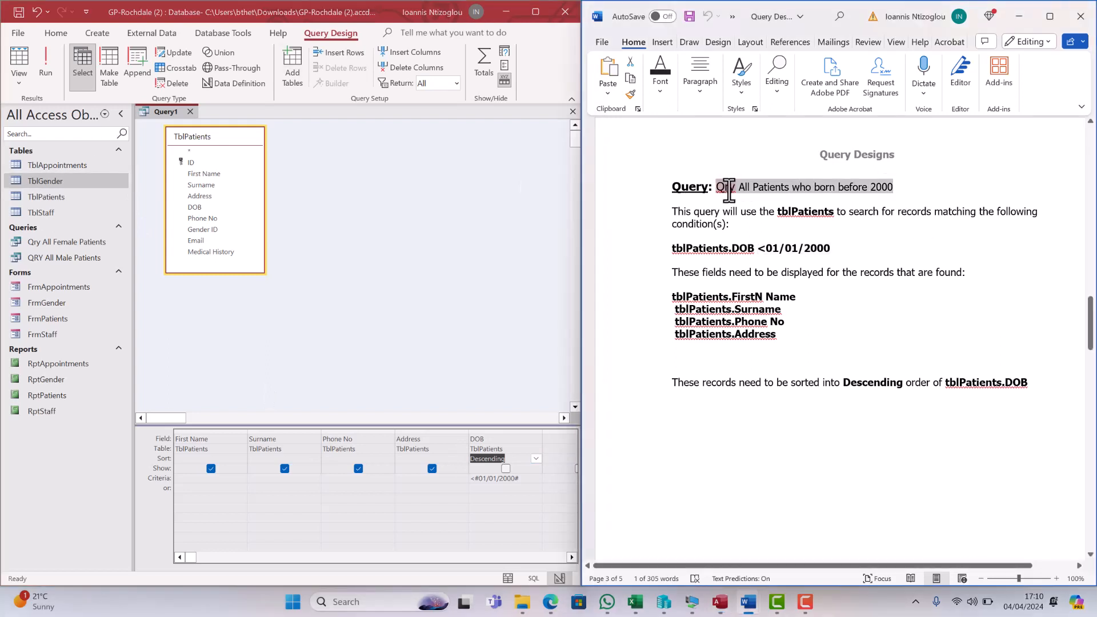
right_click(722, 187)
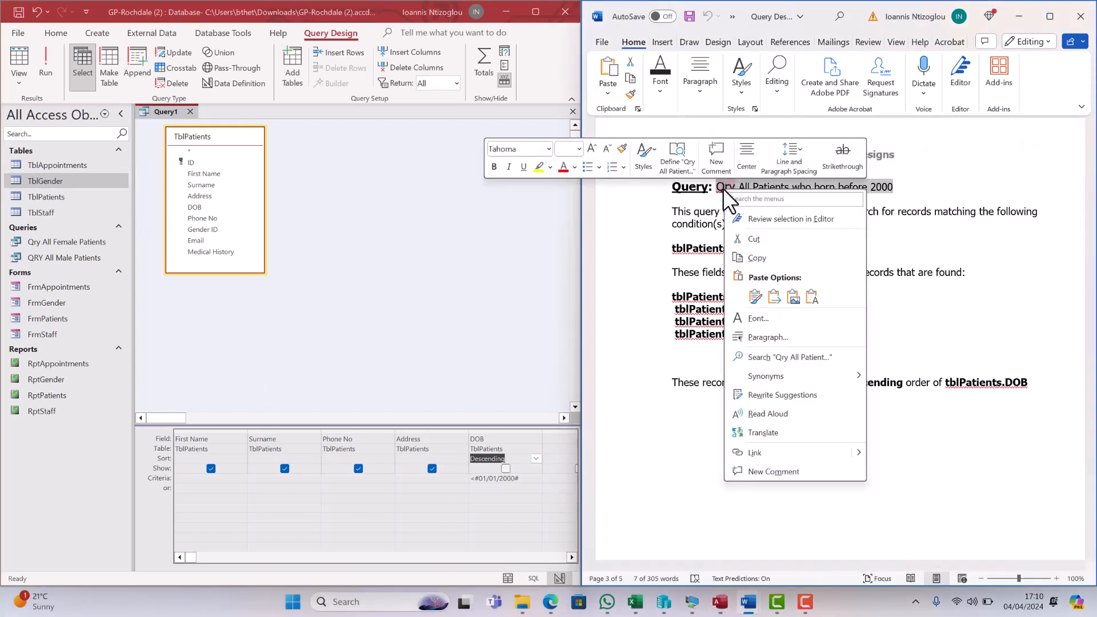
left_click(763, 257)
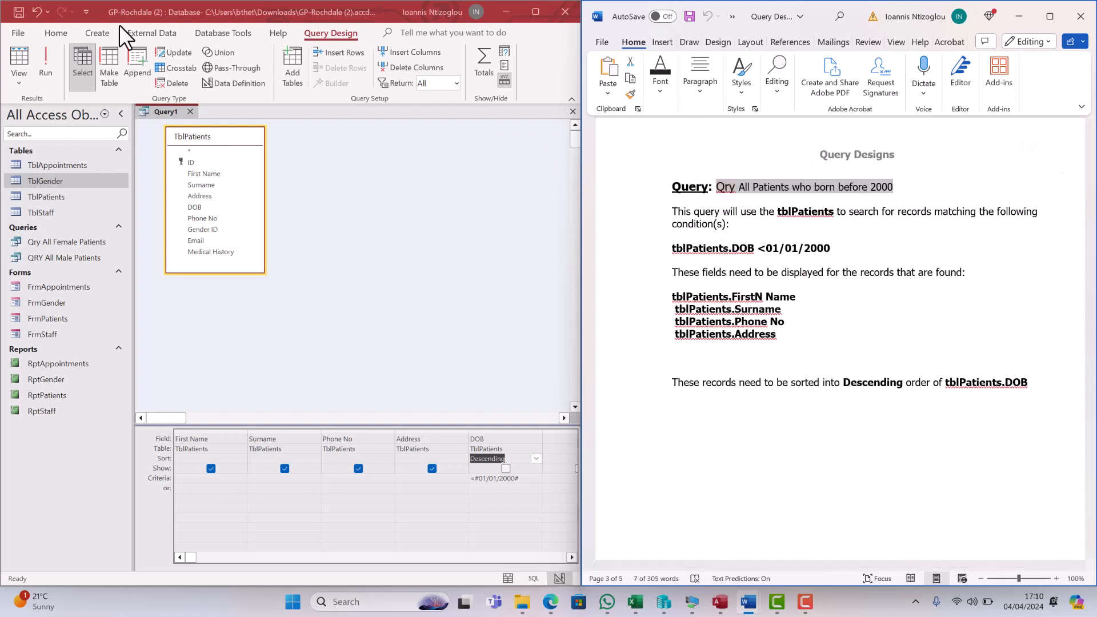
left_click(17, 13)
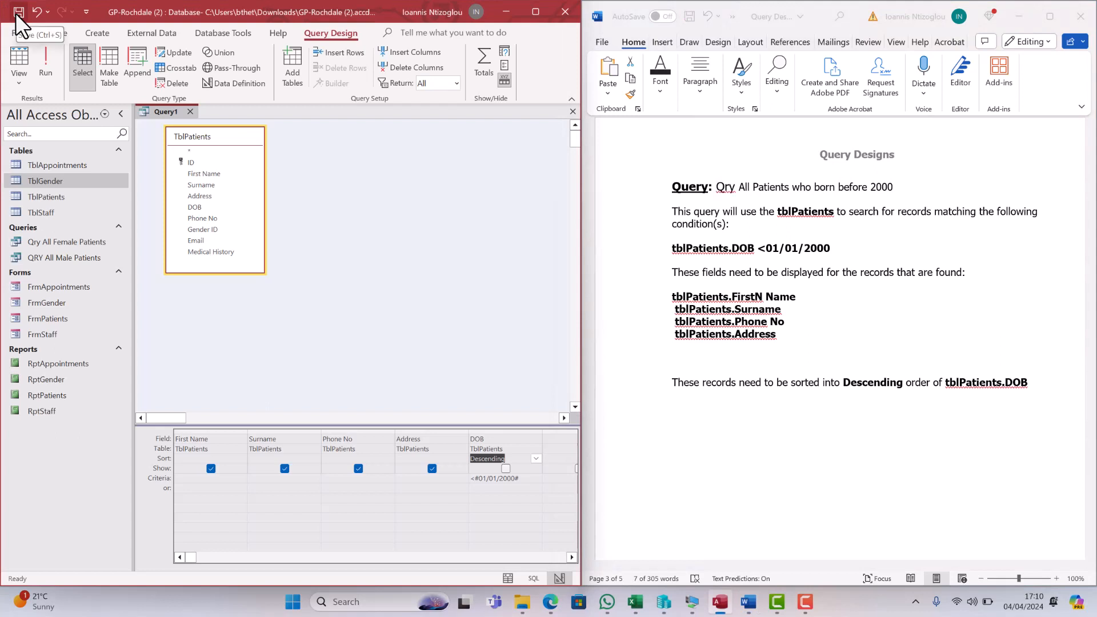
left_click(16, 12)
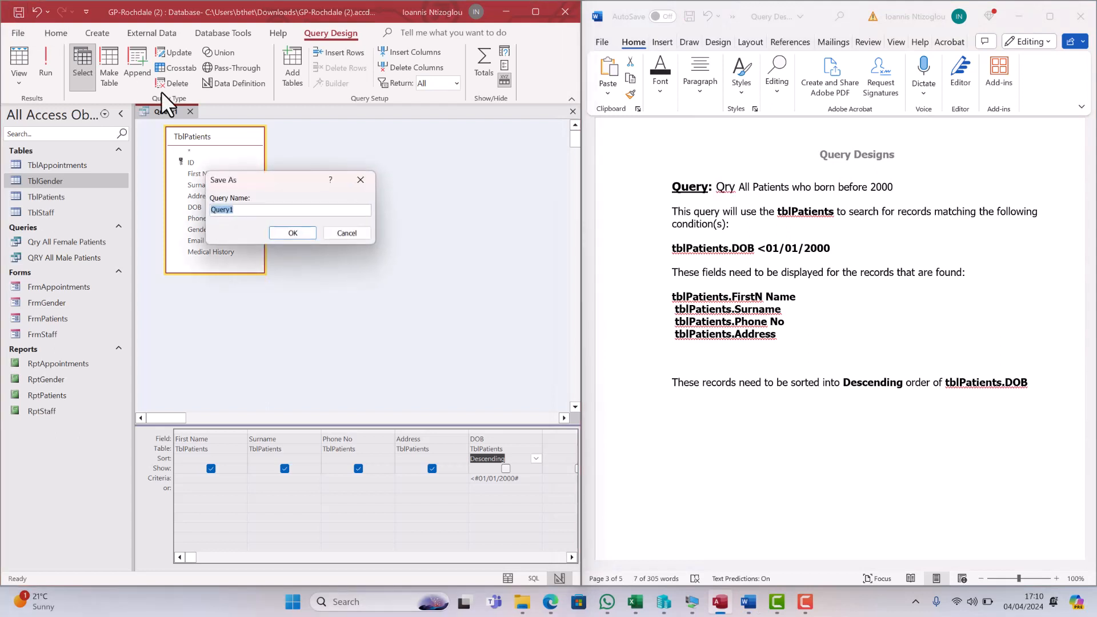
key("ctrl+v")
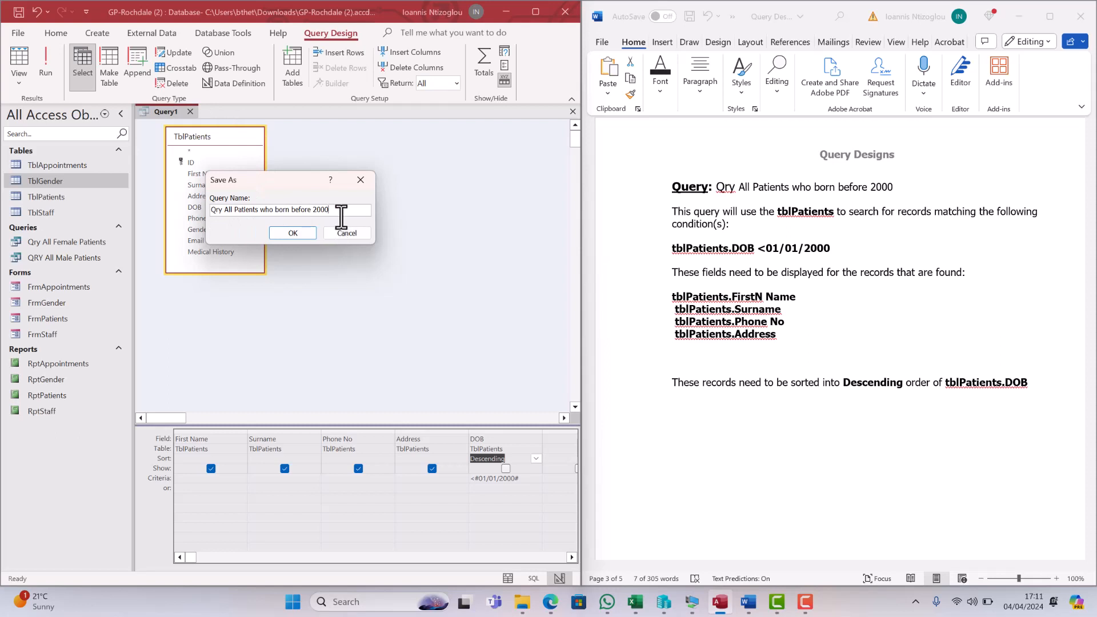
left_click(294, 234)
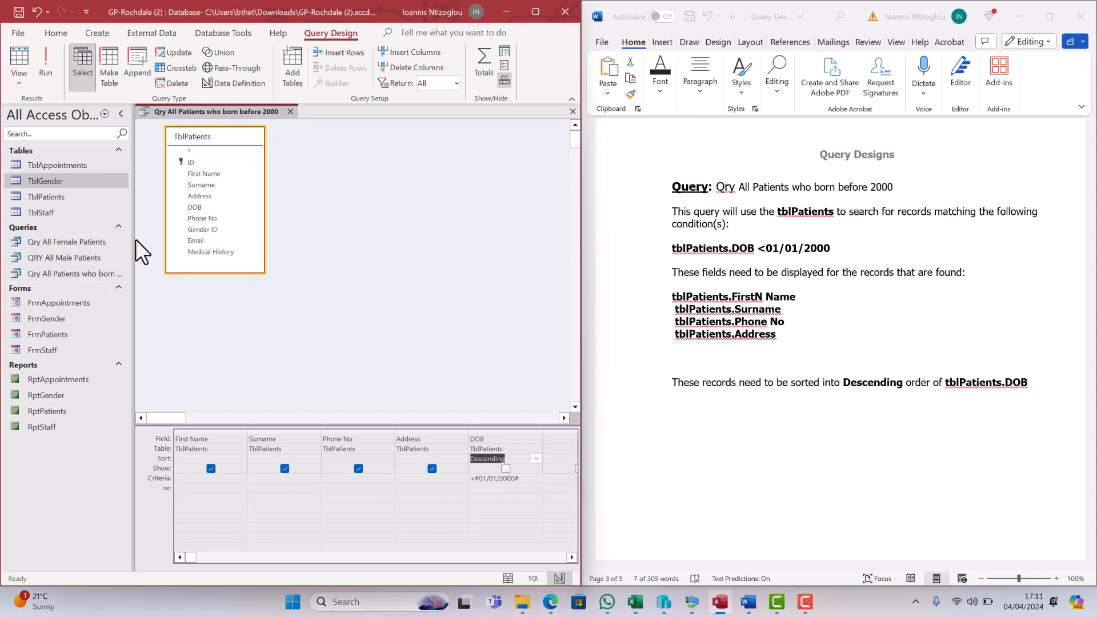
Widen the navigation pane to show the full query names, and run the query
left_click_drag(135, 239, 218, 240)
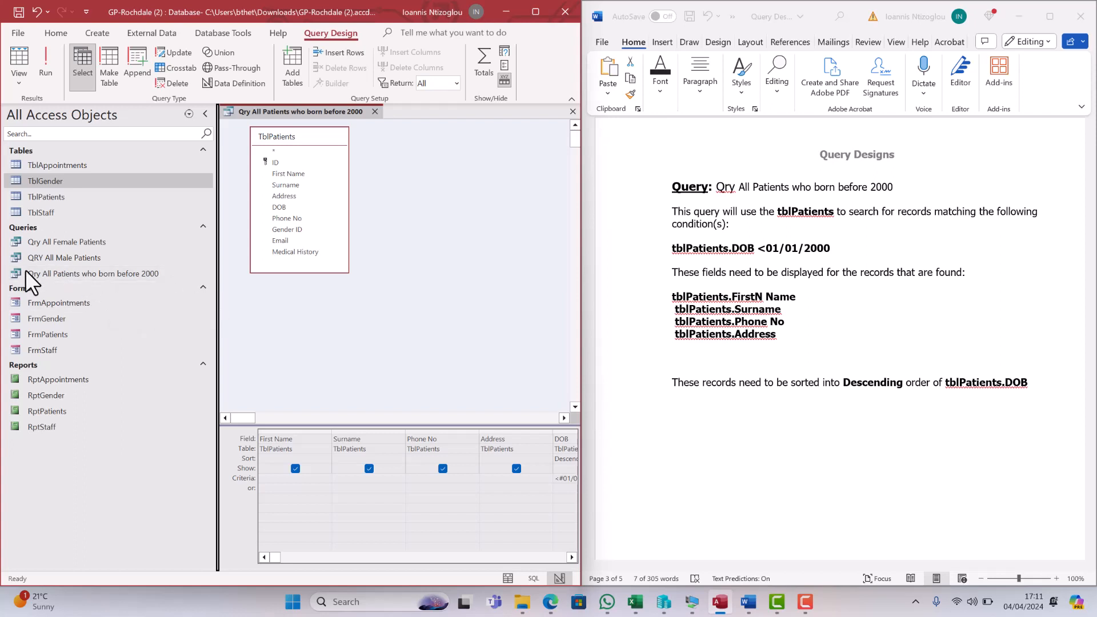
left_click(35, 185)
left_click(47, 67)
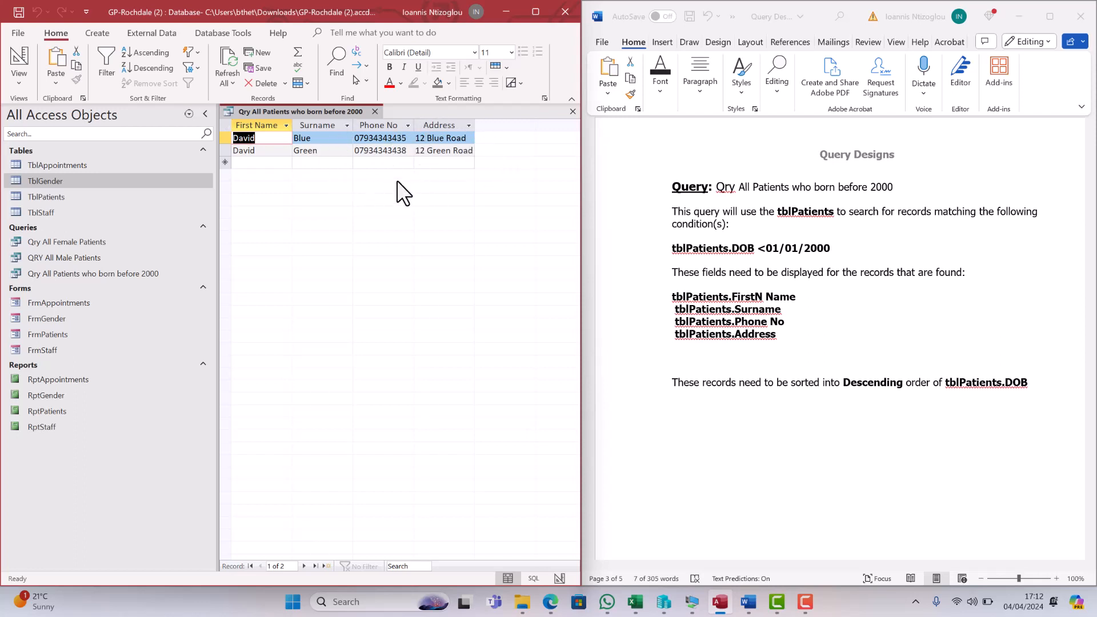
Return the query to Design View, widen the Access window, show the DOB field, and rerun the query
left_click(15, 83)
left_click(60, 157)
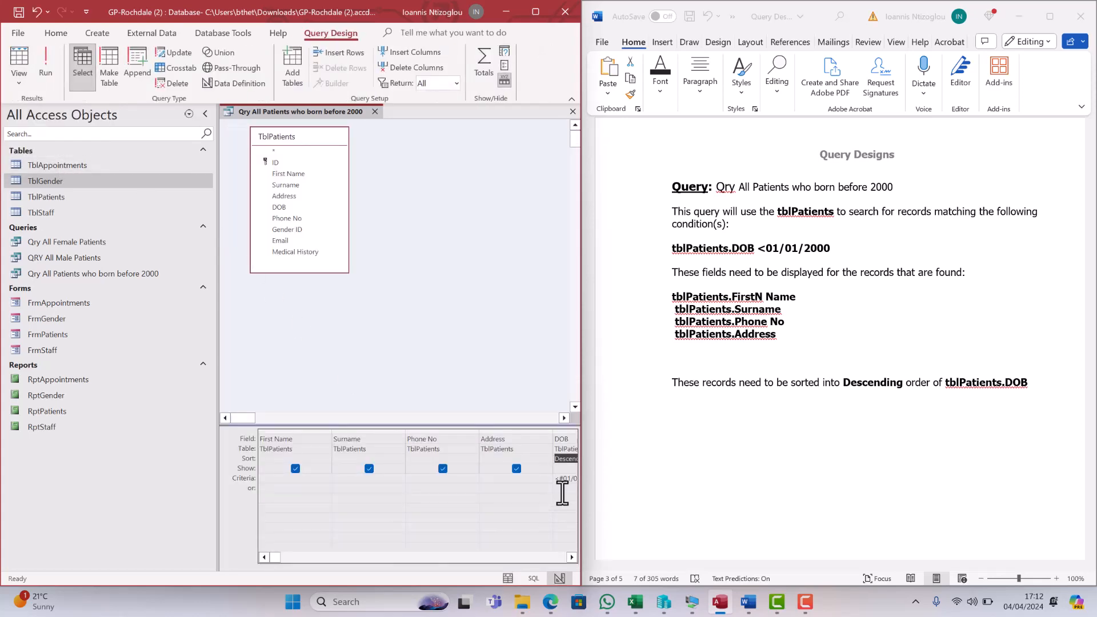
left_click_drag(580, 488, 741, 477)
left_click(589, 469)
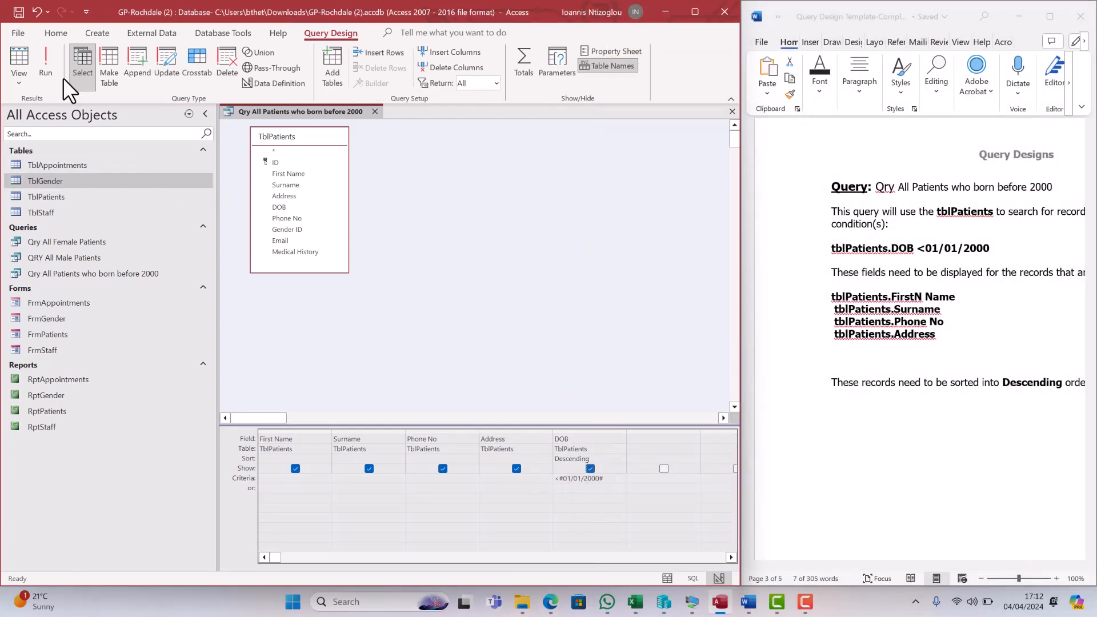
left_click(45, 54)
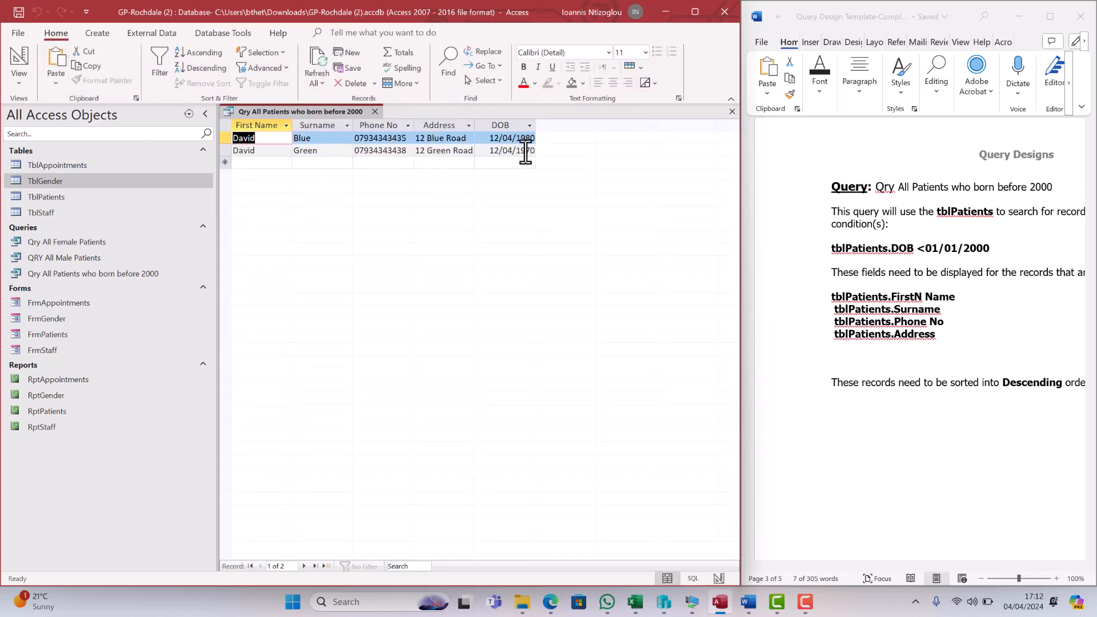
Change the second record's birth year to one after 2000 and refresh the query results
left_click_drag(516, 150, 560, 156)
type("2")
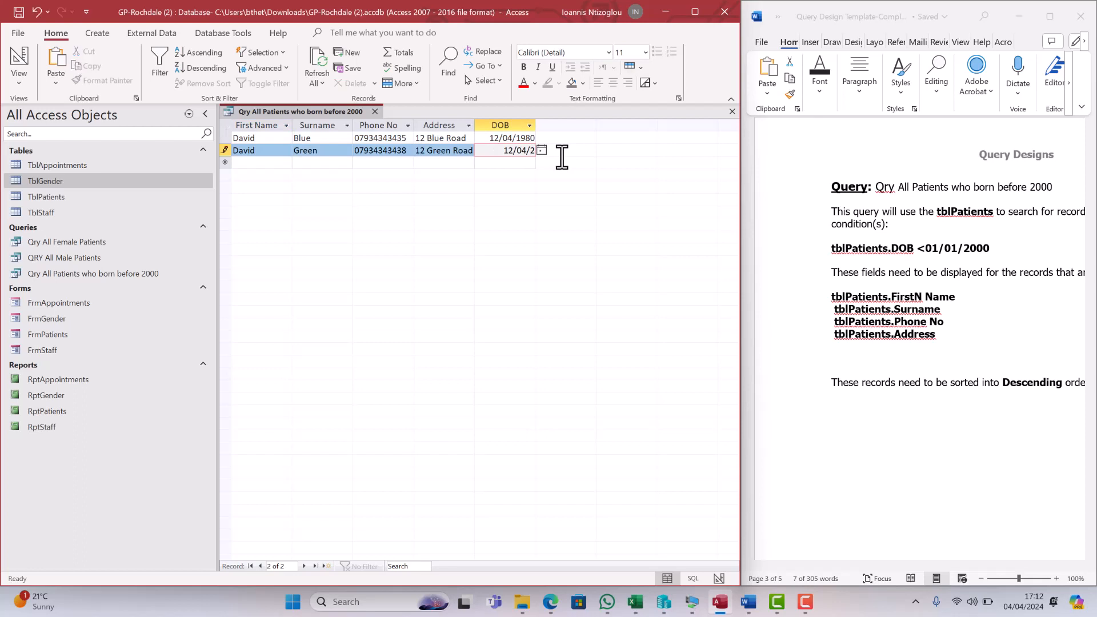
type("001")
left_click(467, 153)
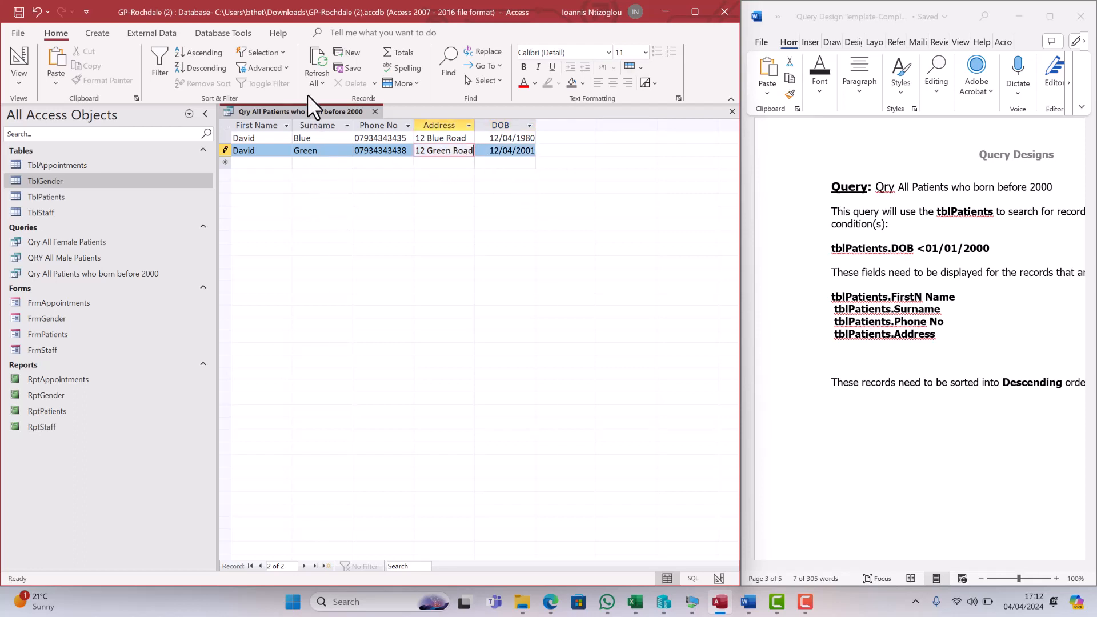
left_click(320, 56)
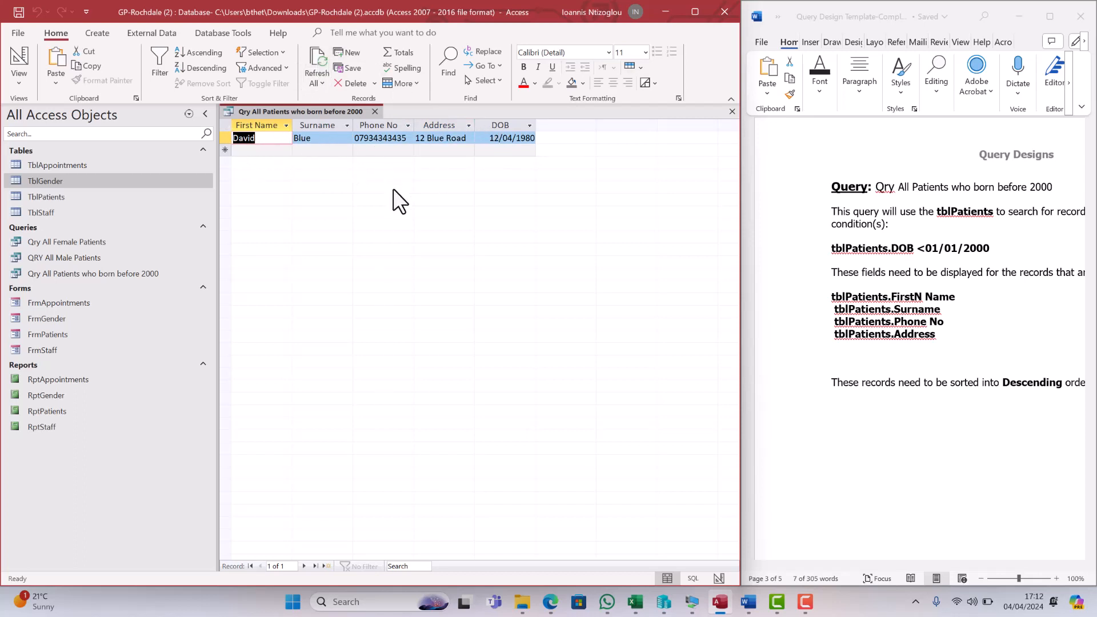
Open TblPatients, change the last patient's birth year to one before 2000, and close the table
left_click(171, 212)
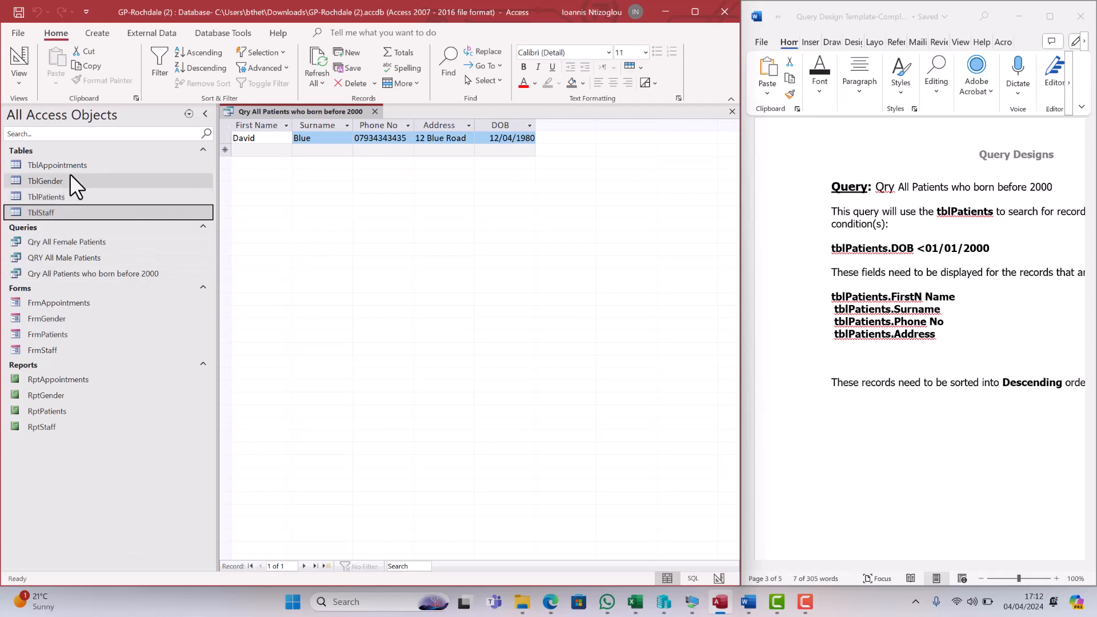
double_click(57, 198)
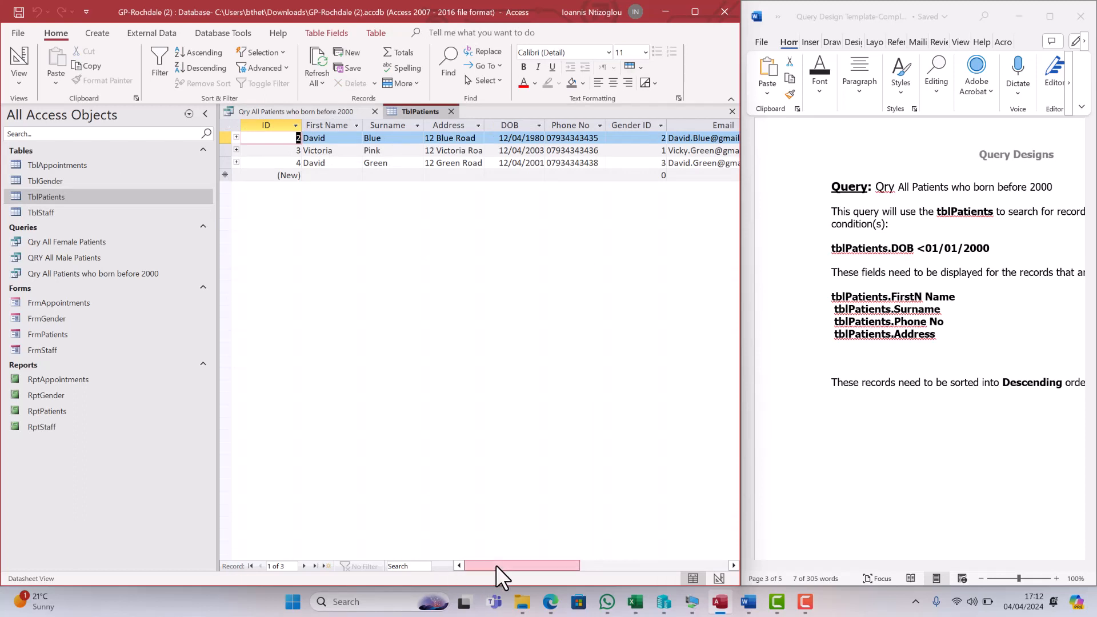
mouse_move(496, 565)
left_mouse_down()
mouse_move(595, 557)
mouse_move(499, 558)
left_mouse_up()
left_click(548, 164)
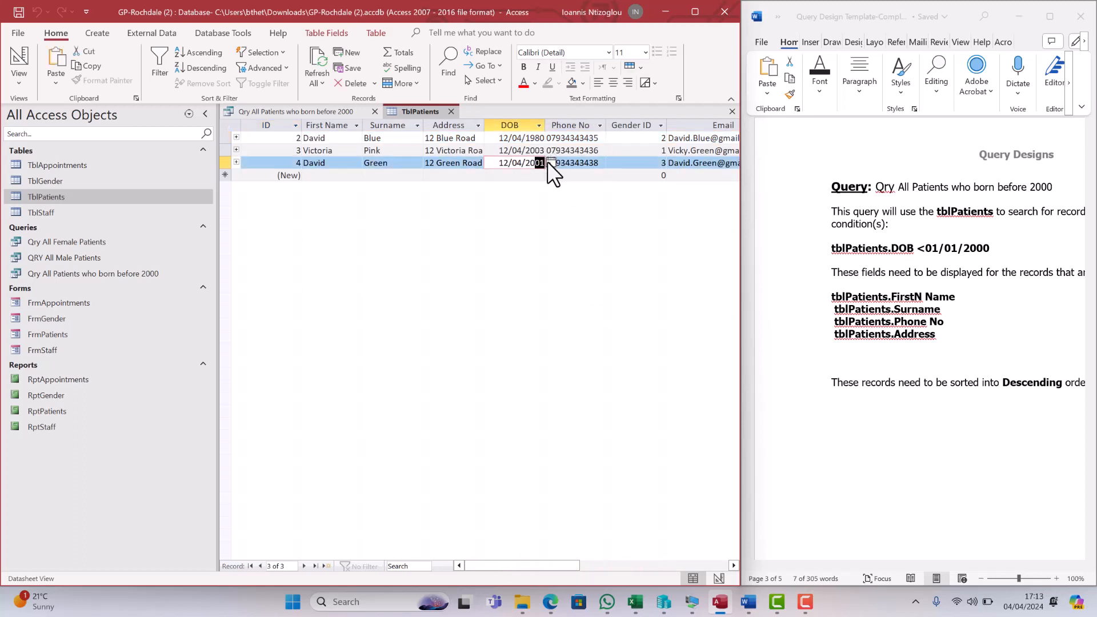
left_click_drag(528, 164, 569, 171)
key("BackSpace")
key("BackSpace")
left_click(504, 176)
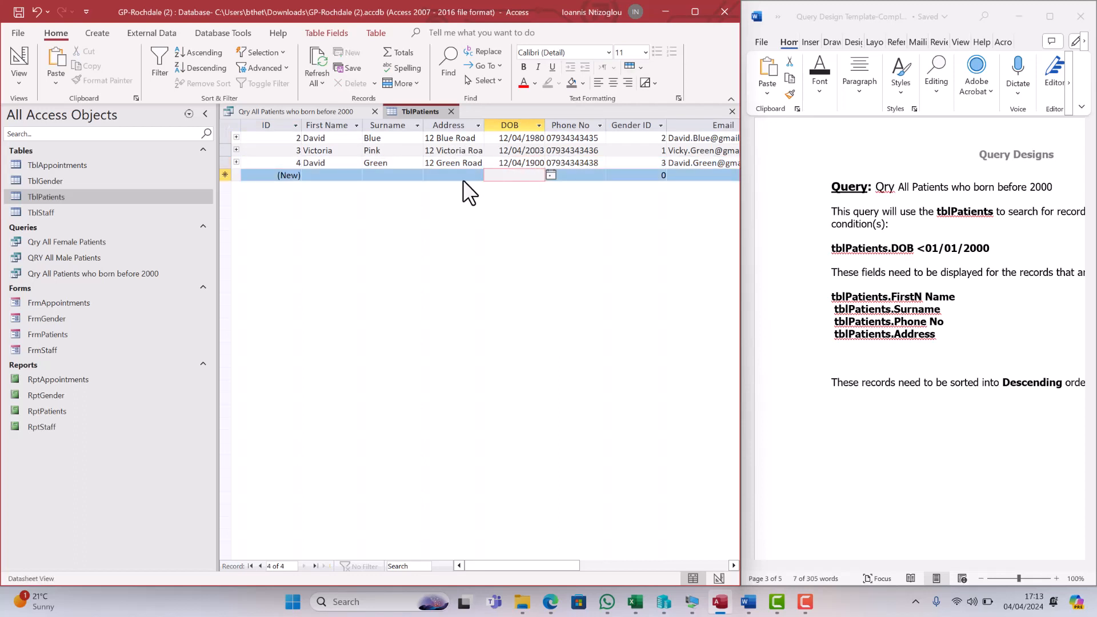
left_click(450, 112)
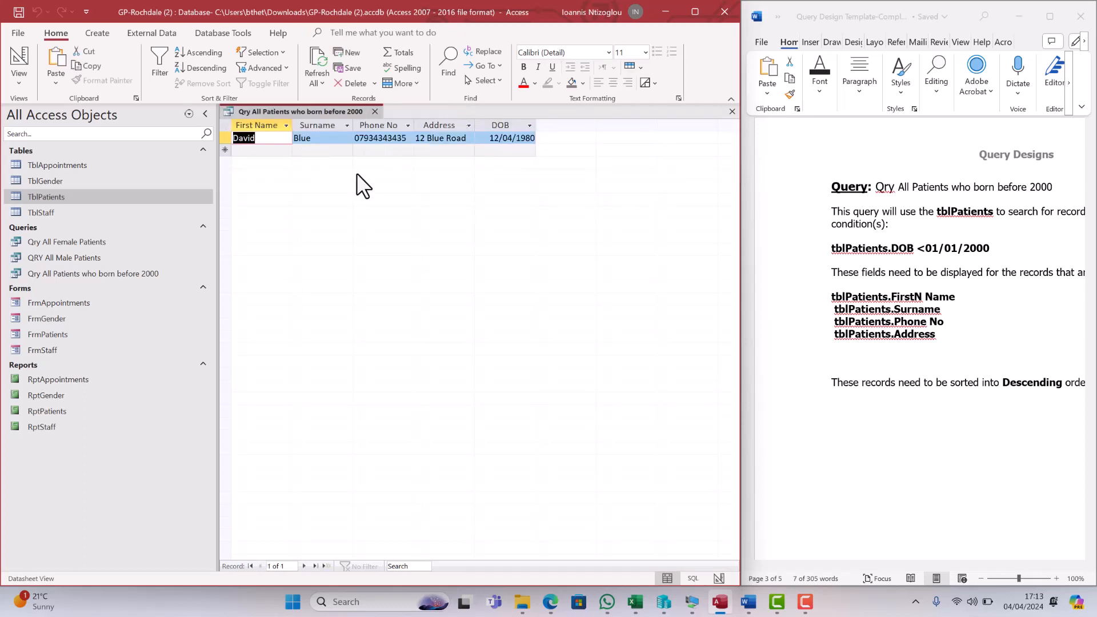
Refresh the query results to check the records, then close the query and save its design changes
left_click(313, 56)
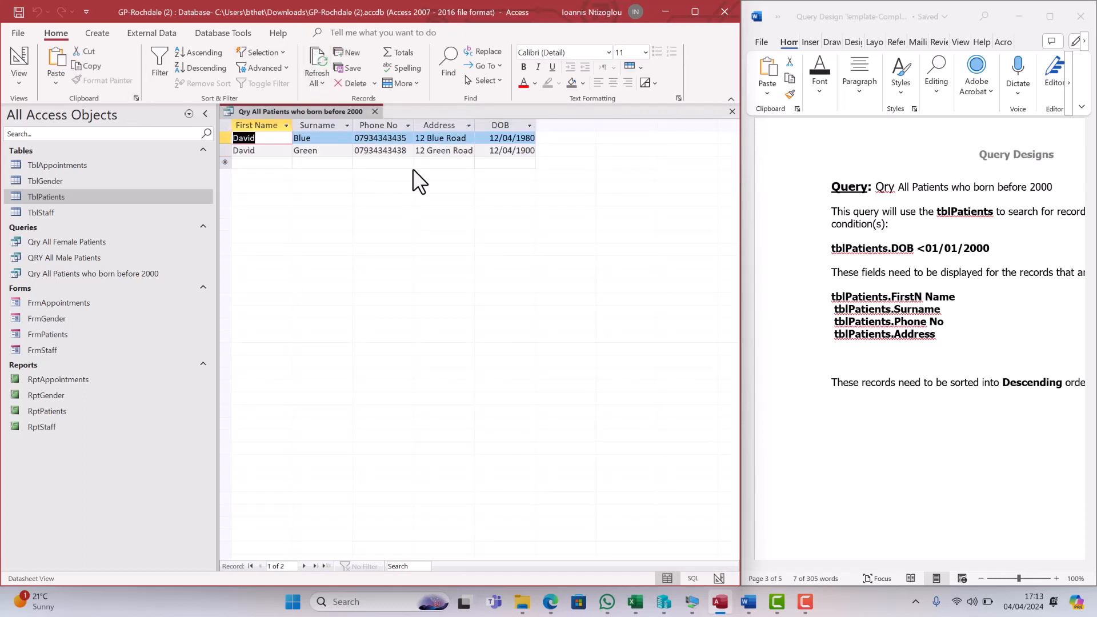
left_click(518, 150)
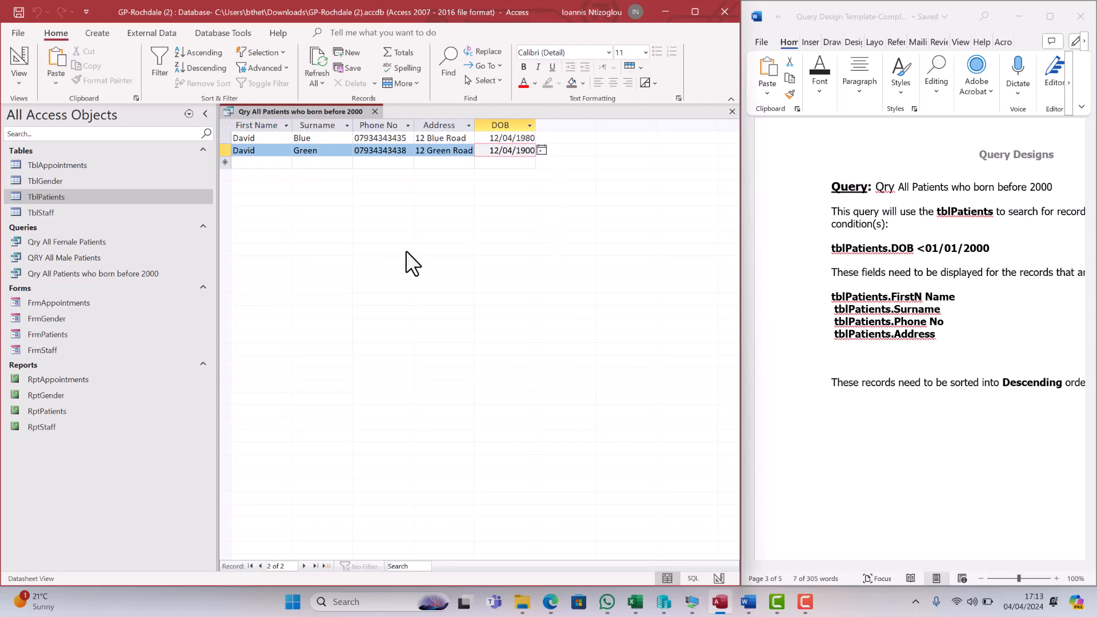
left_click(375, 111)
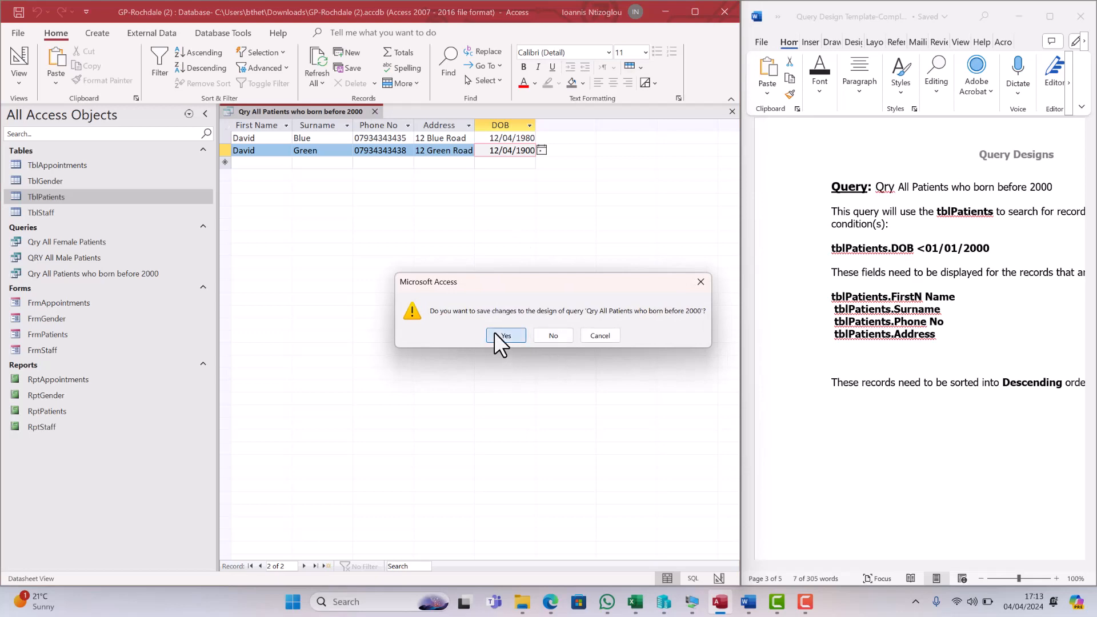
left_click(495, 335)
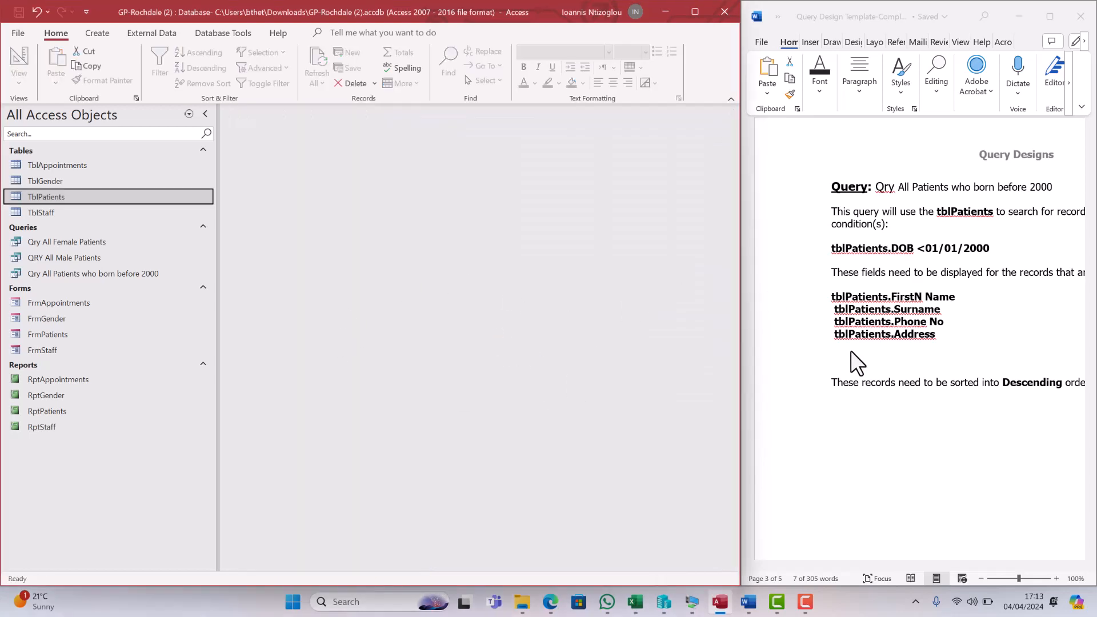
Widen the Word window, go to the surname-search query design, and view the TblPatients records before closing the table
left_click(866, 382)
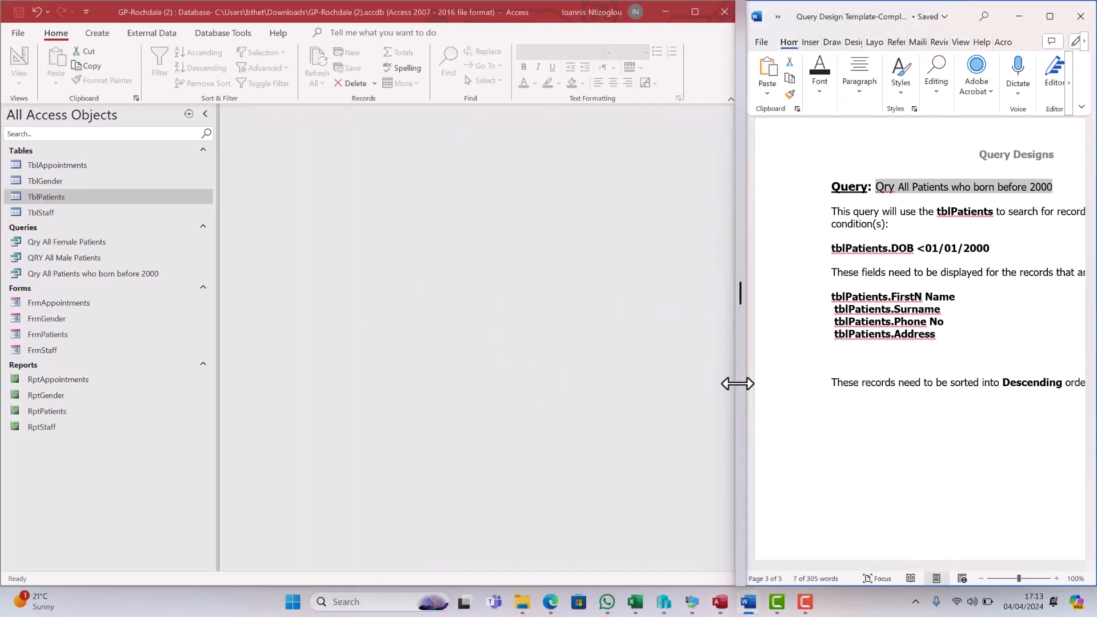
left_click_drag(736, 384, 571, 394)
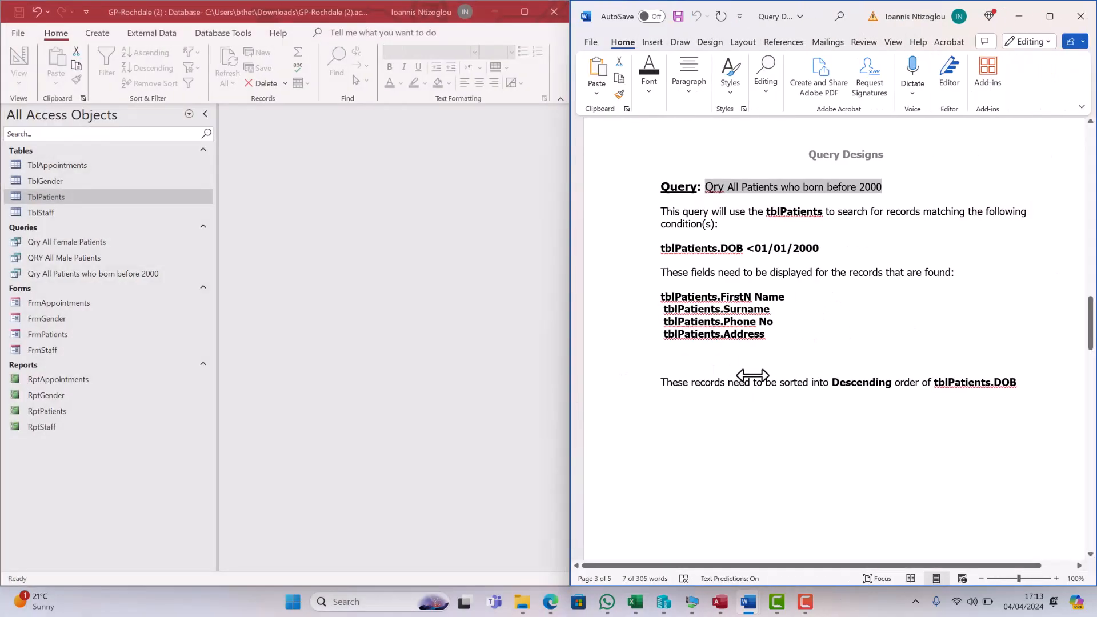
scroll(752, 377, "down", 10)
scroll(752, 377, "down", 10)
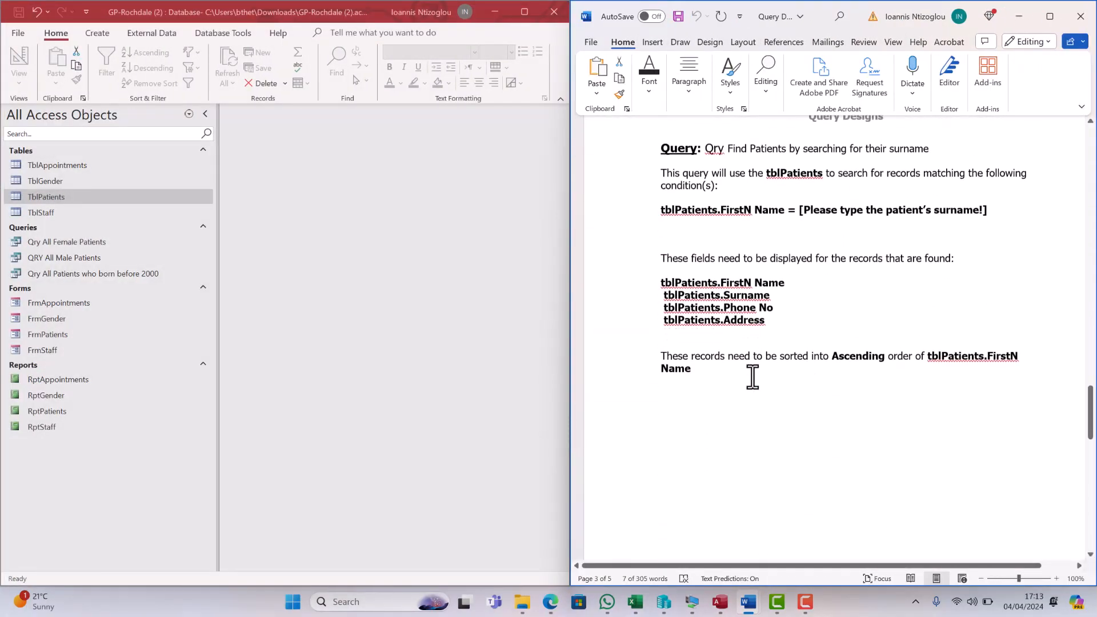
scroll(751, 379, "up", 2)
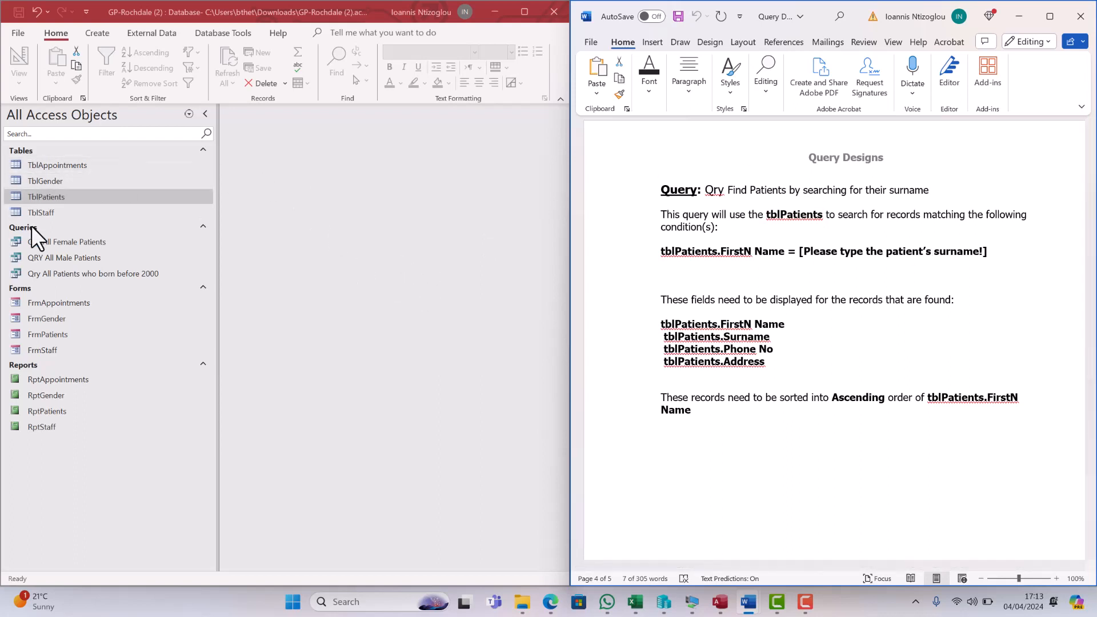
double_click(53, 194)
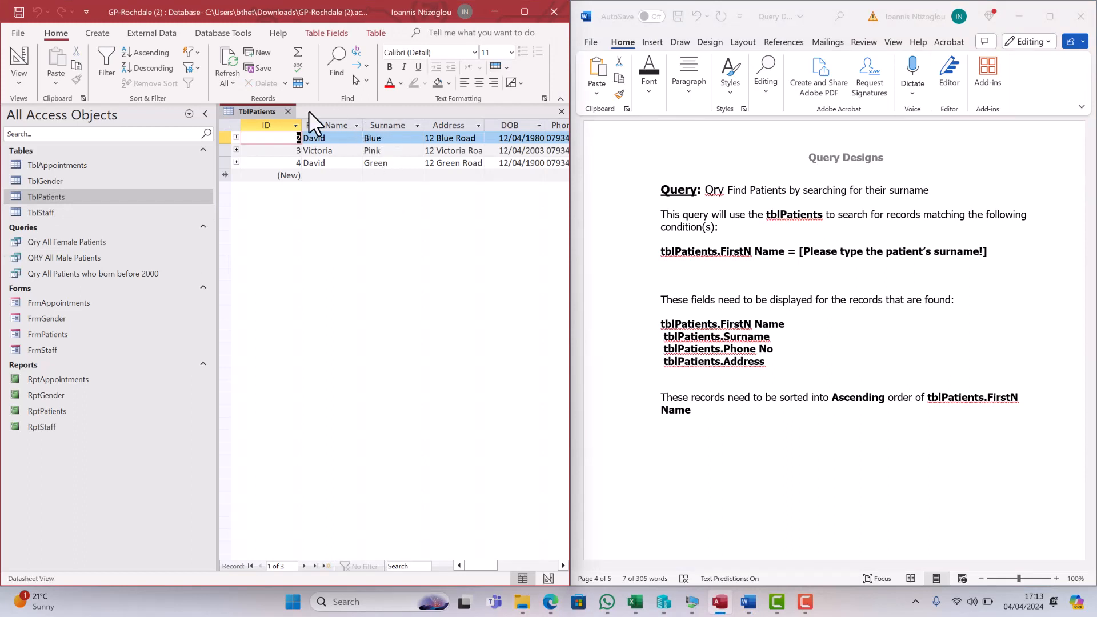
left_click(287, 111)
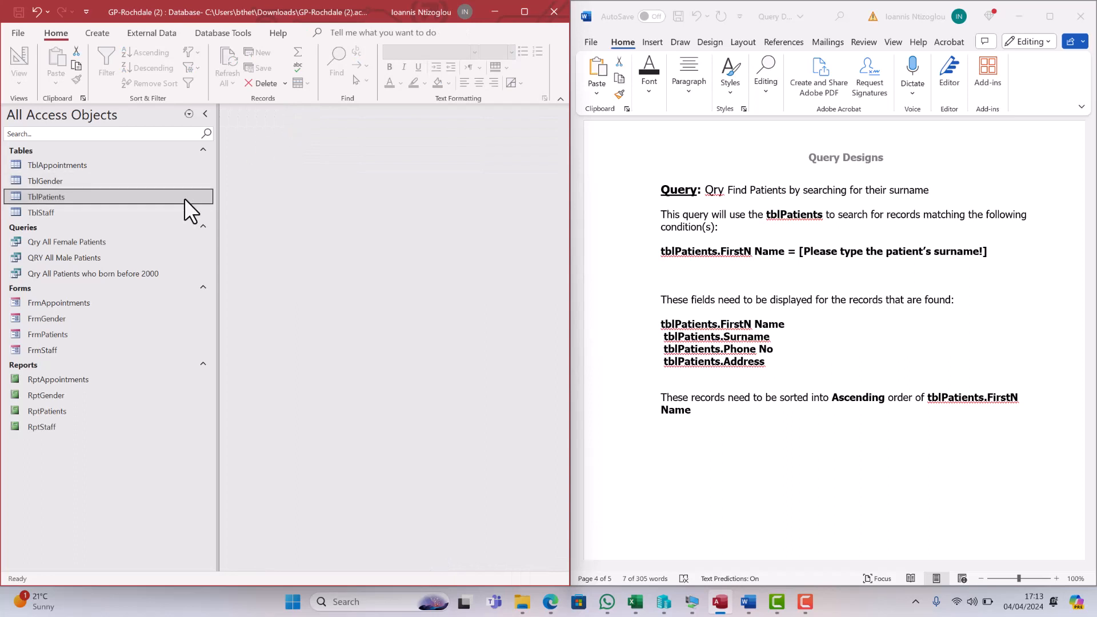
Create a new query in Design View with TblPatients and enlarge its field list to show all fields
left_click(98, 33)
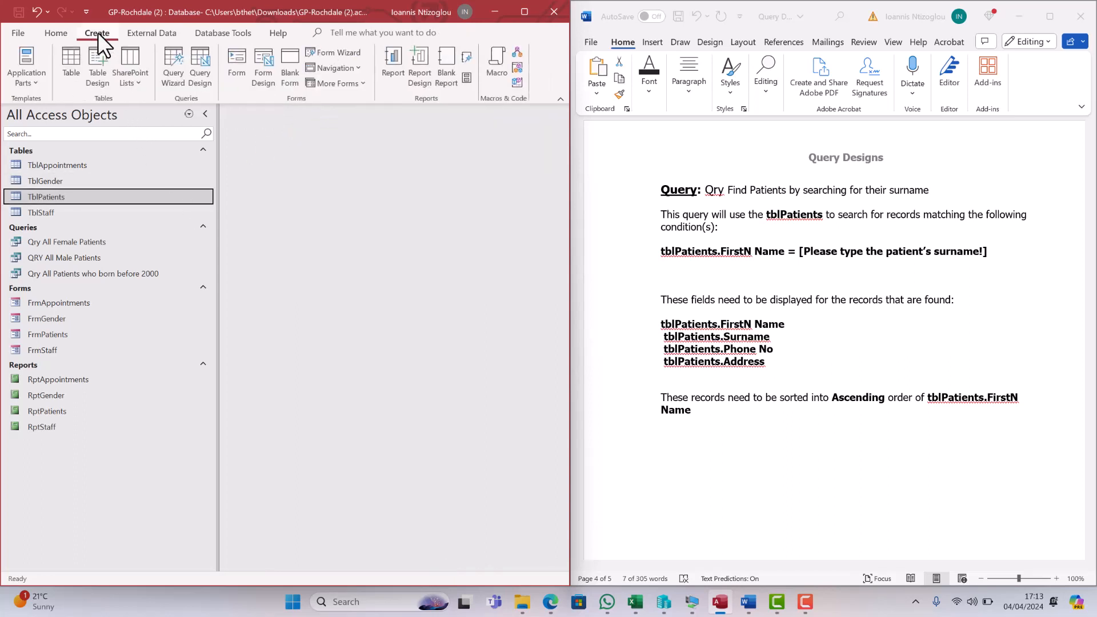
left_click(200, 74)
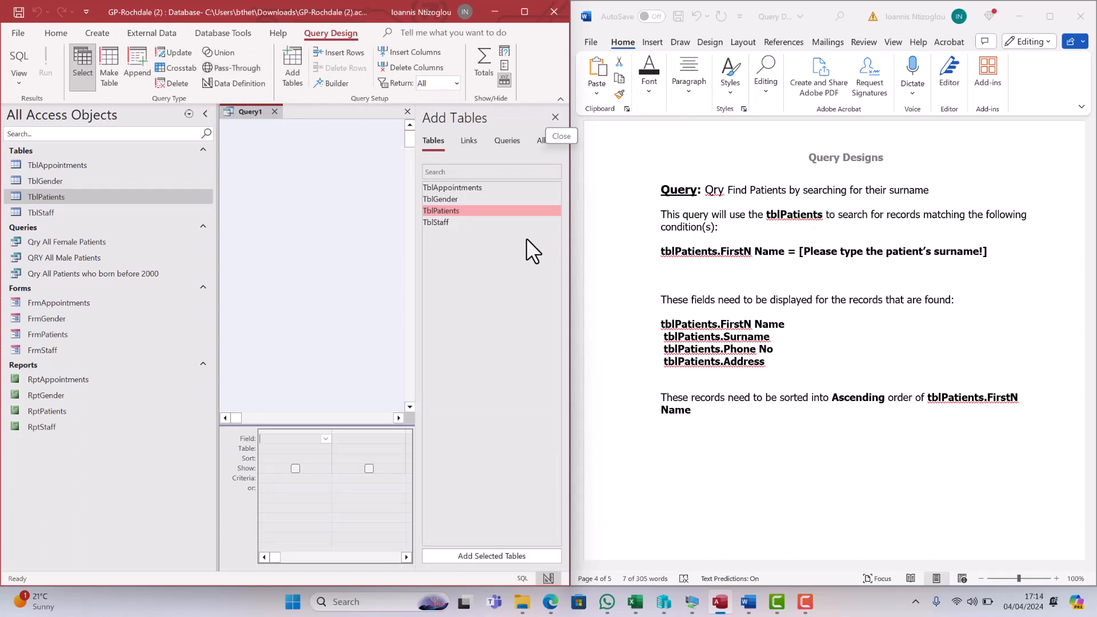
double_click(439, 209)
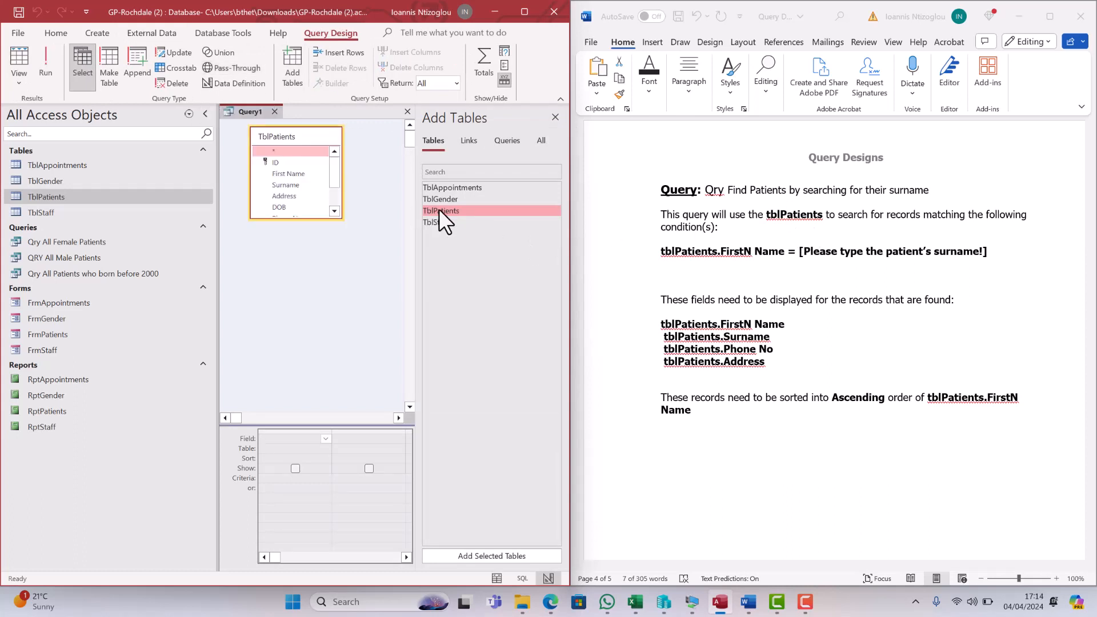
left_click(554, 117)
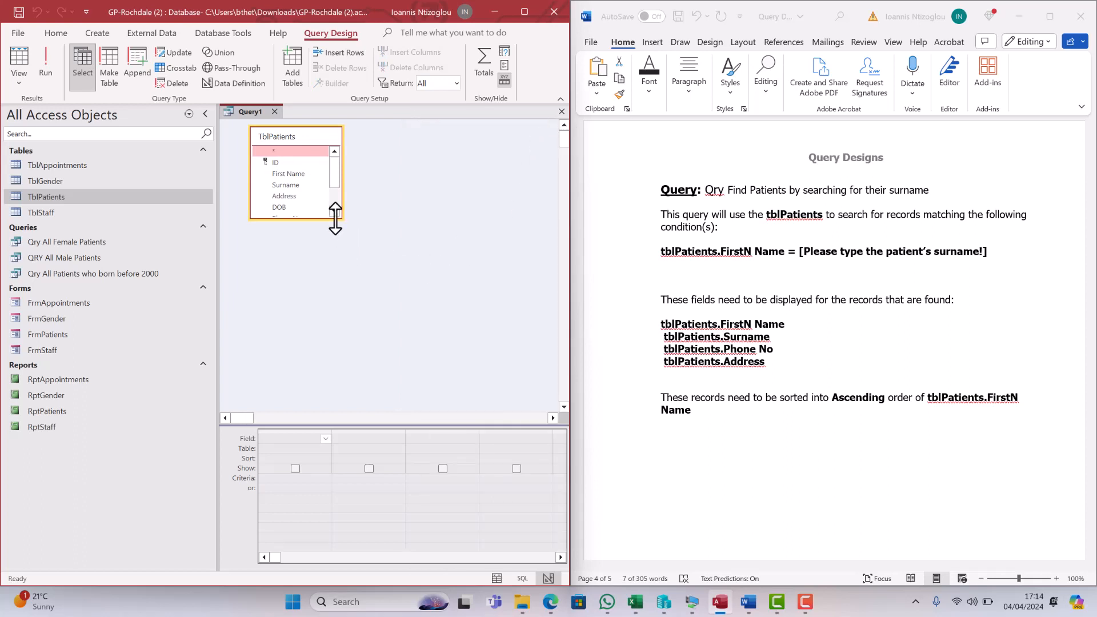
left_click_drag(342, 219, 356, 275)
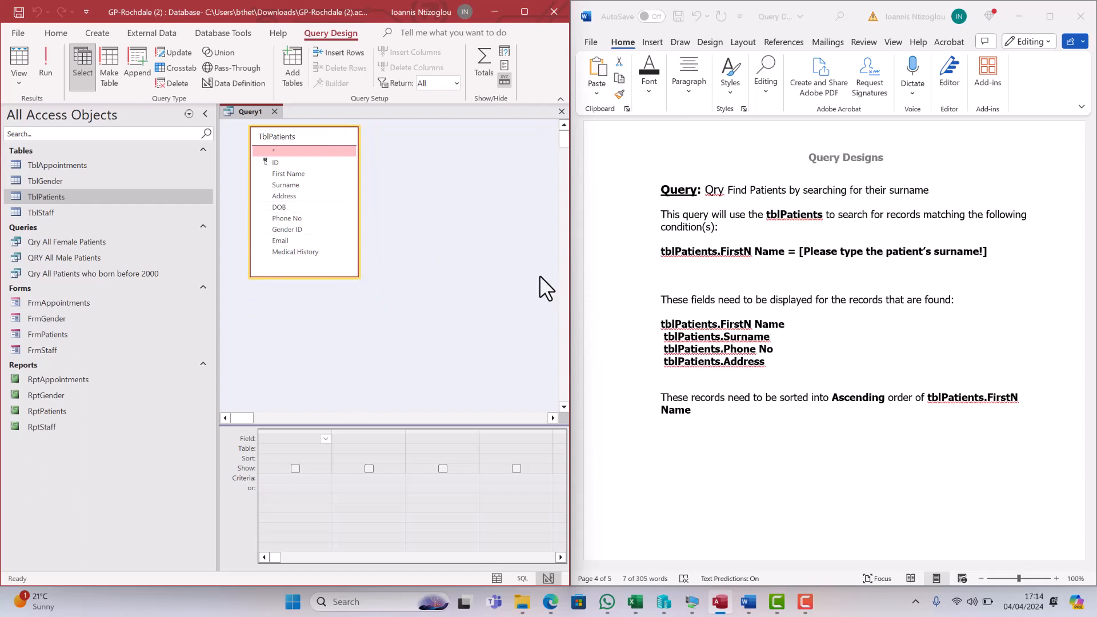
Add the First Name, Surname, Phone No and Address fields from TblPatients to the query
double_click(290, 174)
double_click(286, 182)
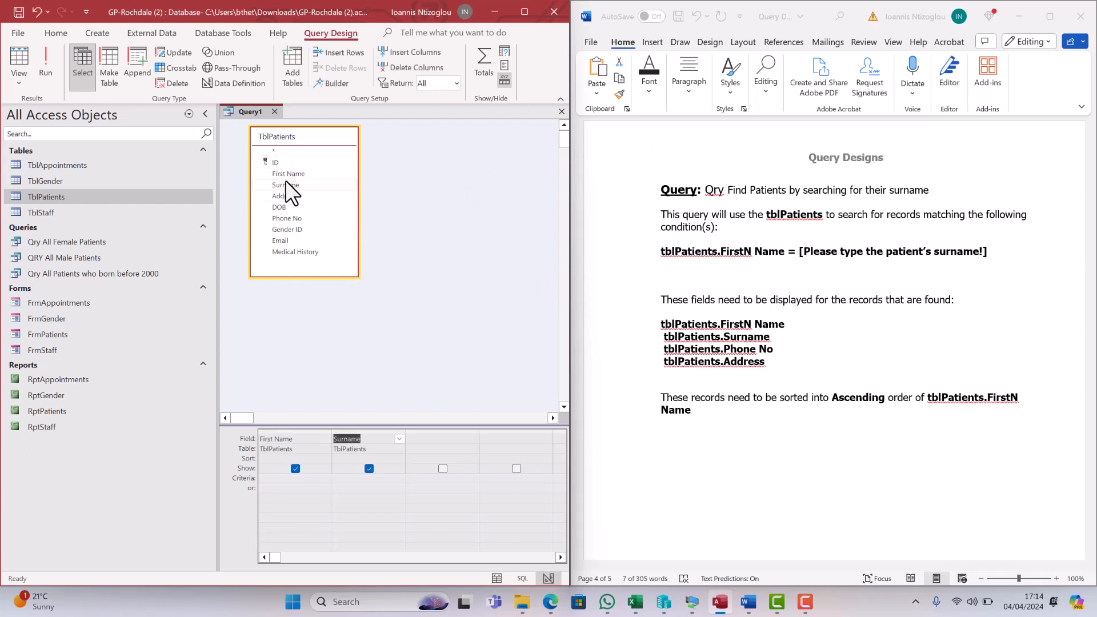
double_click(288, 217)
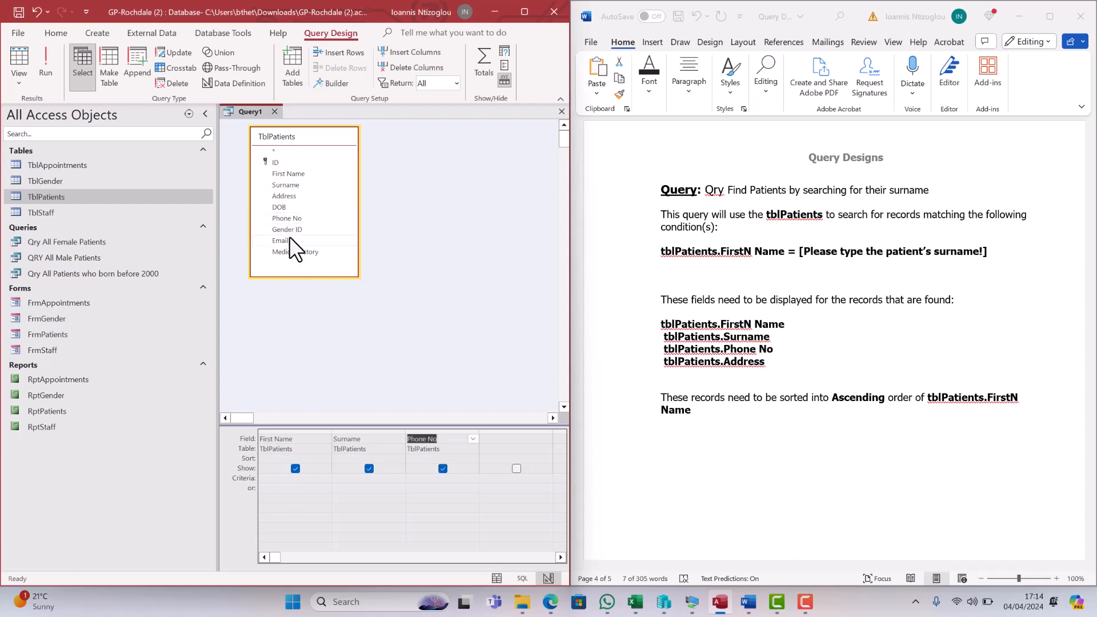
double_click(289, 195)
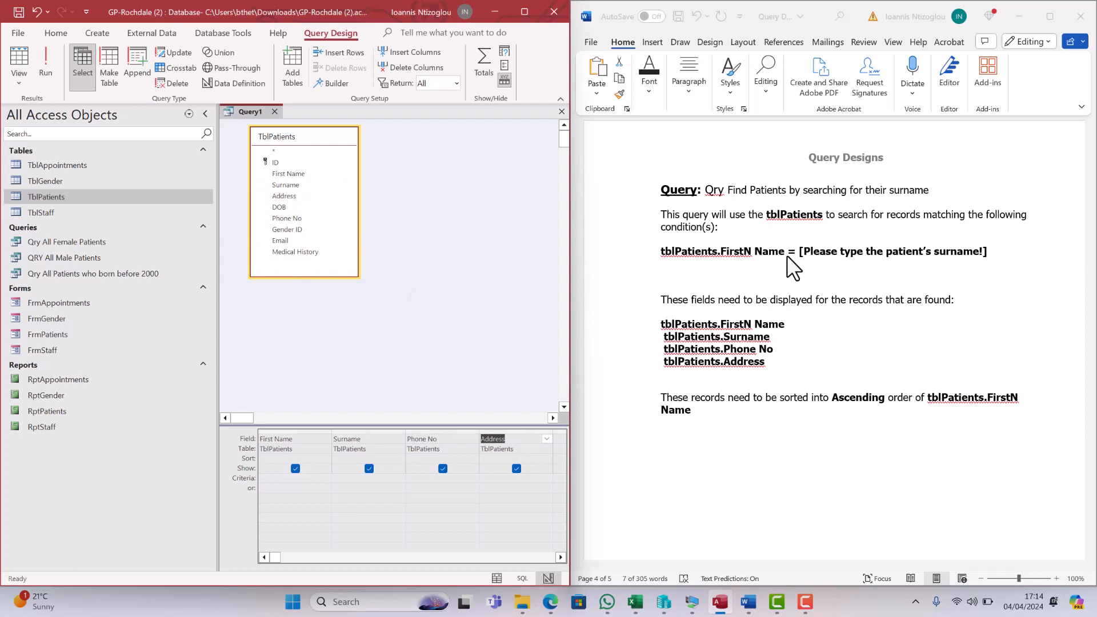
In the Word query design, change the field in the search condition to tblPatients.Surname
left_click(839, 252)
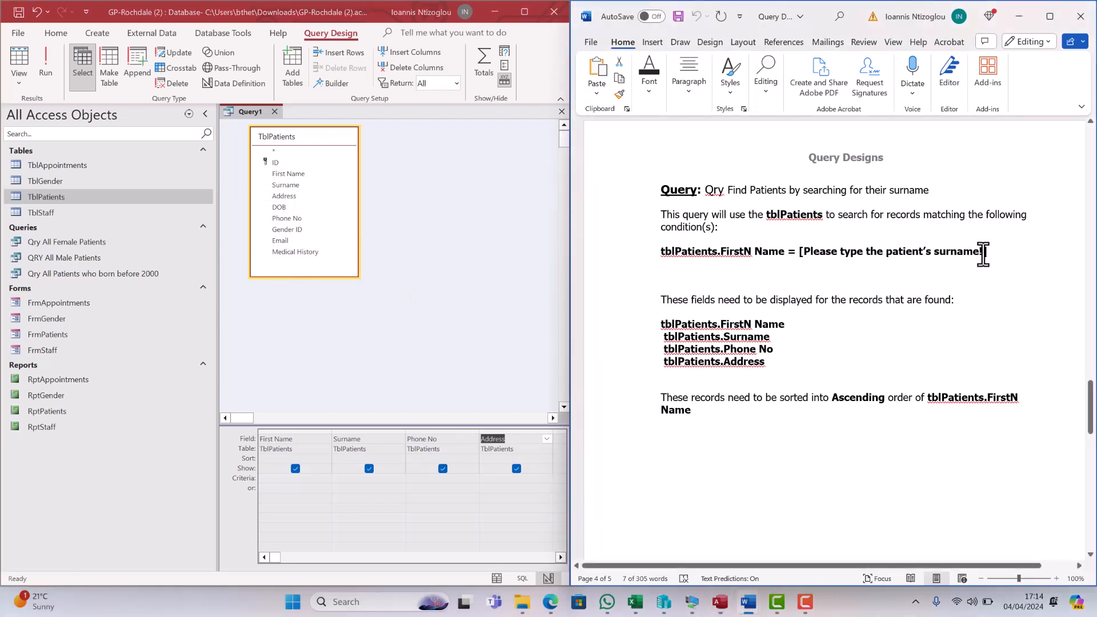
left_click_drag(984, 252, 799, 254)
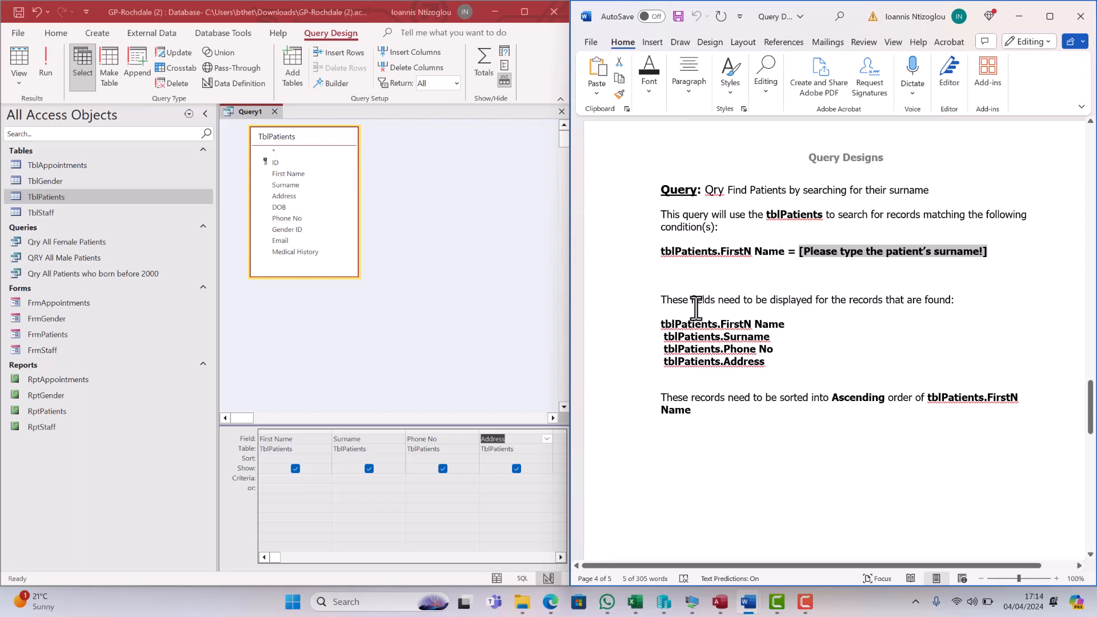
left_click(990, 252)
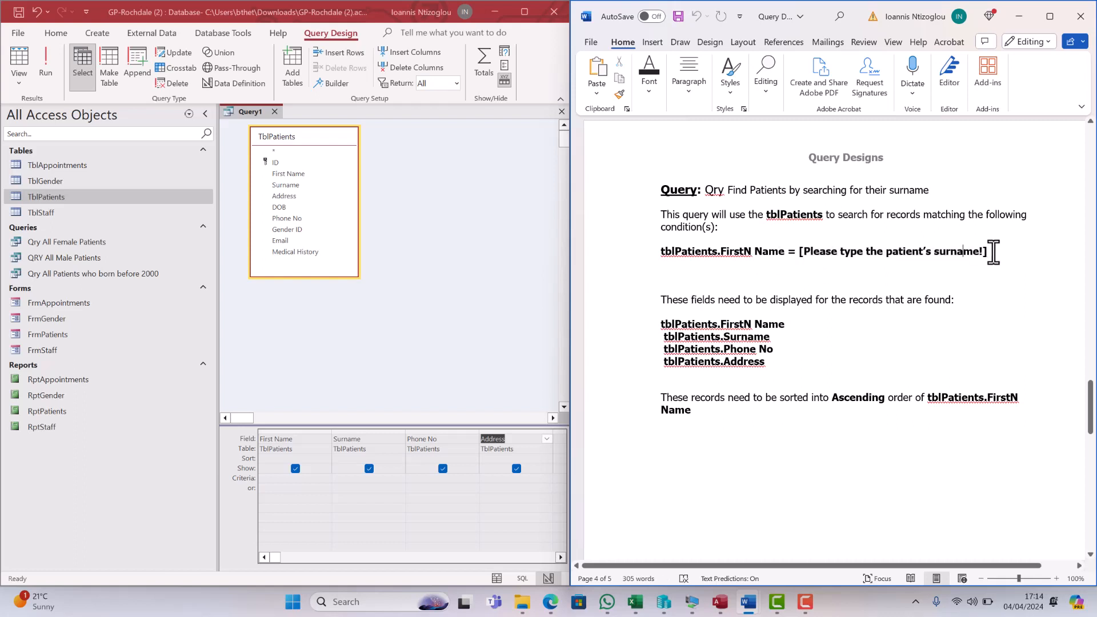
left_click(788, 253, "shift")
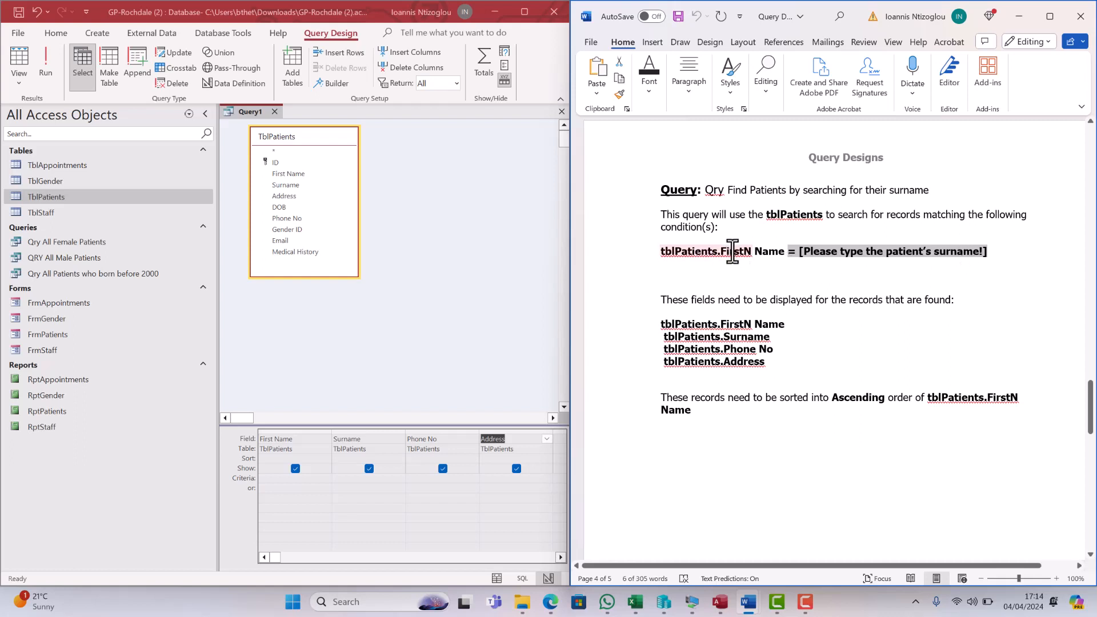
left_click(753, 252)
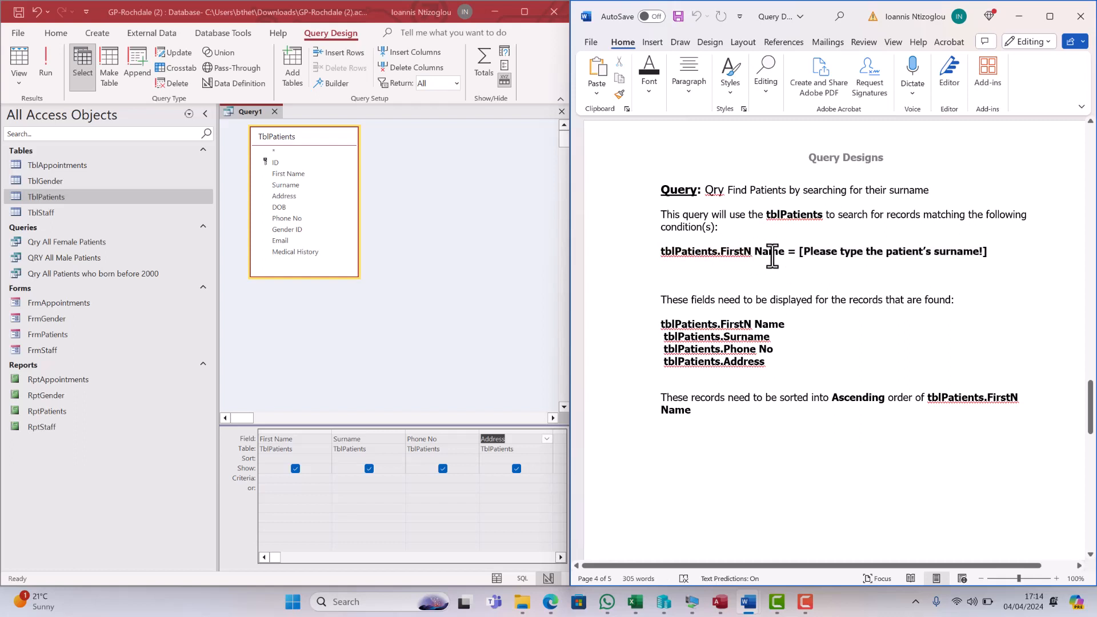
left_click_drag(784, 253, 727, 252)
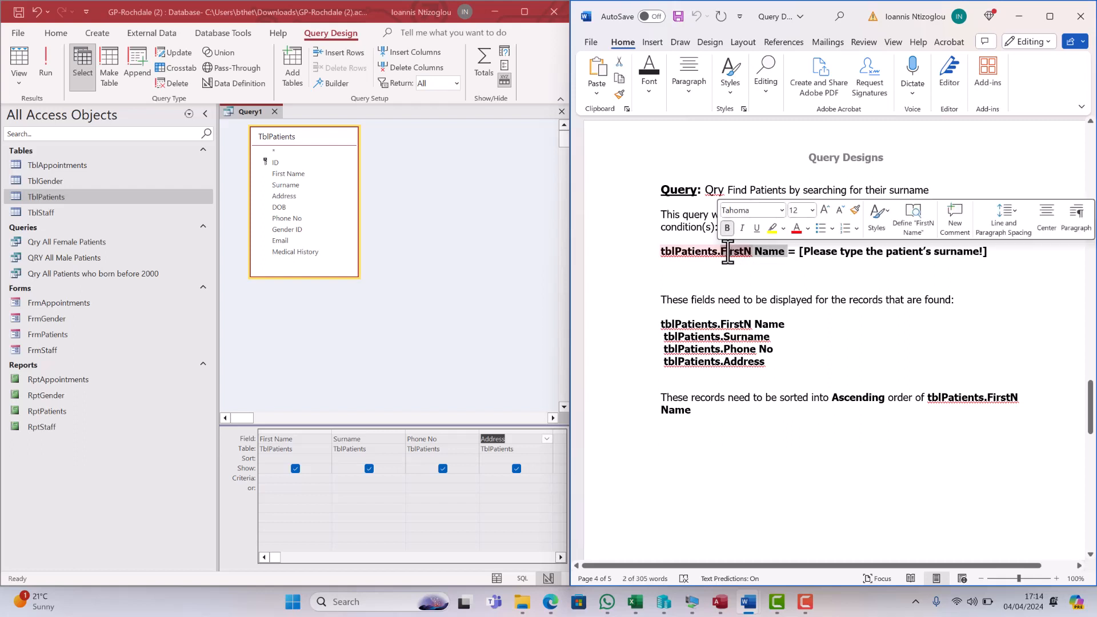
type("Surname")
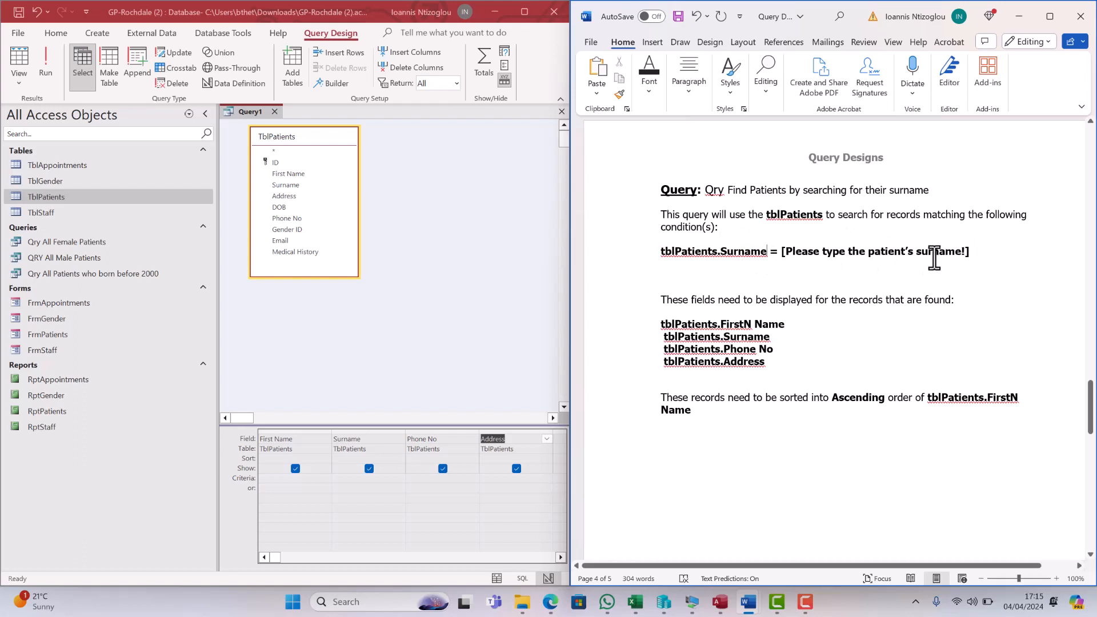
Copy the condition = [Please type the patient's surname!] into the query's Surname criteria, keep Surname shown, and widen its column
double_click(767, 258)
left_click(711, 246)
left_click_drag(964, 257, 770, 255)
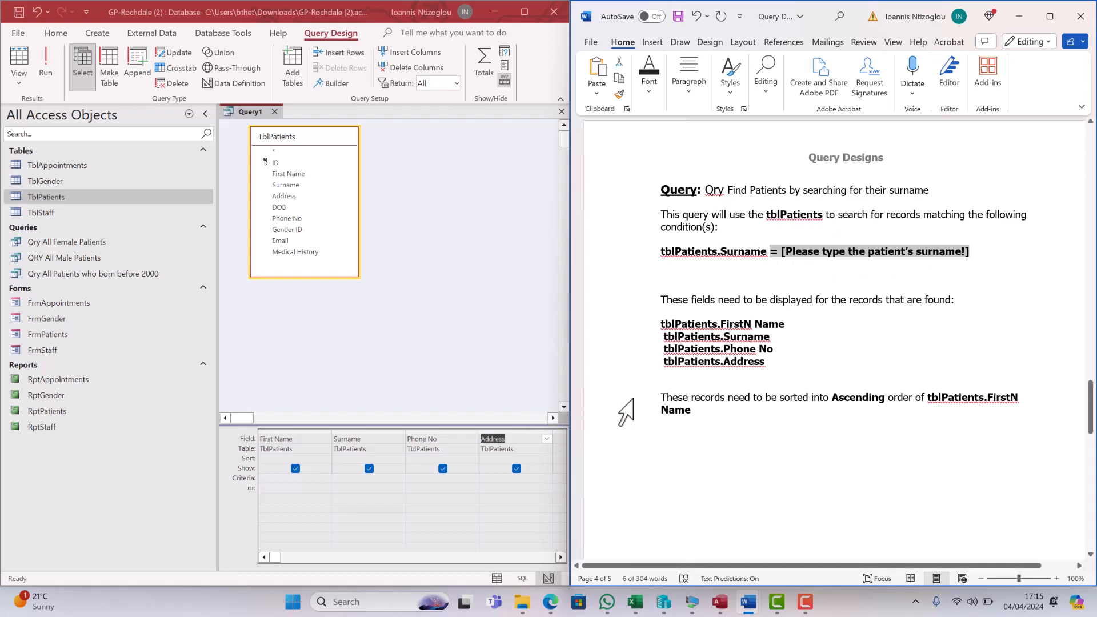
left_click(341, 469)
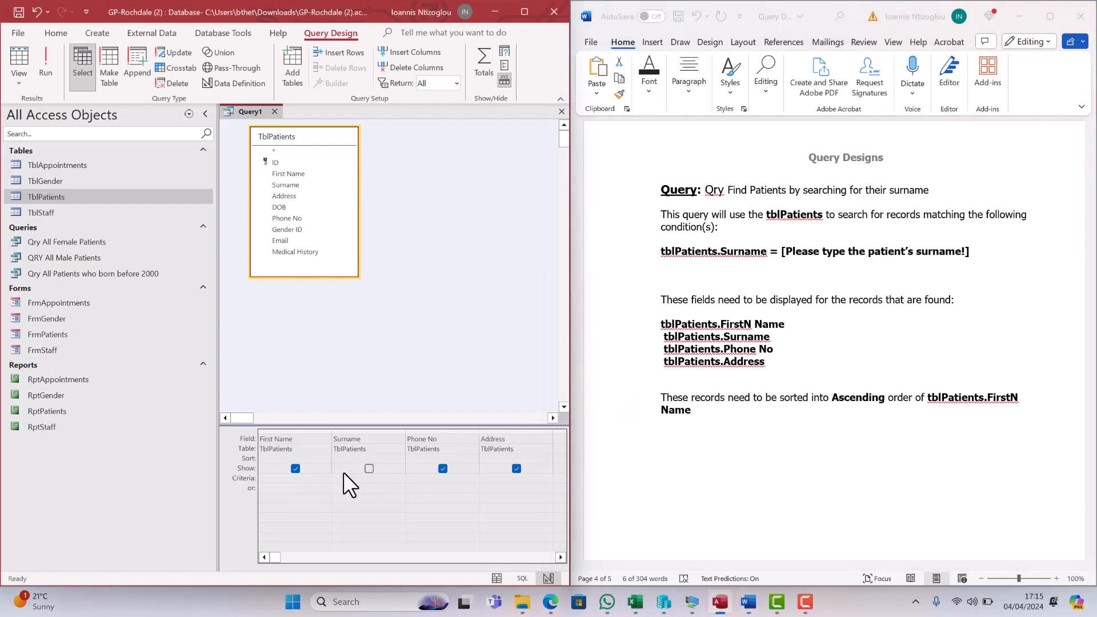
left_click(370, 469)
left_click(359, 477)
double_click(405, 431)
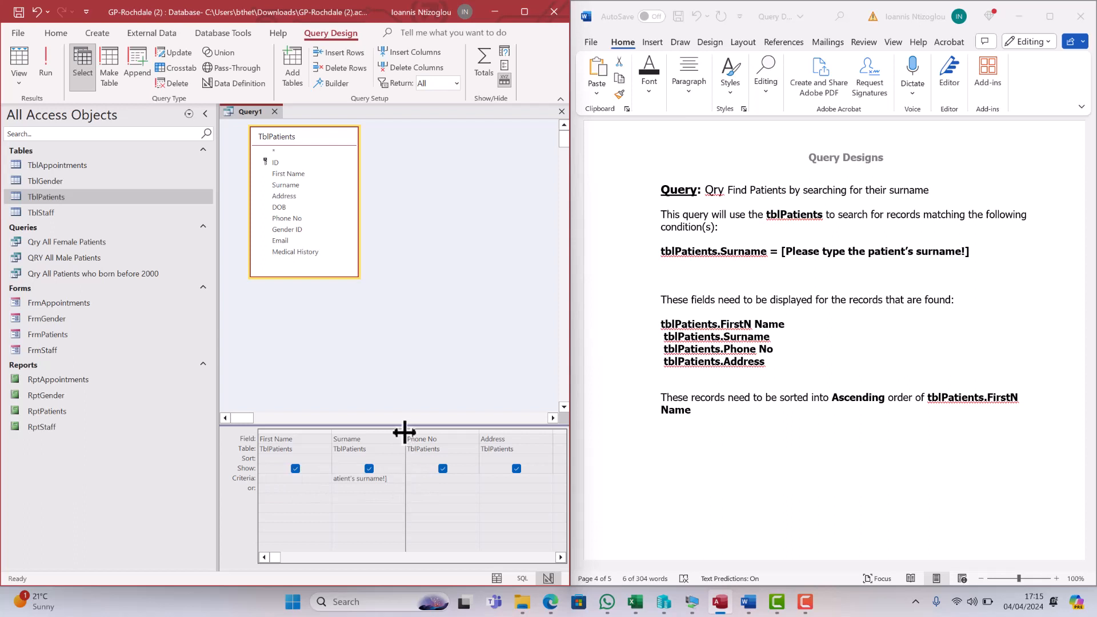
left_click_drag(405, 431, 474, 432)
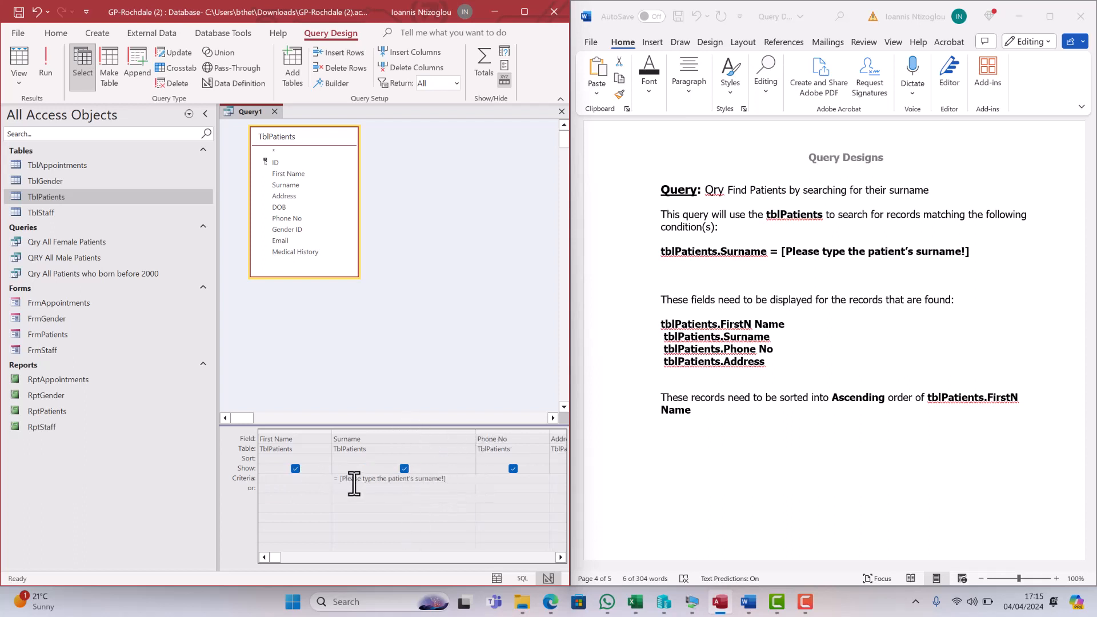
left_click_drag(340, 481, 451, 479)
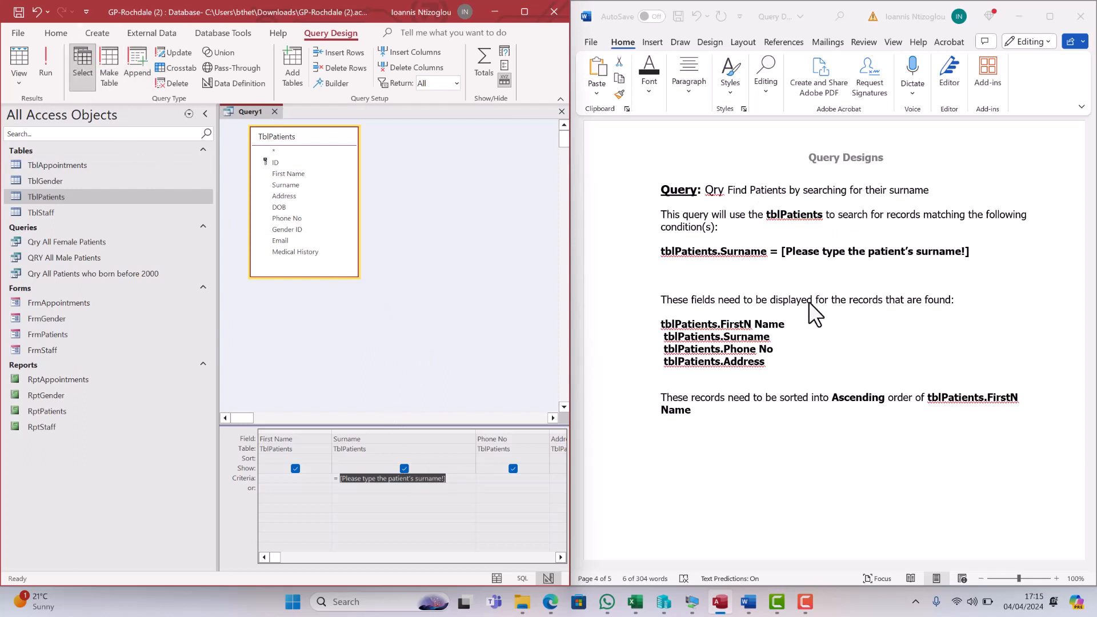
left_click(723, 410)
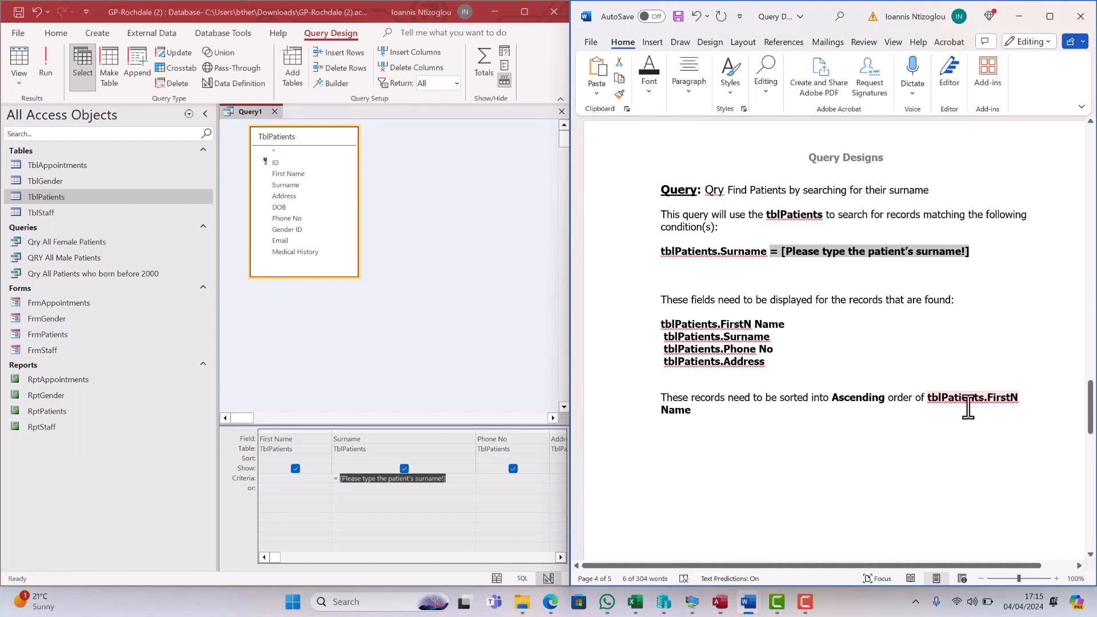
left_click(295, 458)
left_click(324, 458)
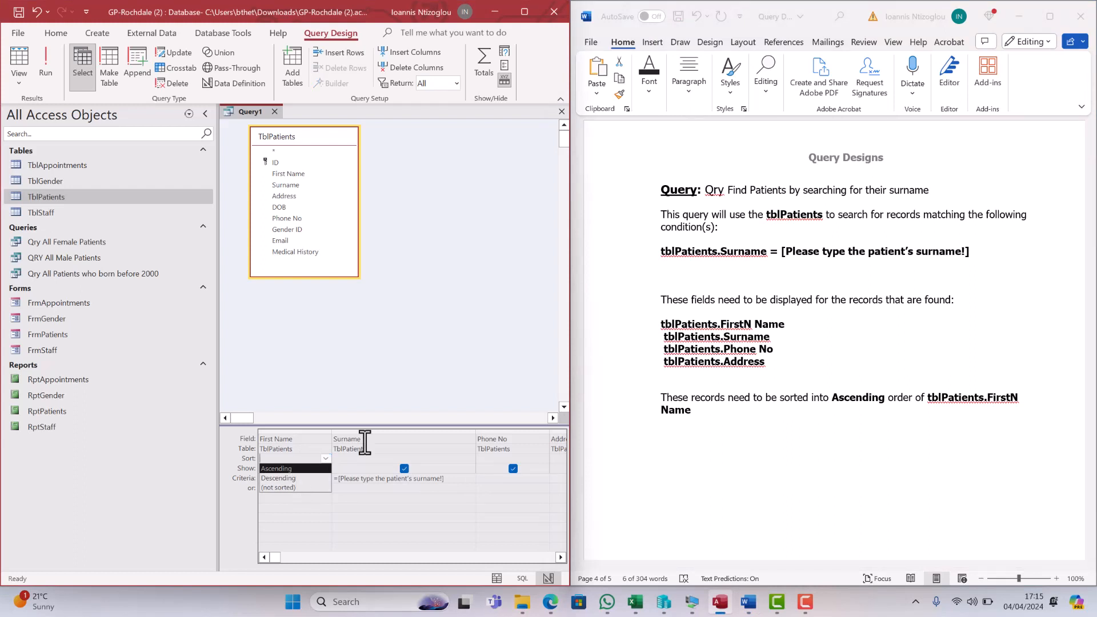
In the Word query design, change the sort field to tblPatients.Surname
left_click(877, 407)
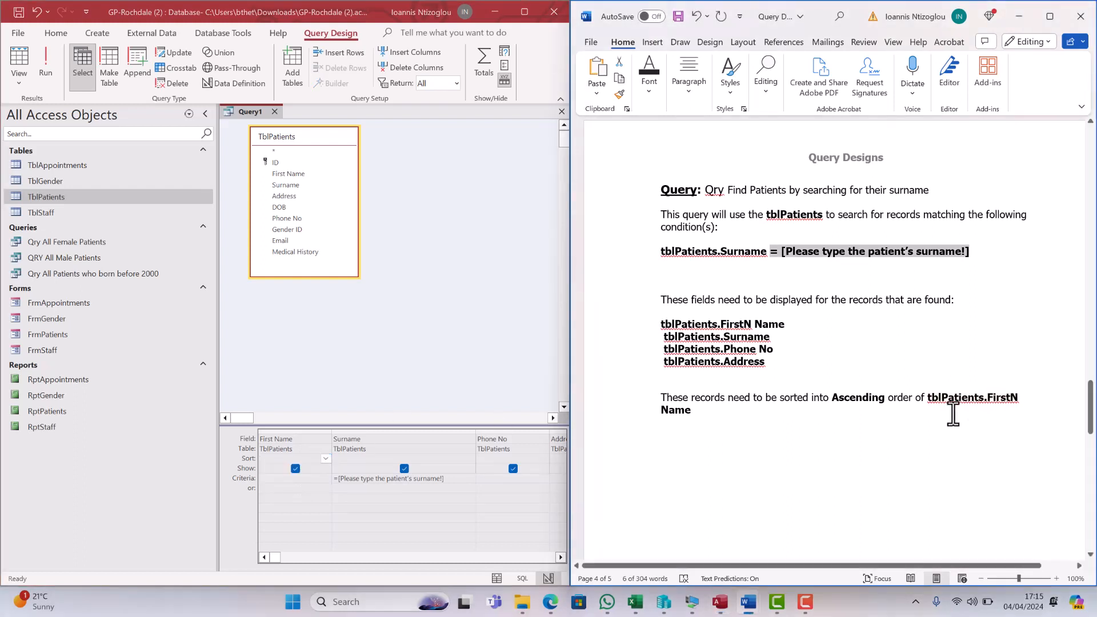
left_click_drag(936, 413, 986, 400)
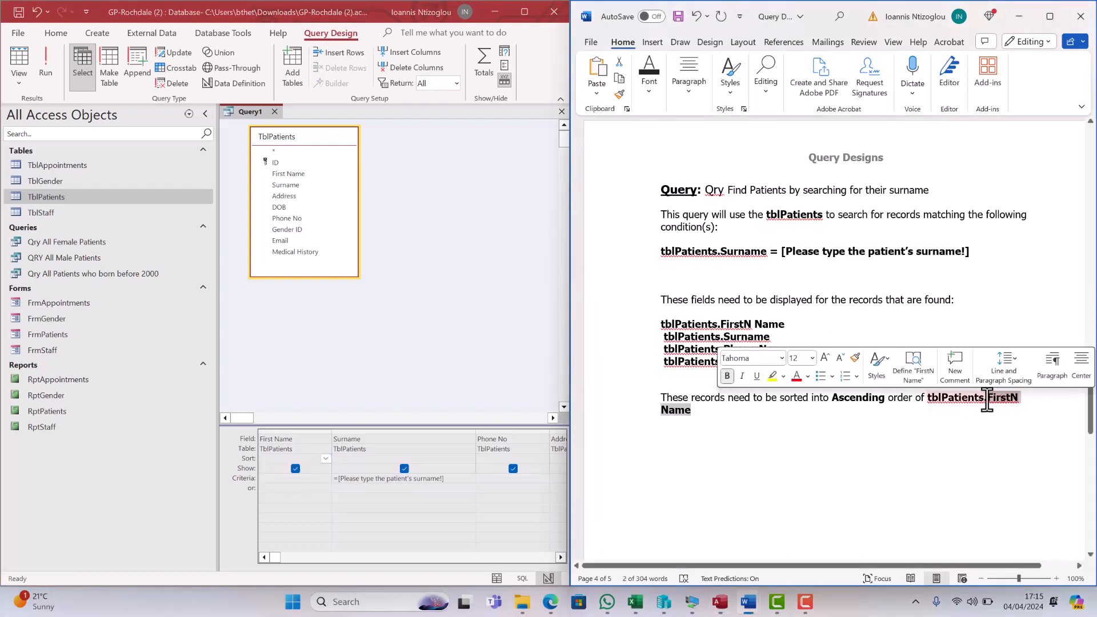
type("Surname")
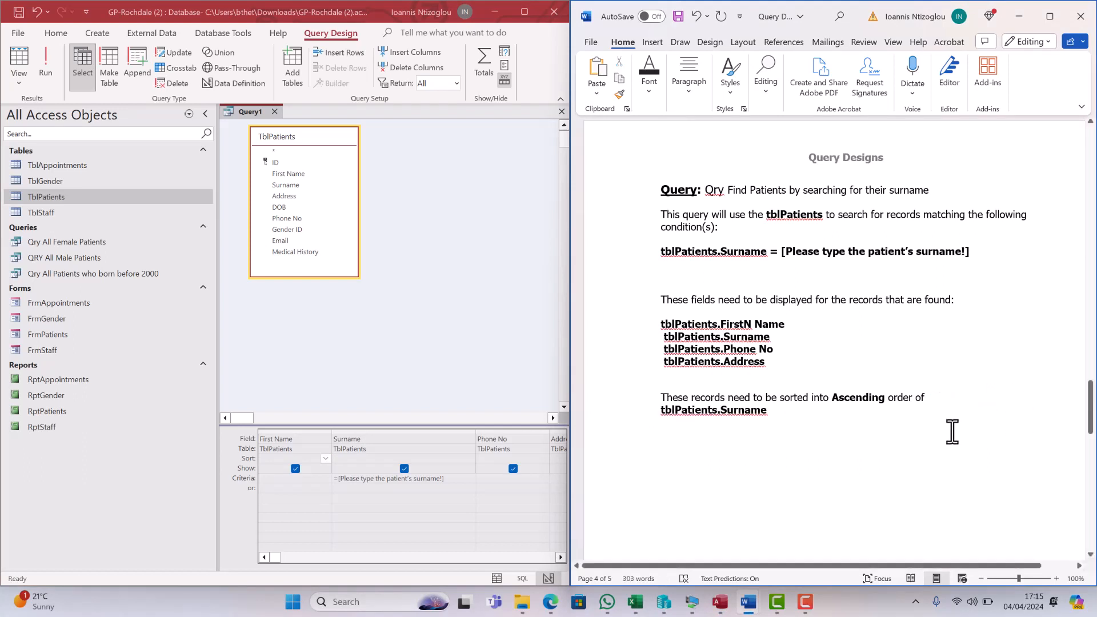
Sort the query by Surname in ascending order and return to the Word query design
left_click(374, 457)
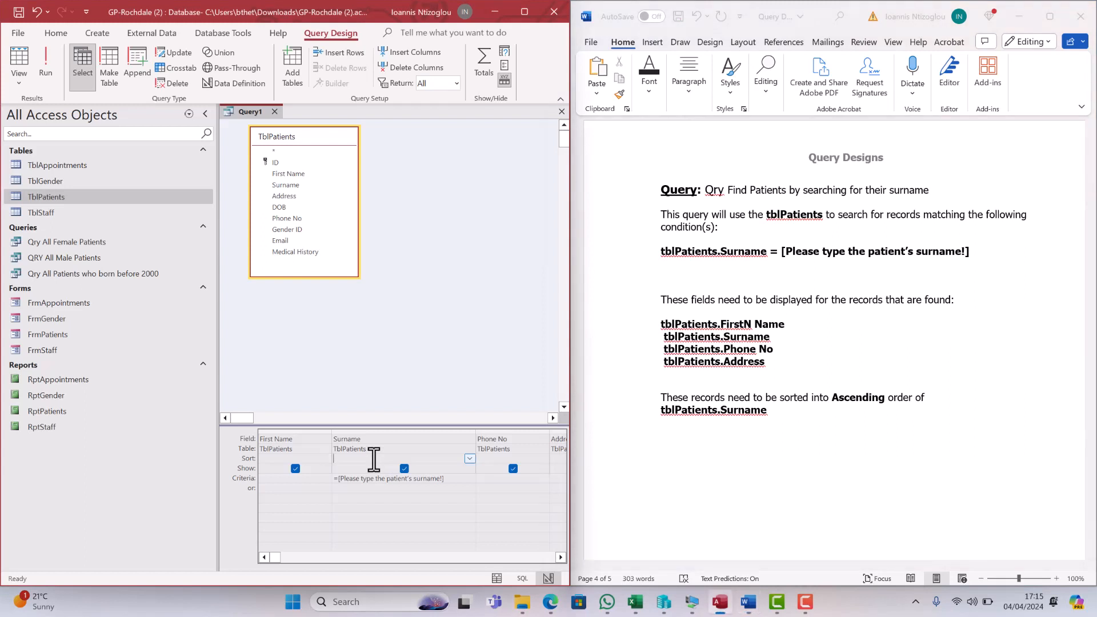
left_click(469, 459)
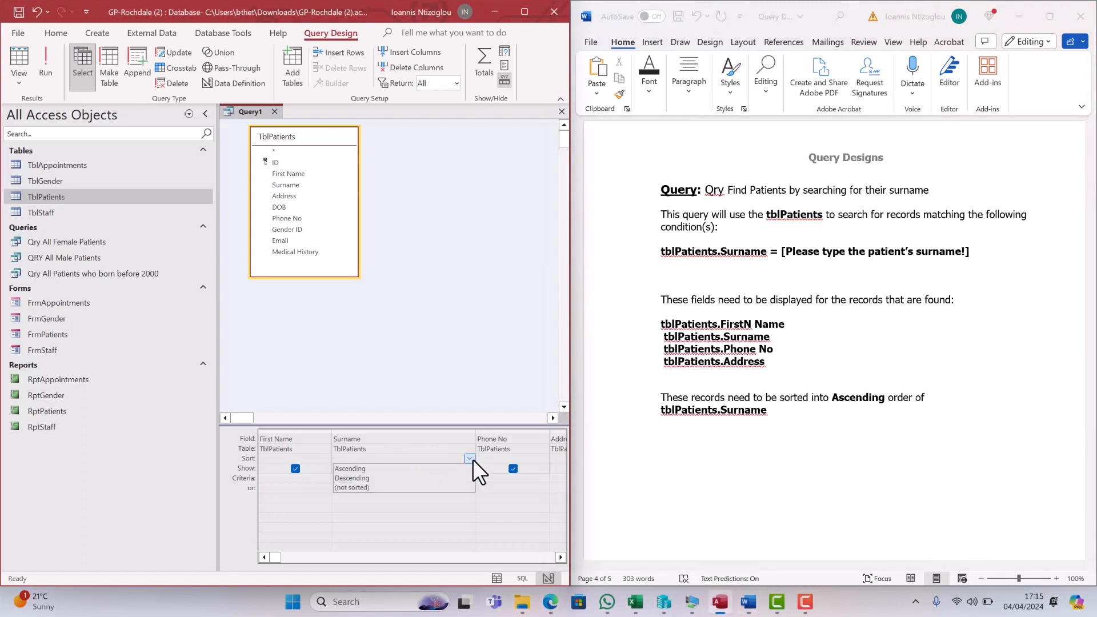
left_click(421, 470)
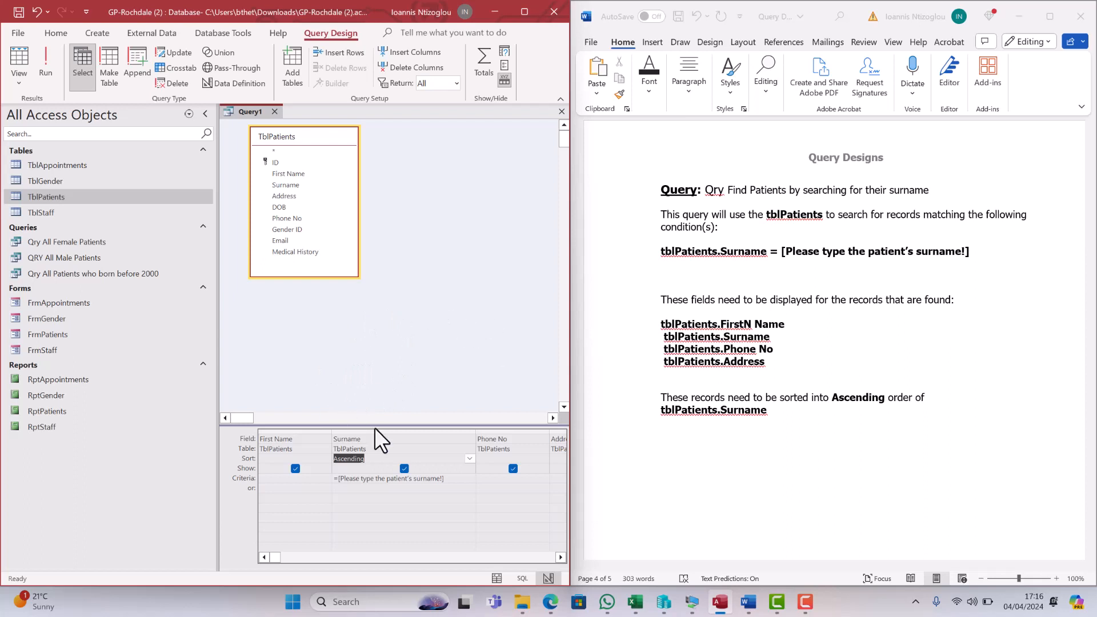
left_click(824, 396)
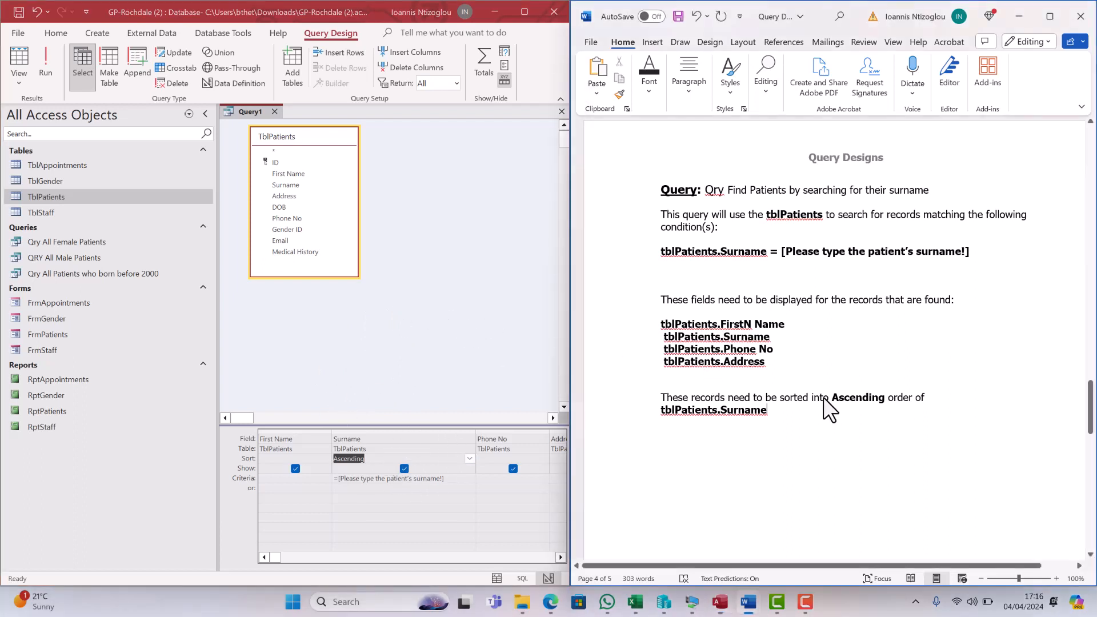
Copy the query title from the Word design, save the query as Qry Find Patients by searching for their surname, and close it
left_click(403, 317)
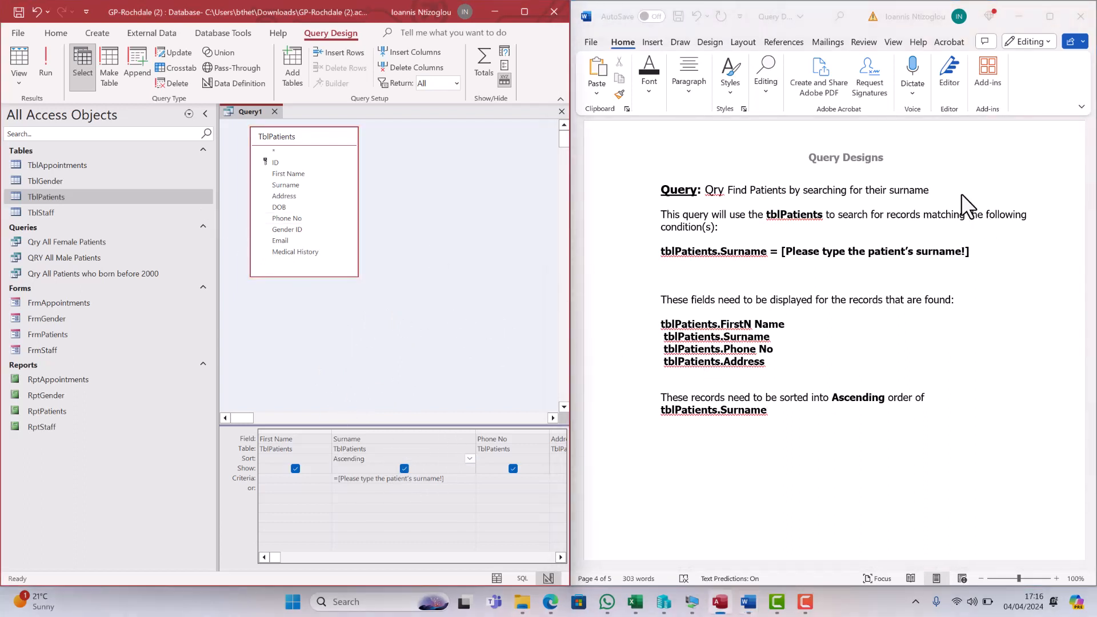
left_click_drag(937, 190, 705, 187)
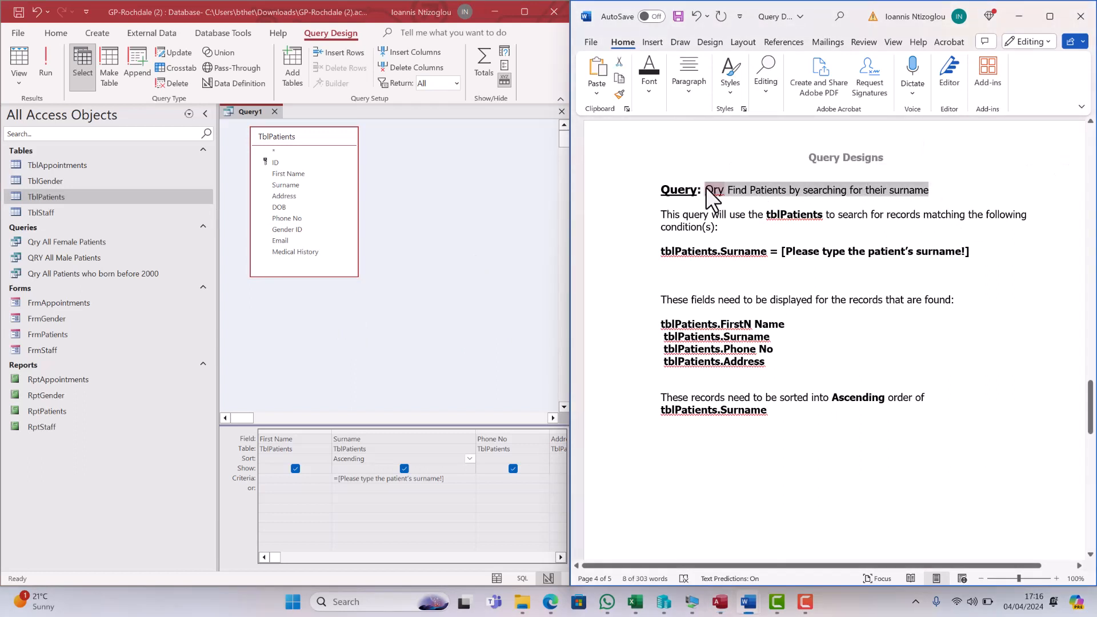
right_click(705, 187)
left_click(769, 252)
left_click(12, 12)
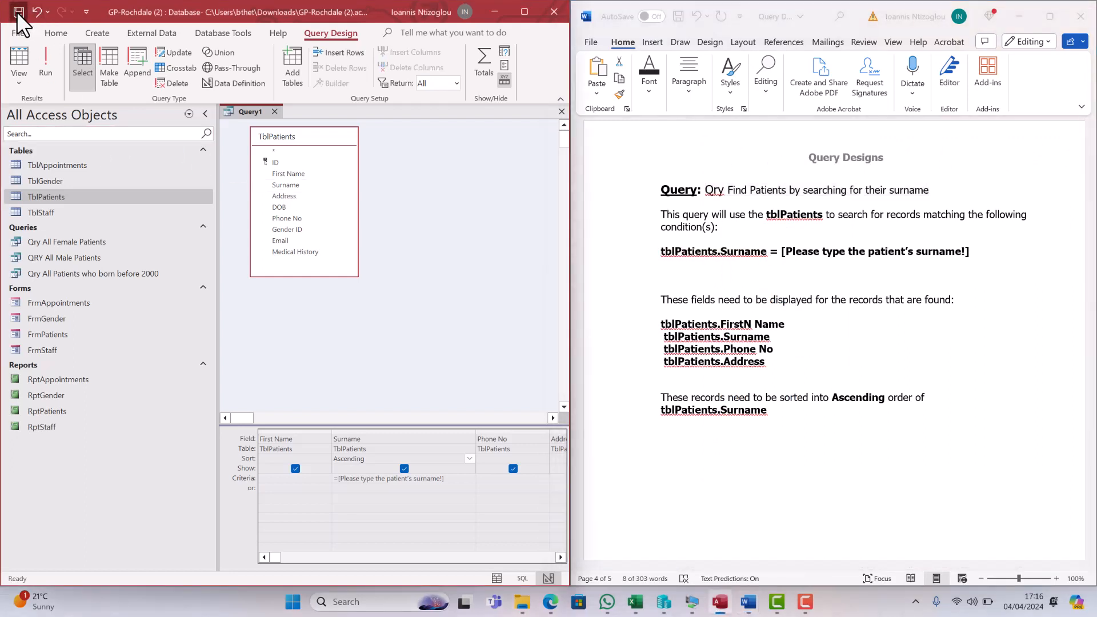
left_click(18, 12)
key("ctrl+v")
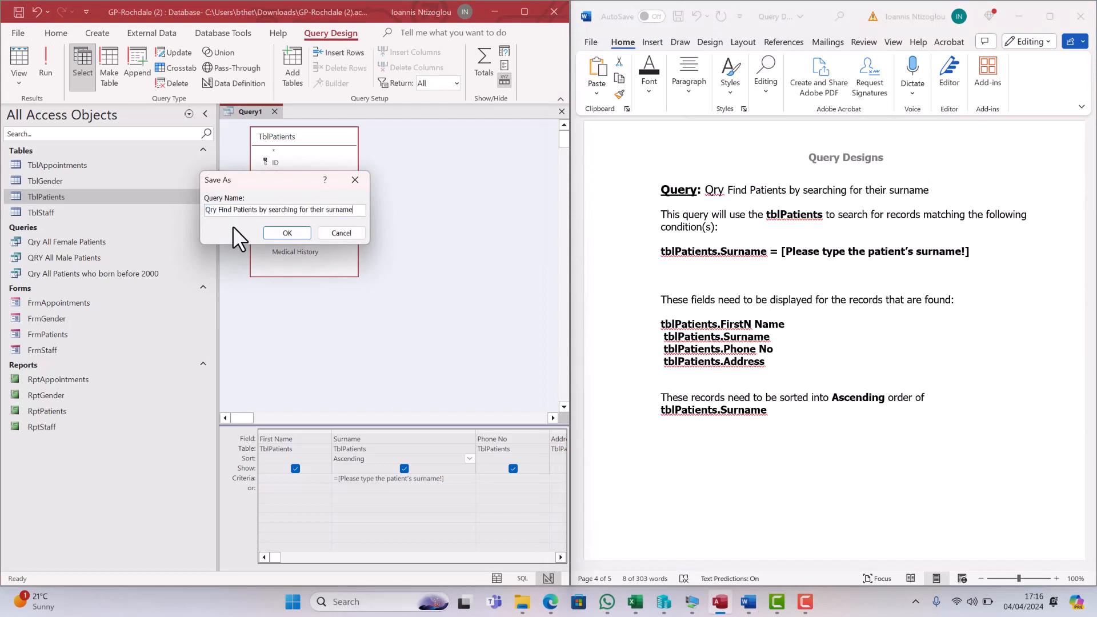
left_click(292, 226)
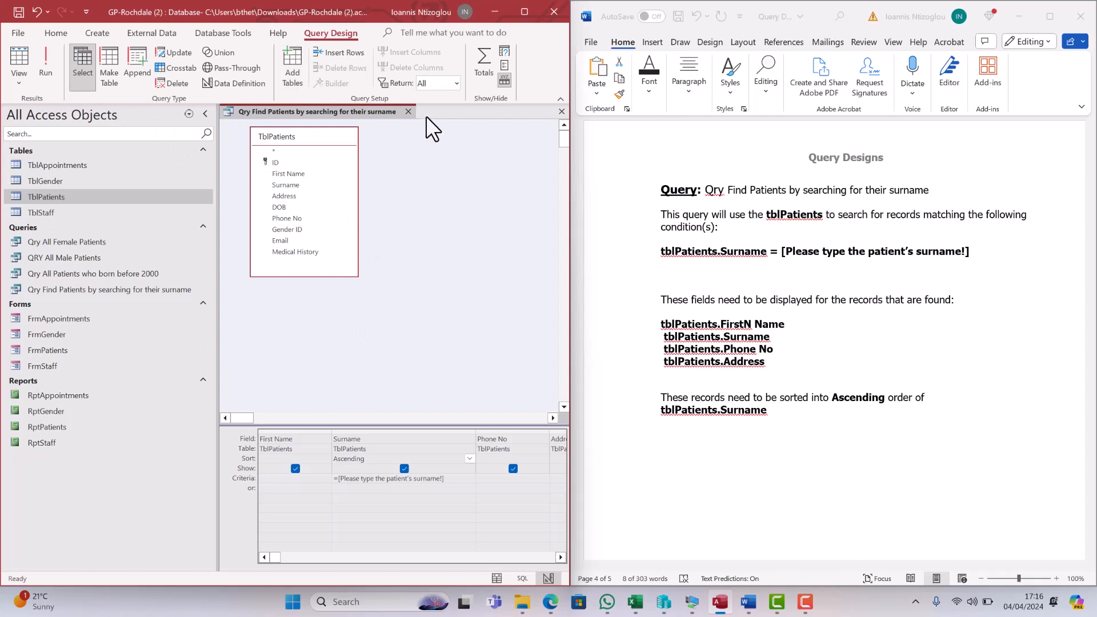
left_click(408, 112)
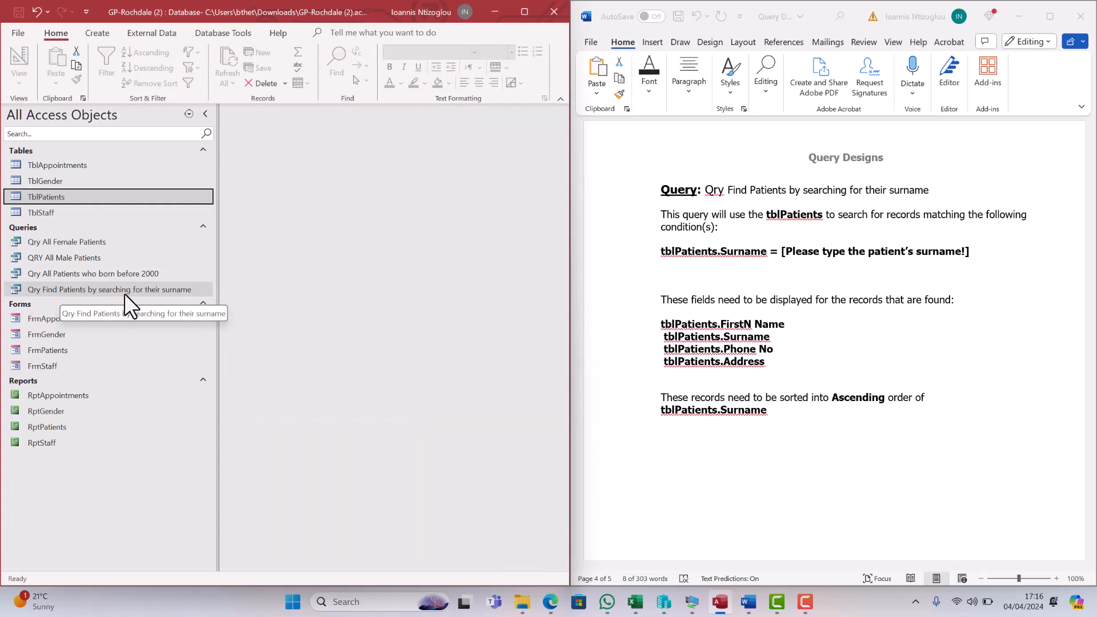
Try to run the saved query Qry Find Patients by searching for their surname, dismissing any message
double_click(173, 290)
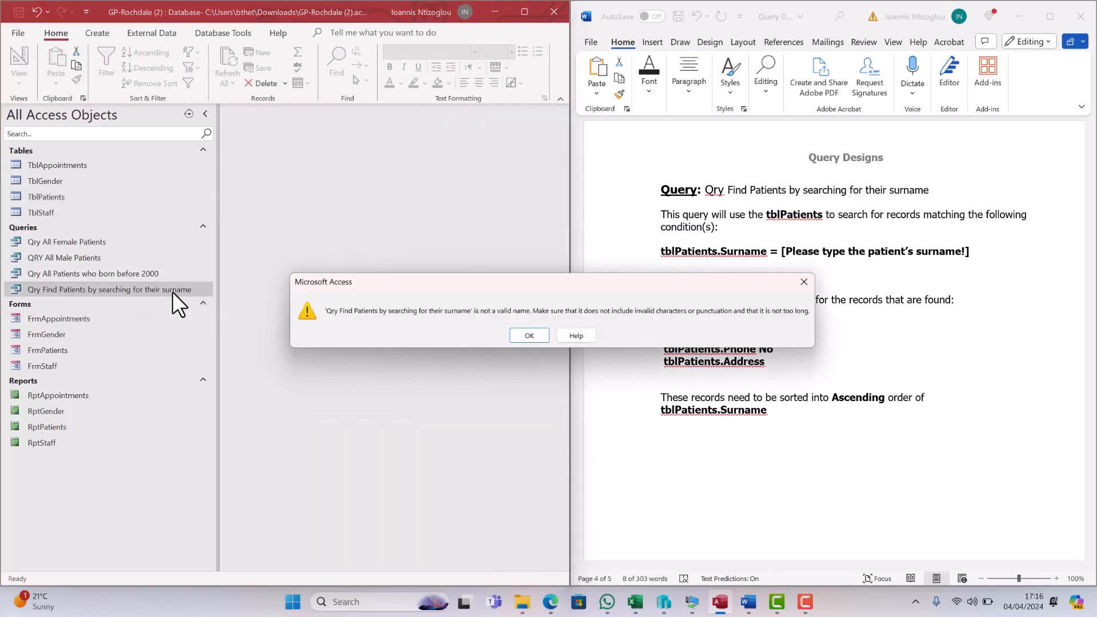
left_click_drag(490, 280, 346, 247)
left_click(387, 301)
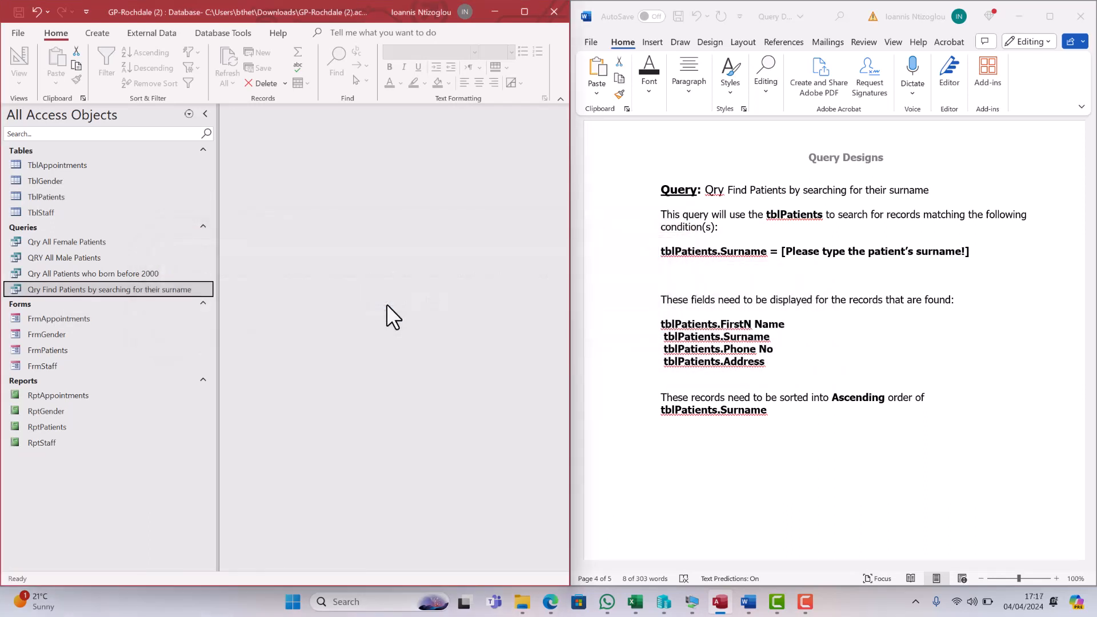
double_click(148, 289)
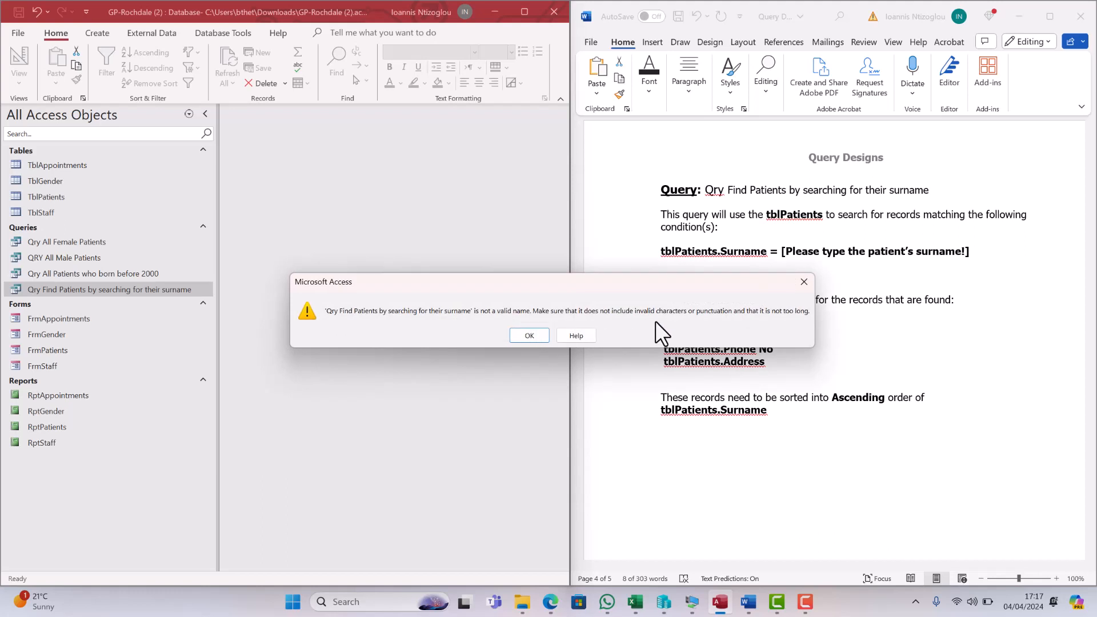
left_click(521, 336)
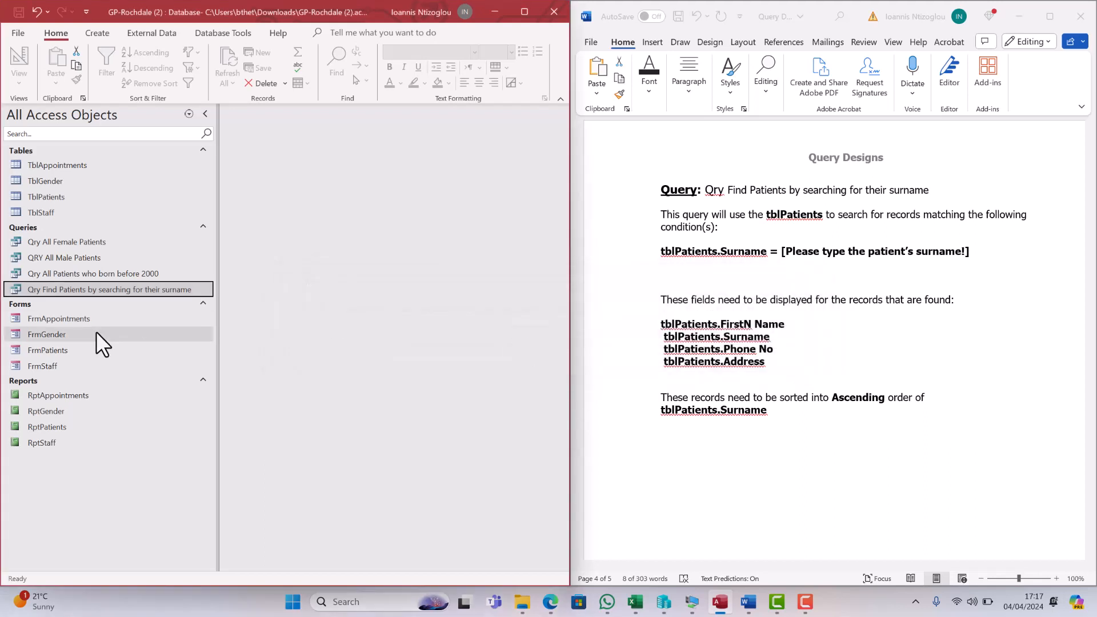
Change the query's Surname criteria to [Please type the patient surname!], save the design, and try running the query
right_click(58, 287)
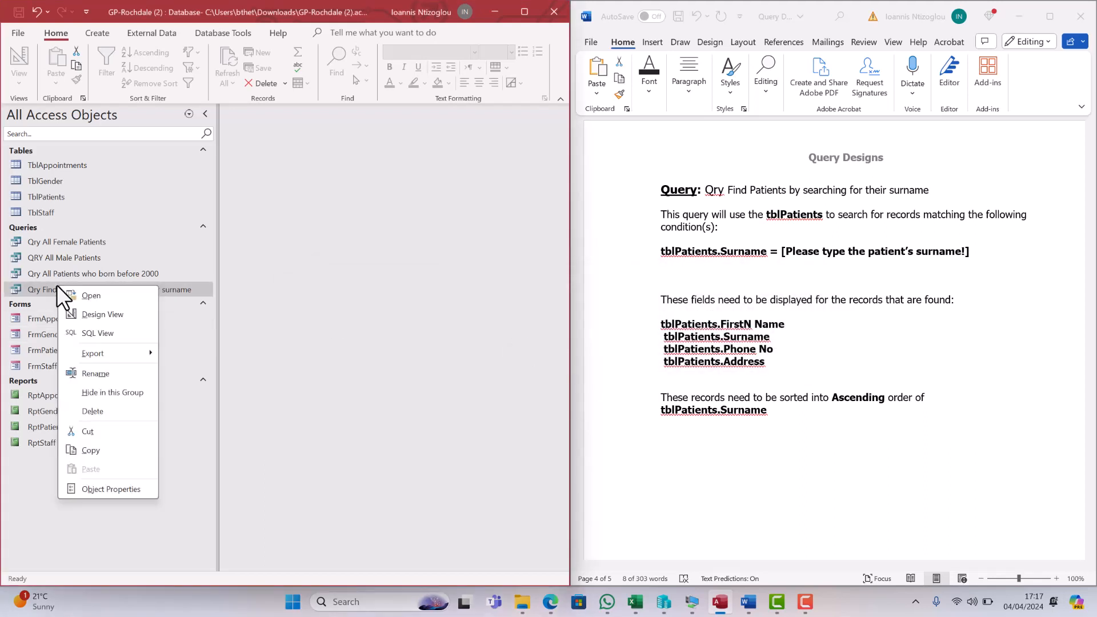
left_click(87, 313)
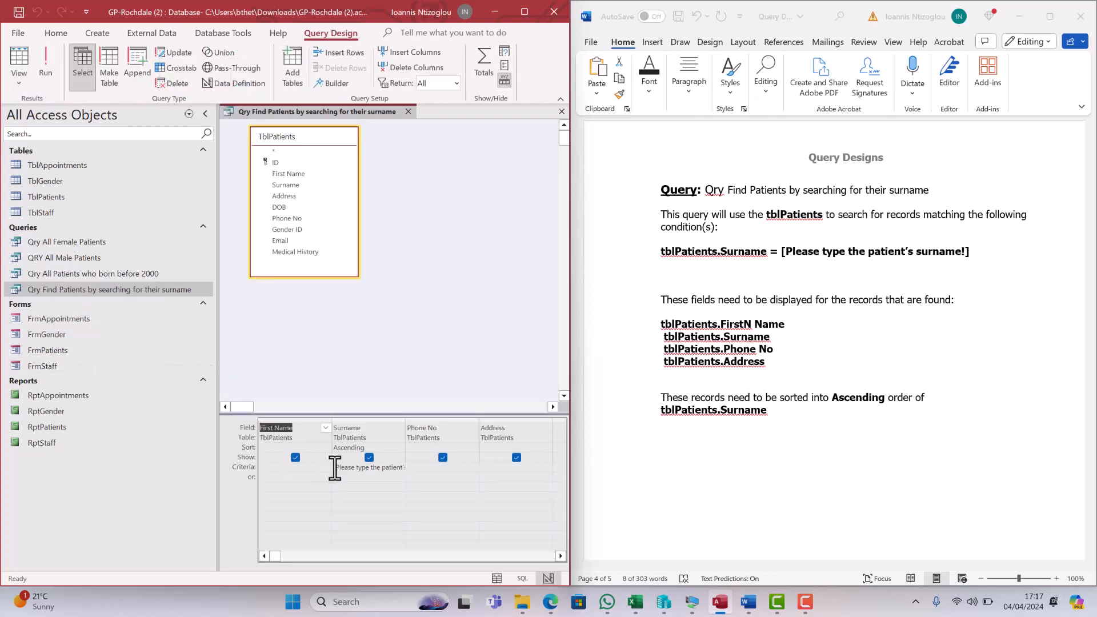
left_click_drag(351, 468, 417, 470)
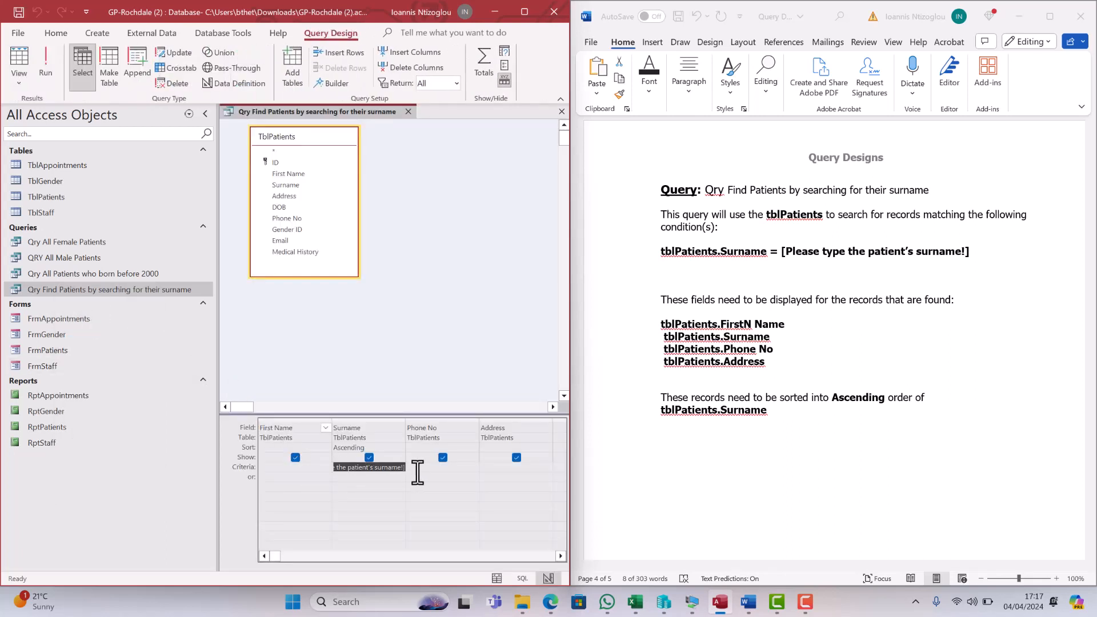
left_click(379, 467)
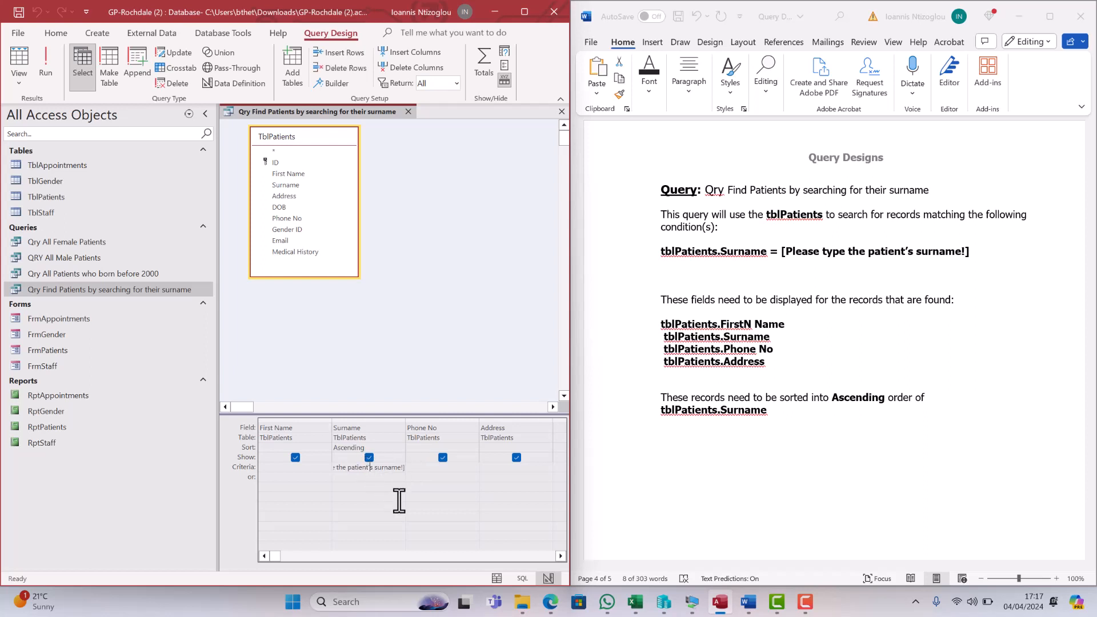
key("BackSpace")
key("Delete")
left_click(407, 111)
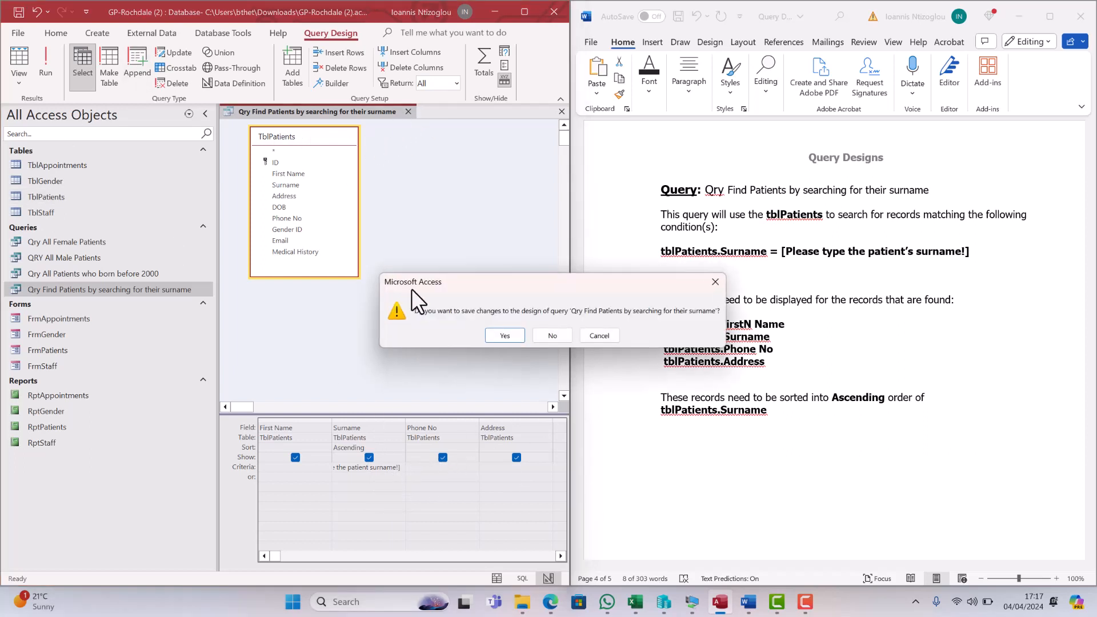
left_click(505, 335)
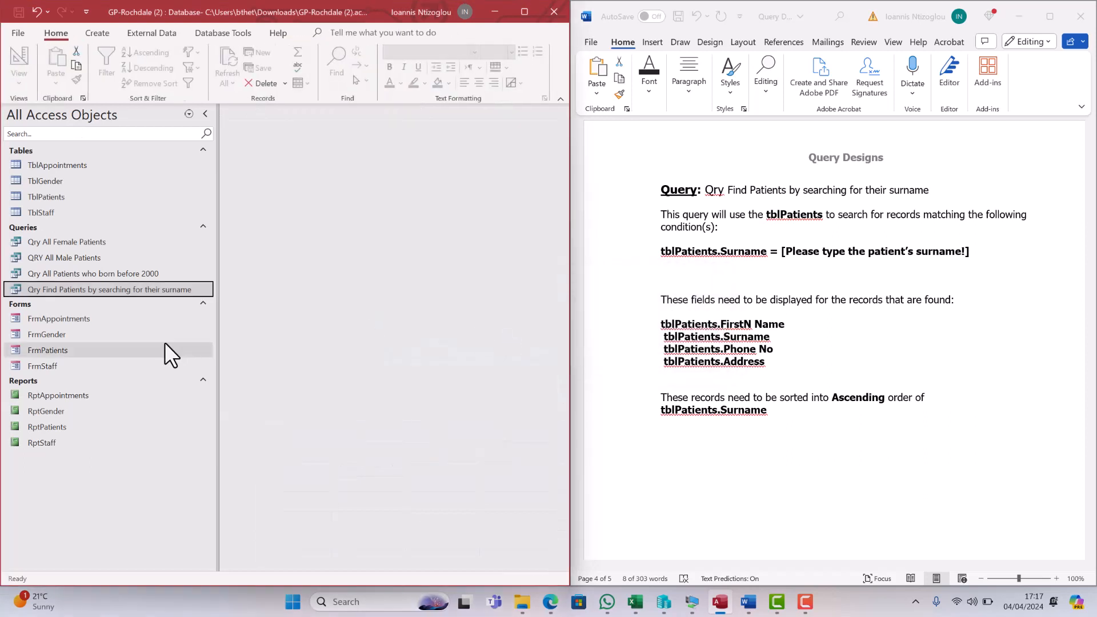
key("Return")
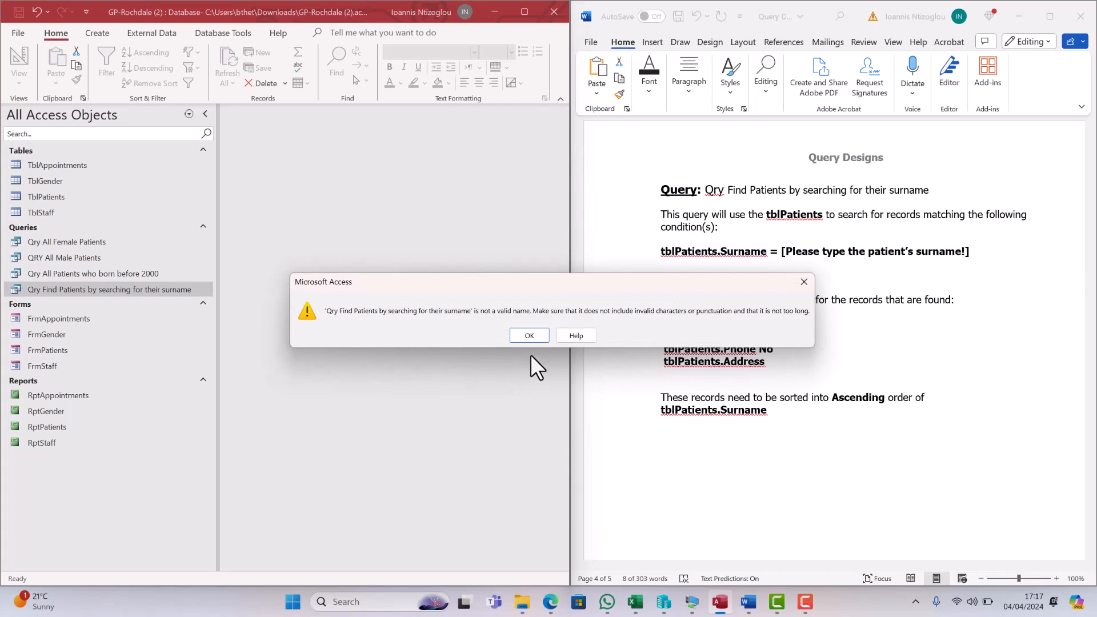
left_click(527, 335)
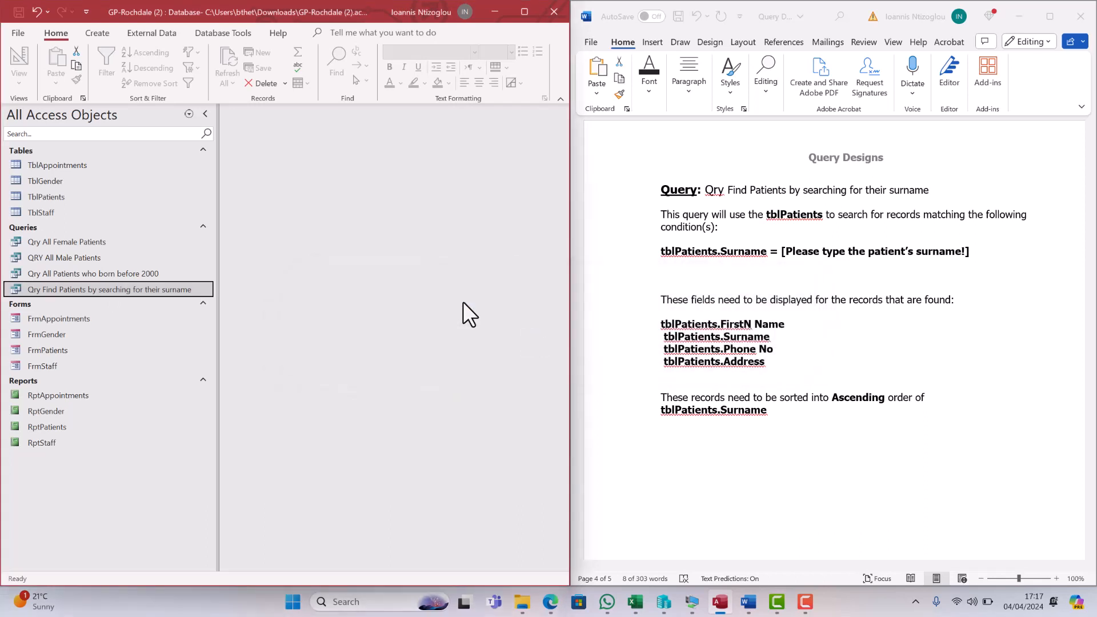
Reopen the surname query's design and remove the exclamation mark from the Surname criteria prompt
right_click(96, 289)
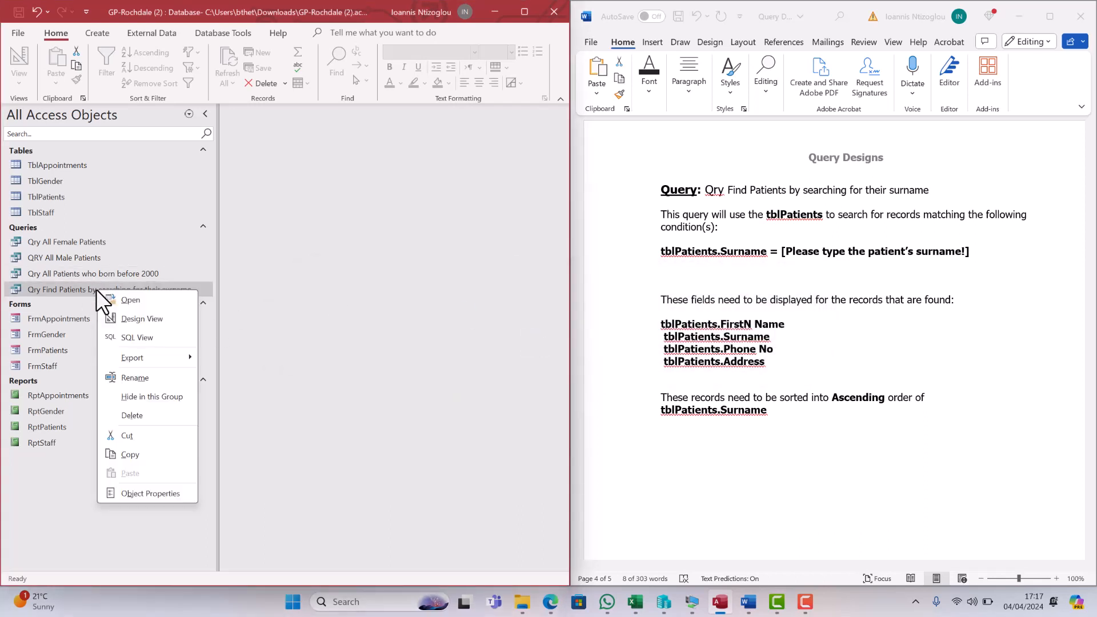
left_click(153, 319)
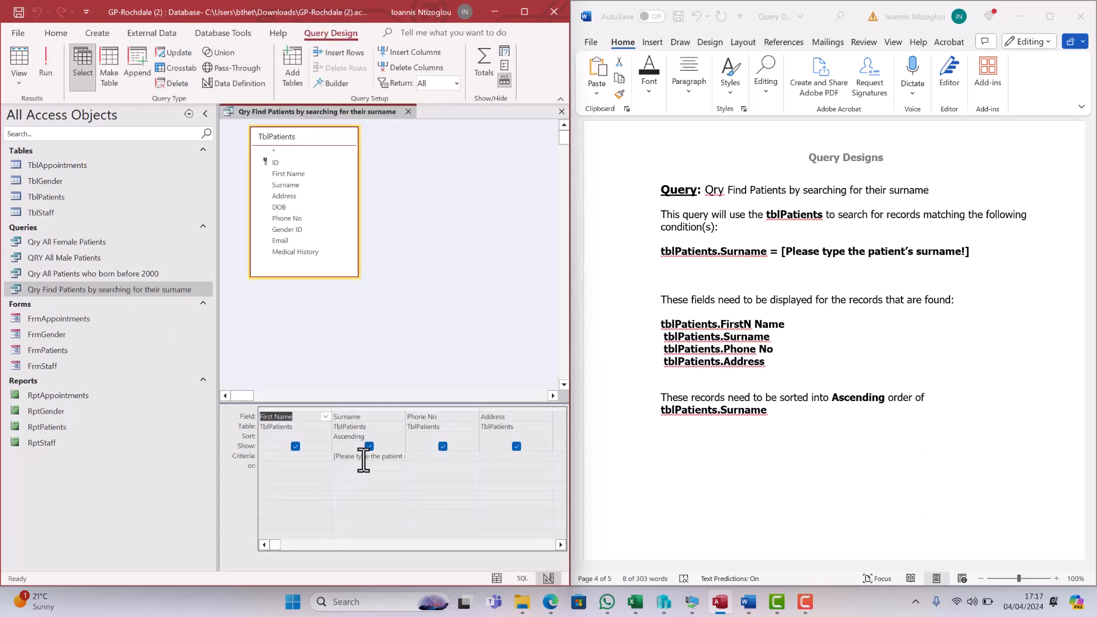
left_click_drag(362, 458, 412, 468)
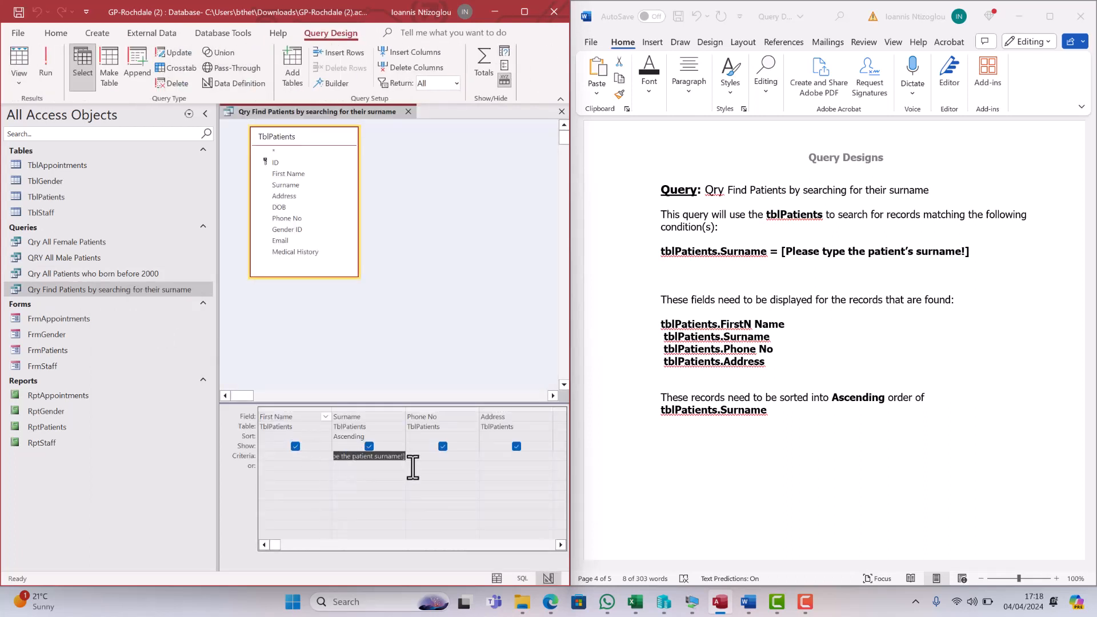
left_click(398, 460)
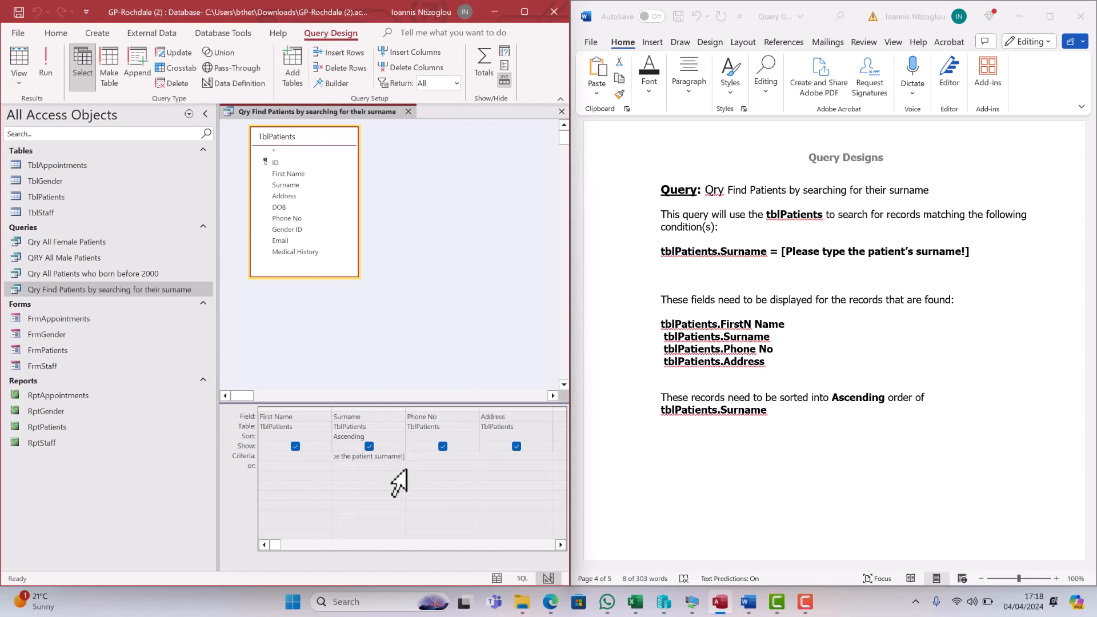
left_click(401, 458)
key("Delete")
left_click(421, 482)
Test the query's parameter prompt before and after saving the changed design, cancelling the prompt each time
left_click(46, 62)
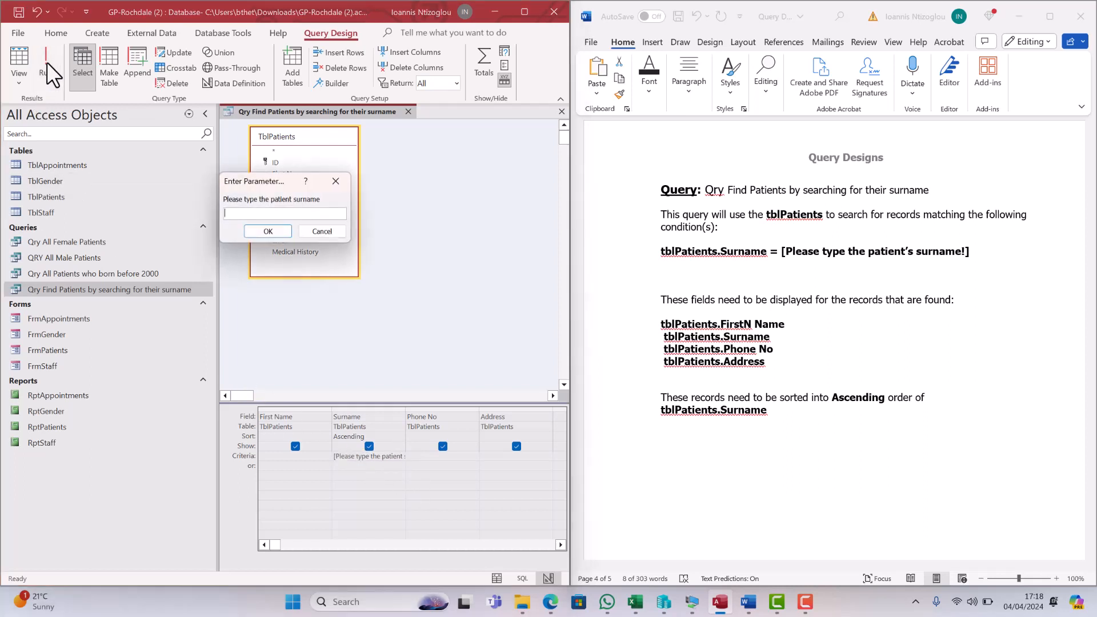
left_click(337, 180)
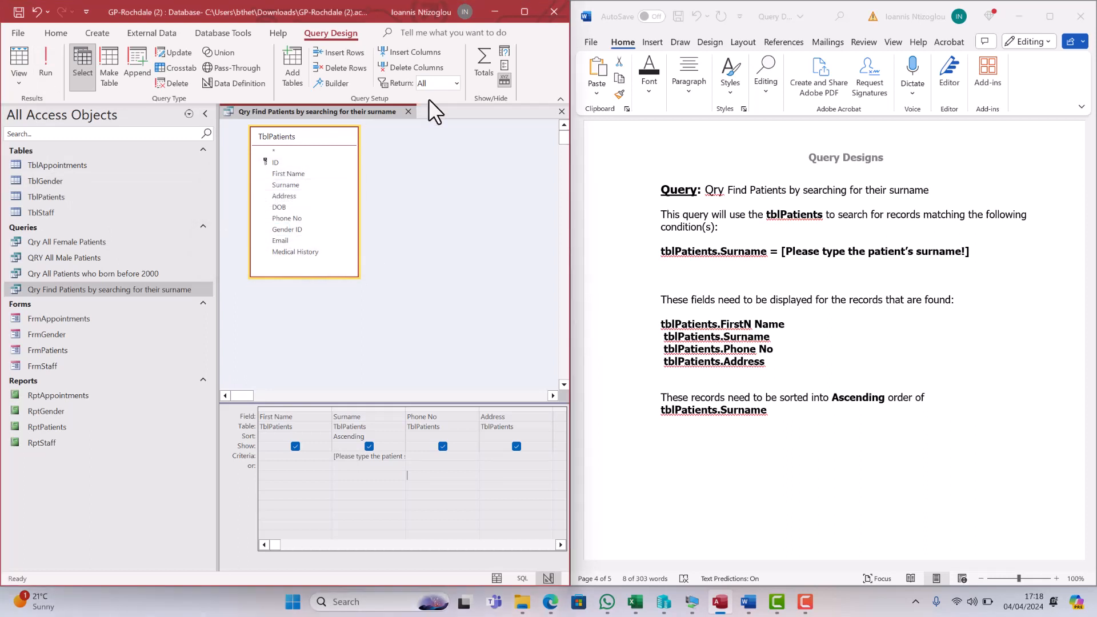
left_click(407, 111)
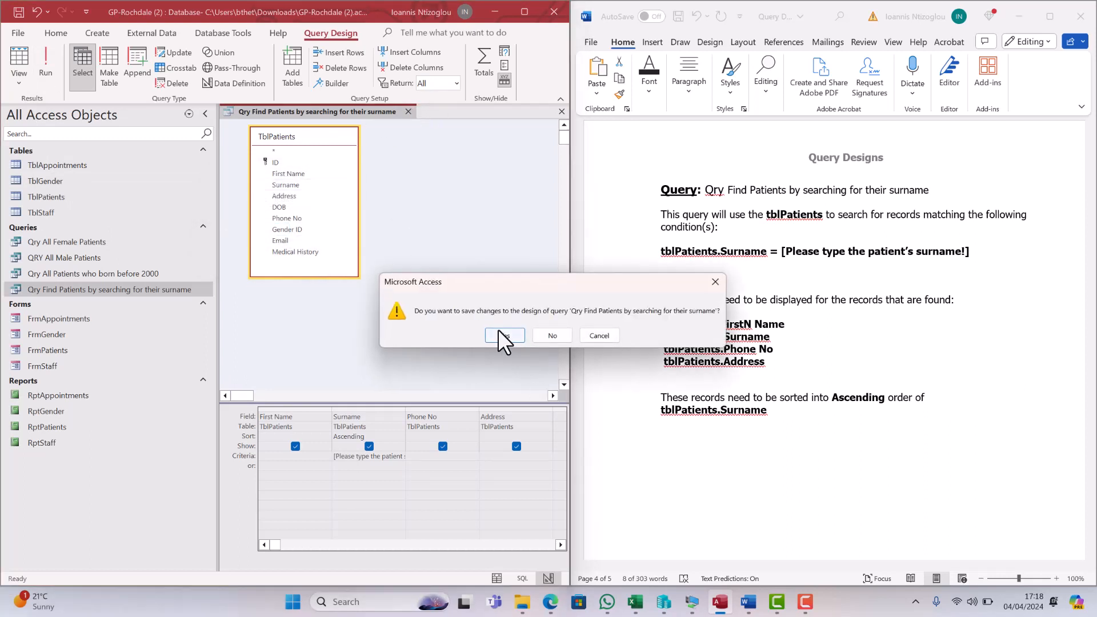
left_click(500, 333)
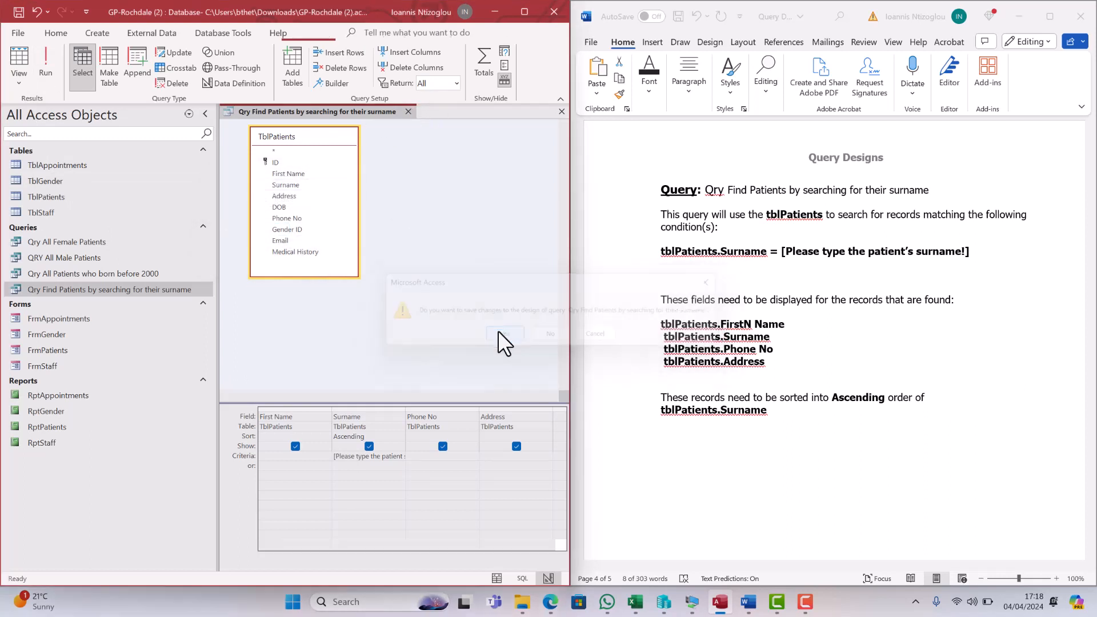
double_click(116, 292)
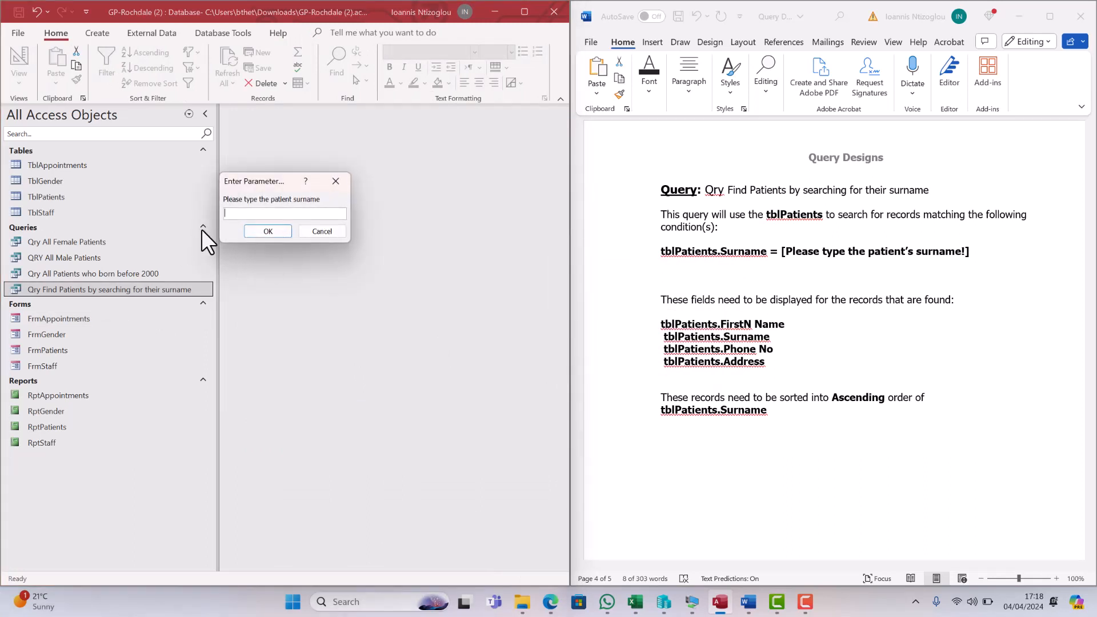
left_click(320, 230)
Widen the Surname column in the query design, change its criteria to [Please type the patient's surname], and save and close the query
right_click(114, 289)
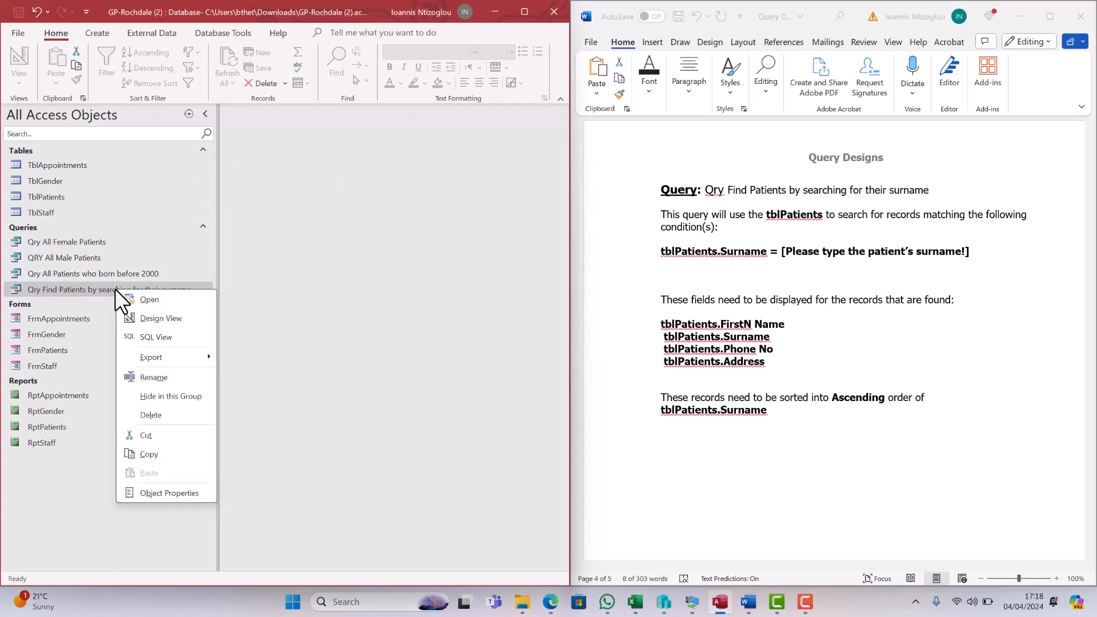
left_click(138, 319)
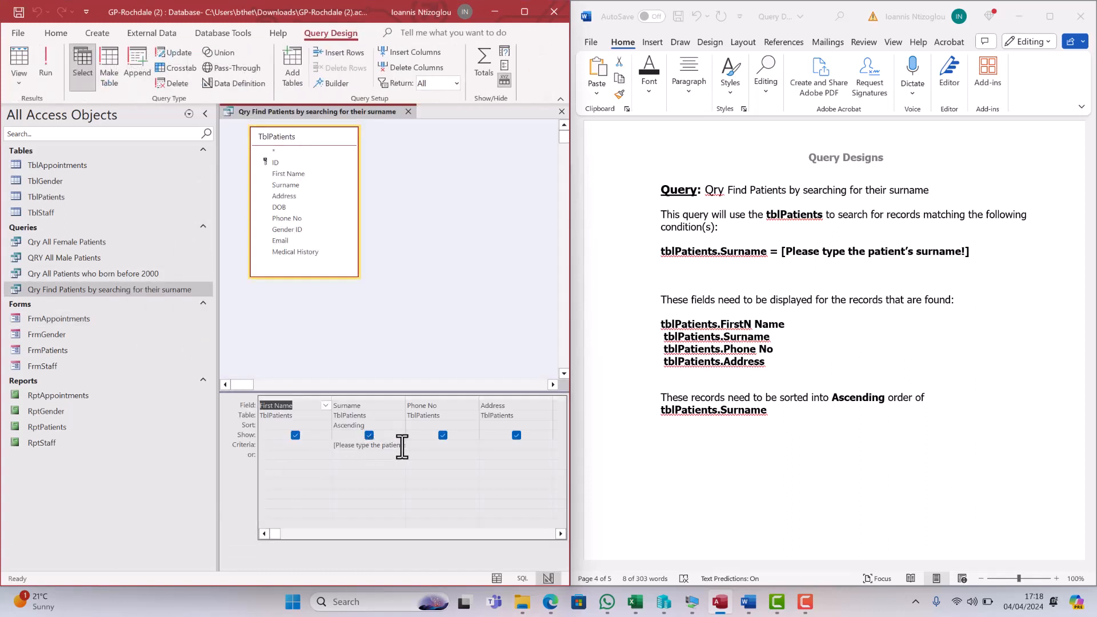
left_click(404, 398)
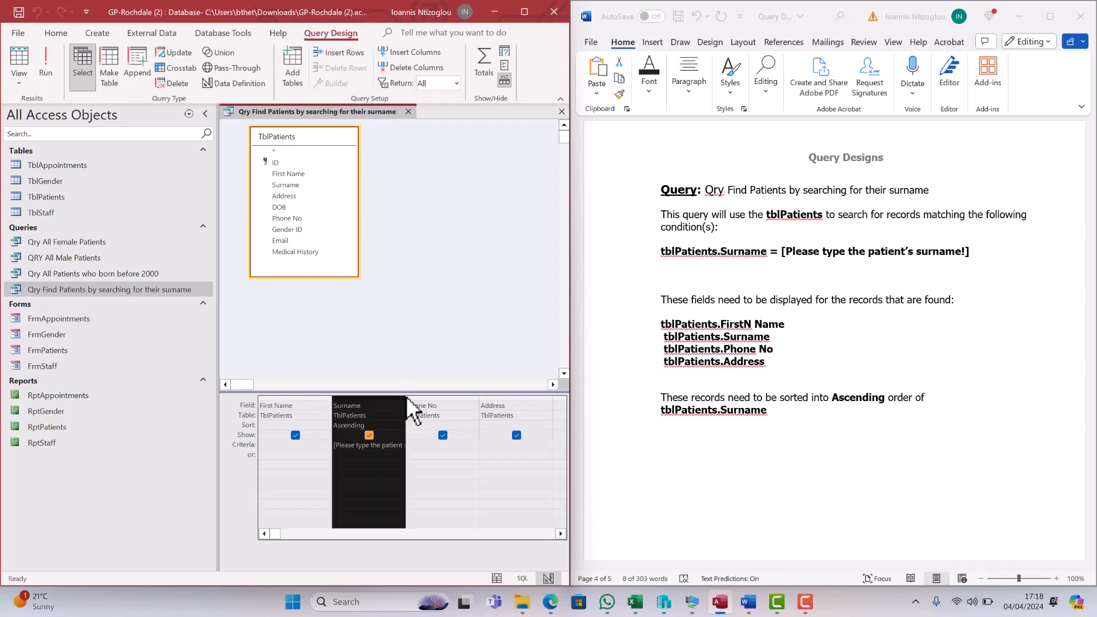
left_click_drag(405, 395, 447, 395)
left_click(410, 437)
left_click(399, 446)
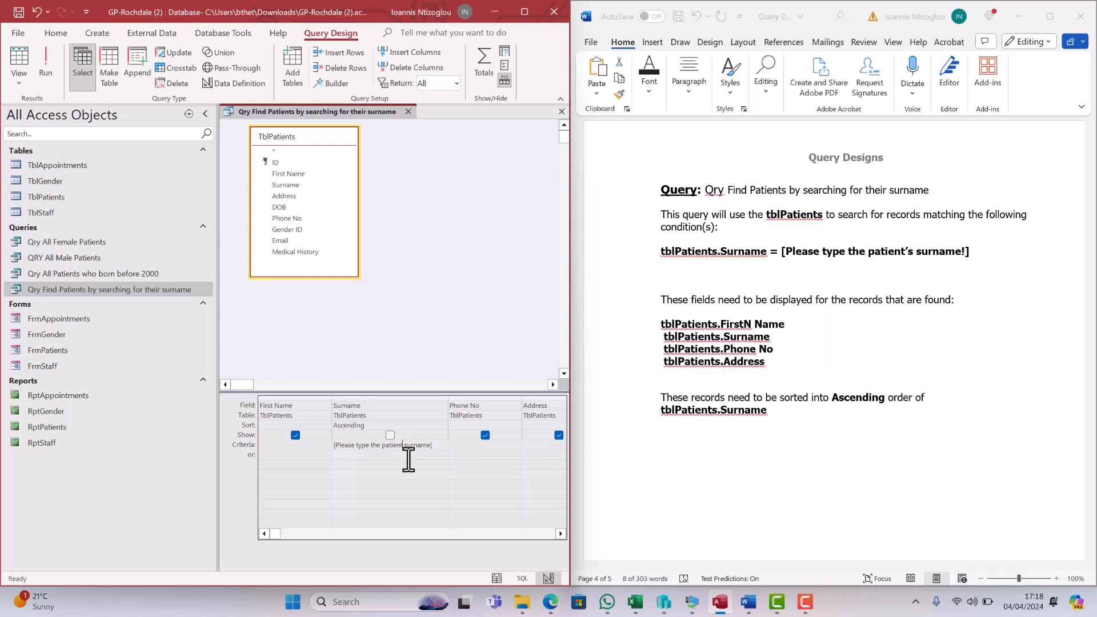
type("'s")
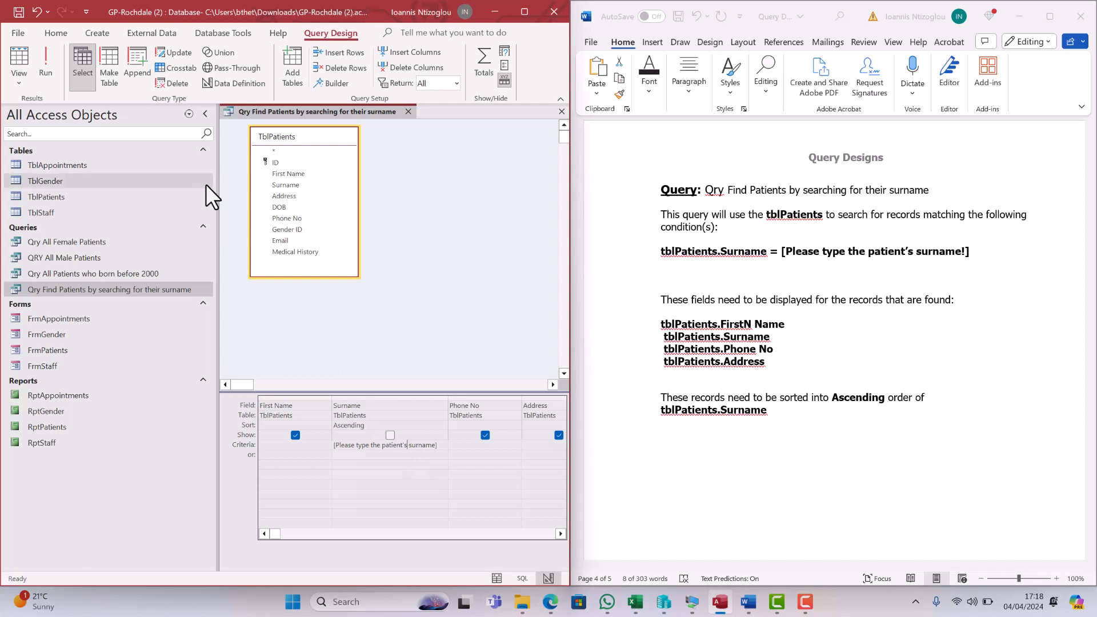
left_click(408, 112)
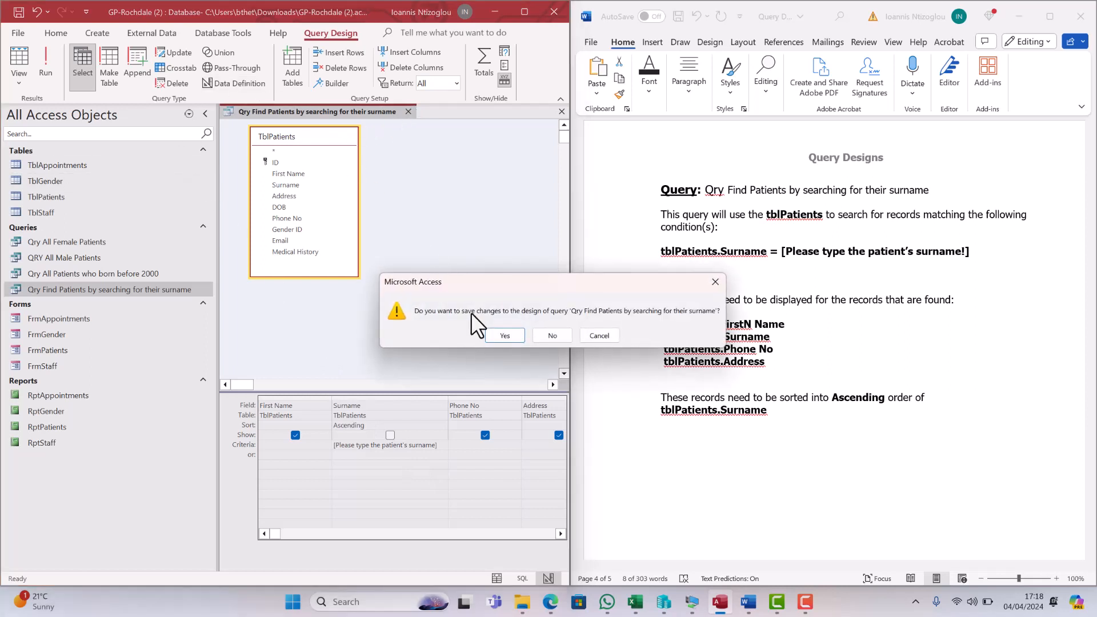
left_click(498, 332)
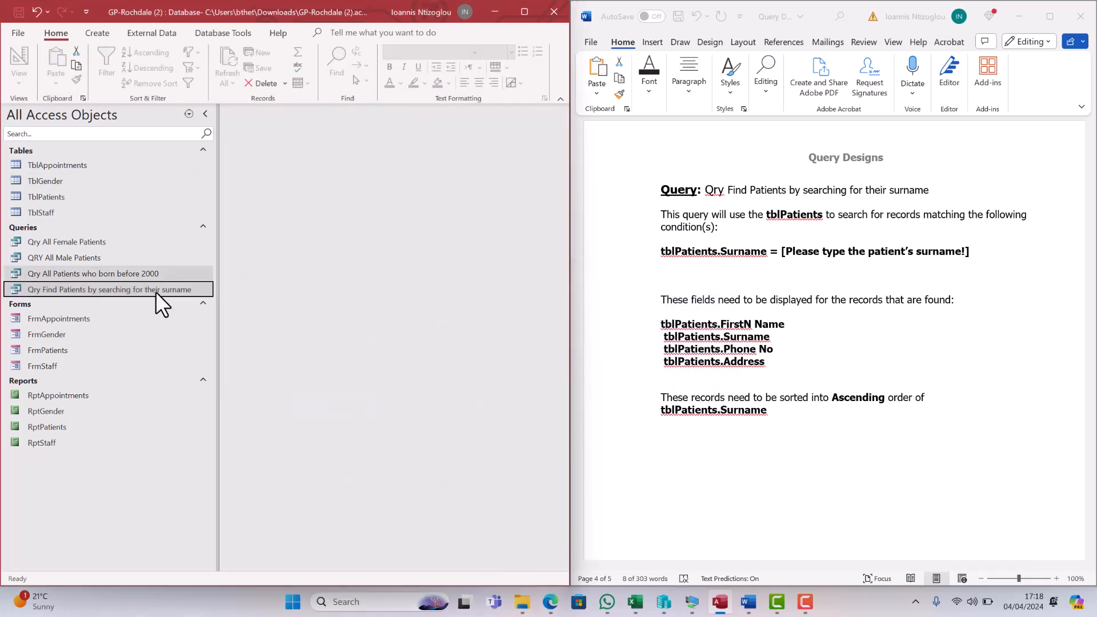
Run the query Qry Find Patients by searching for their surname, entering a patient's surname at the parameter prompt
double_click(58, 287)
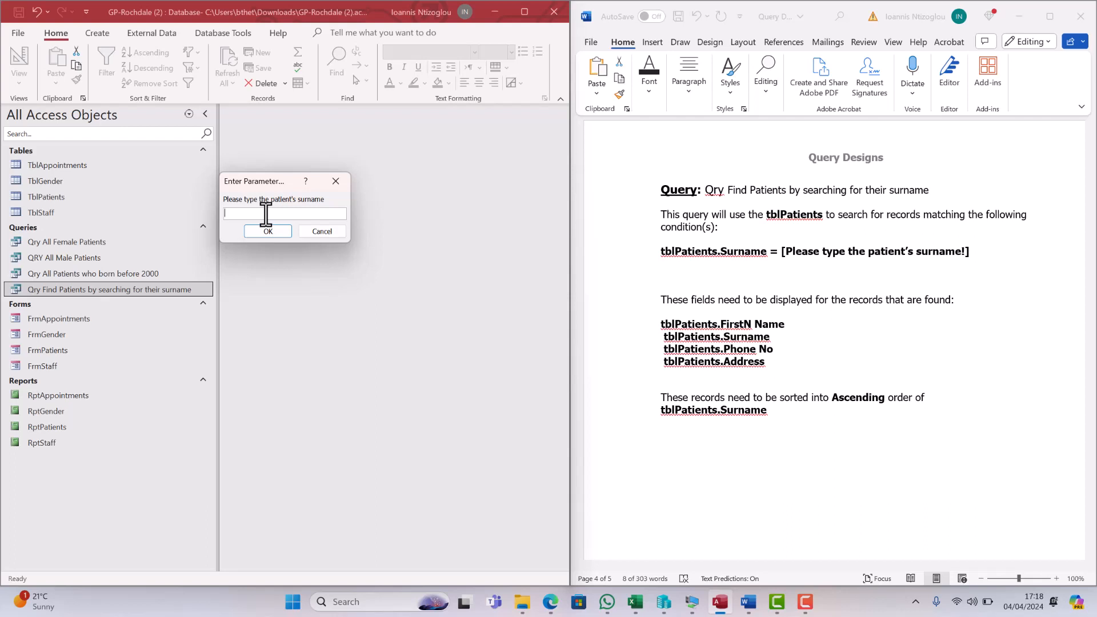
type("blue")
left_click(267, 231)
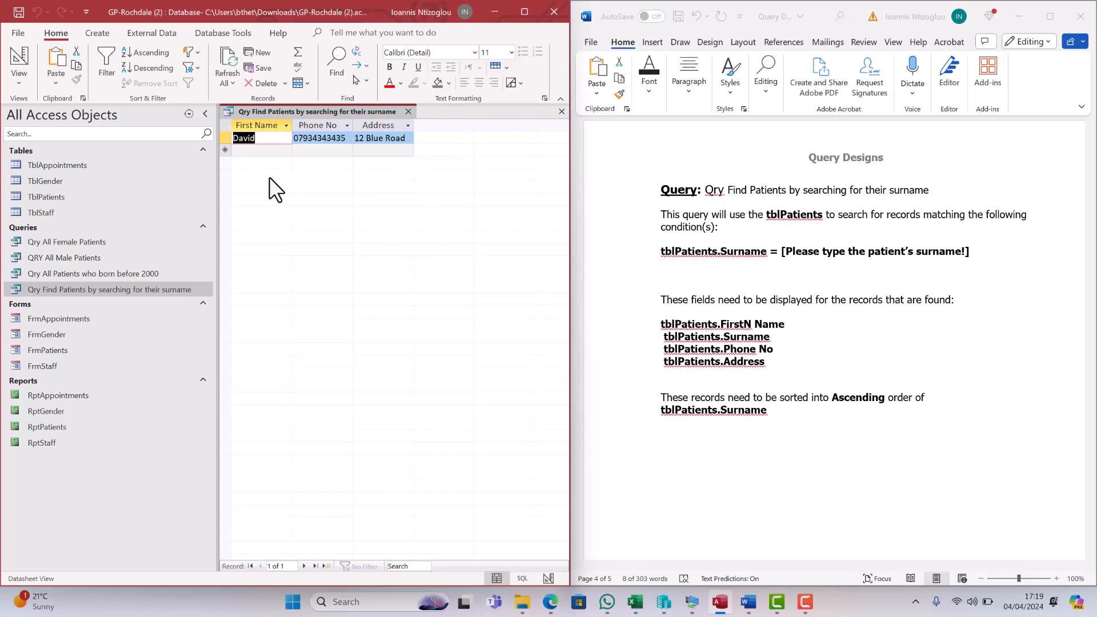
Make the Surname field show in the surname query's results, then save and close the design
left_click(19, 85)
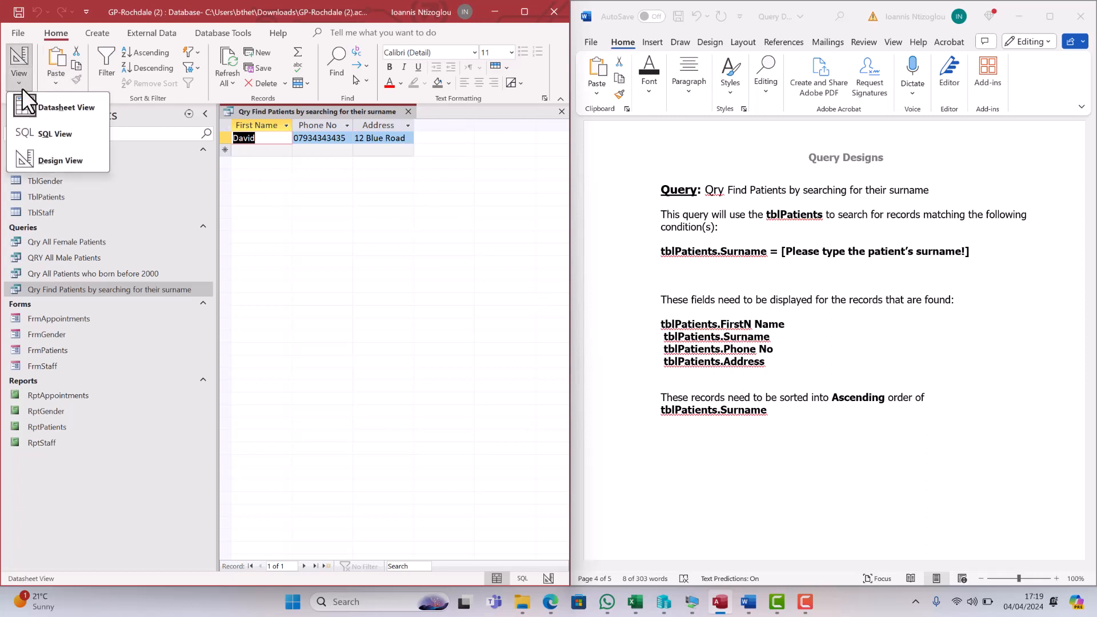
left_click(46, 153)
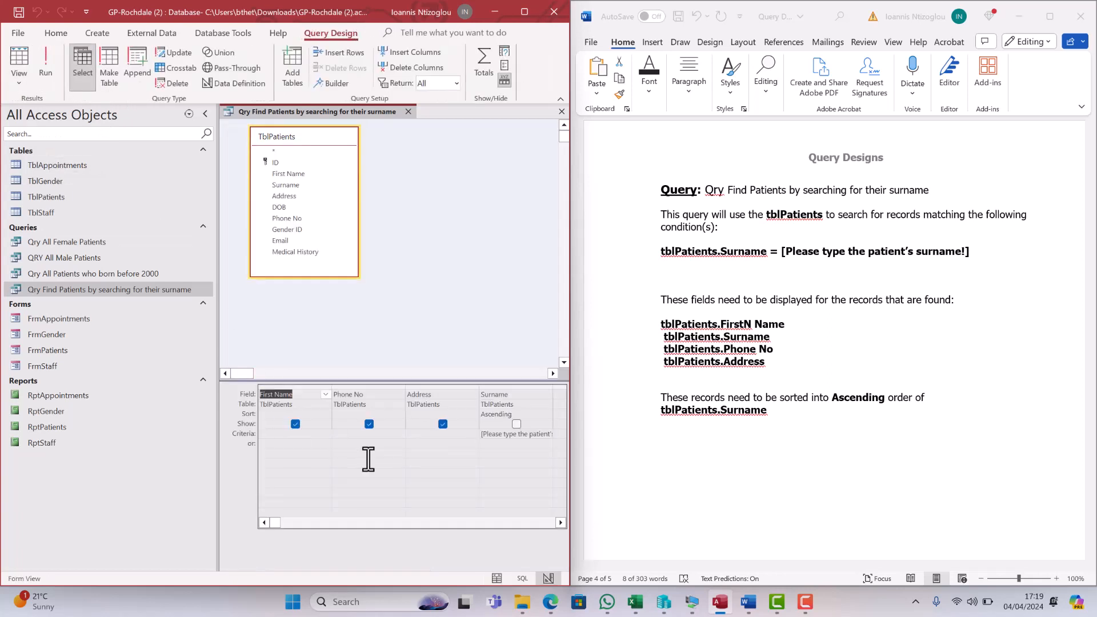
left_click(517, 424)
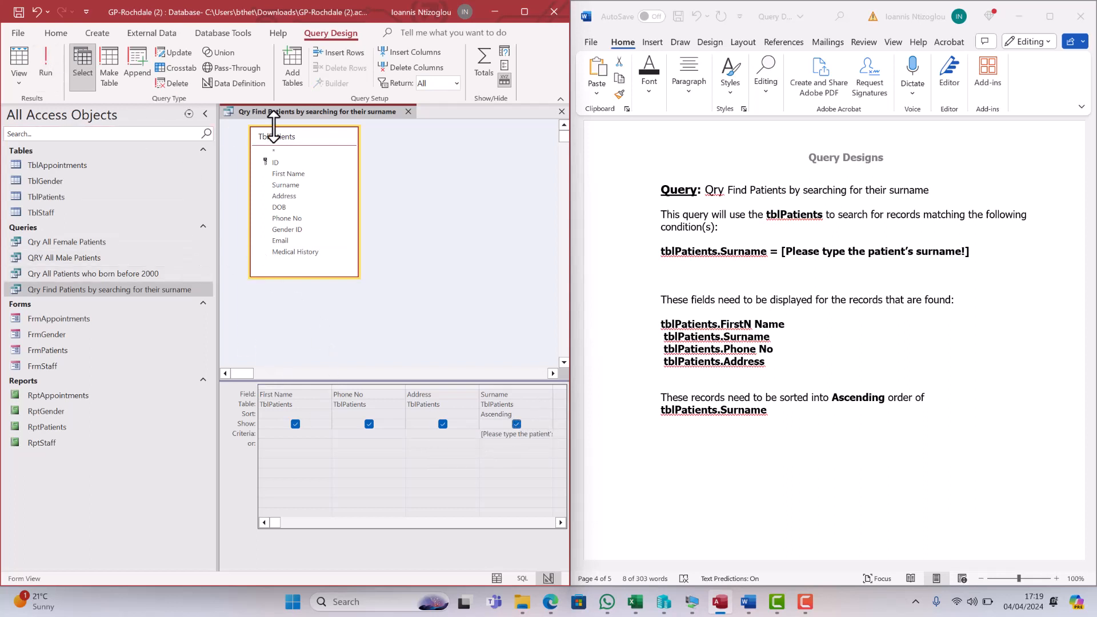
left_click(410, 111)
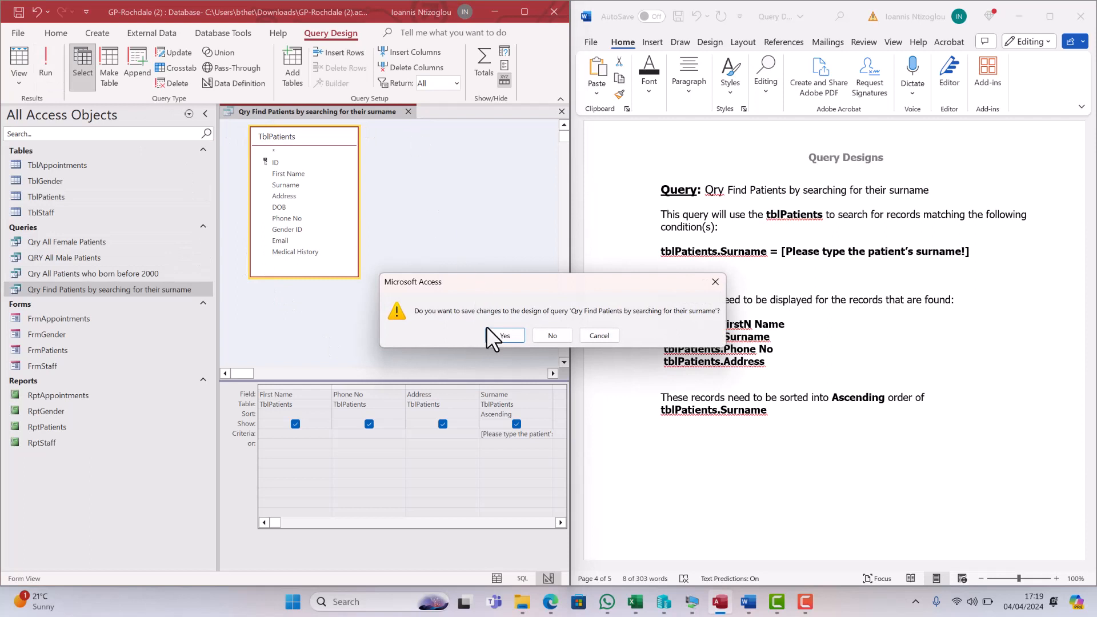
left_click(512, 337)
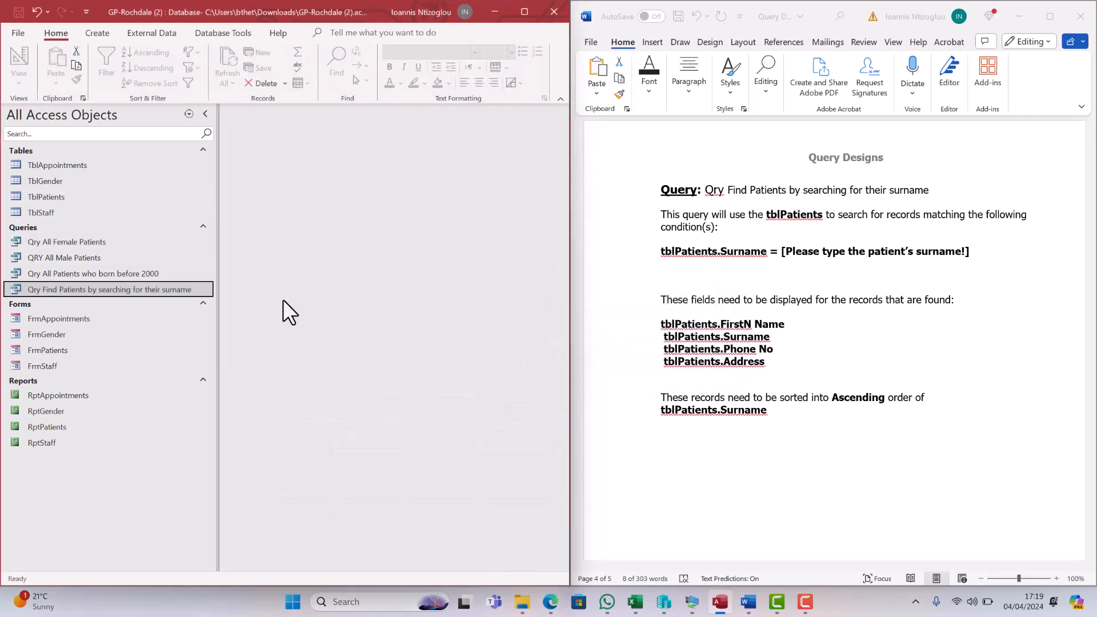
Rerun the surname query with a different patient's surname to check the displayed columns
double_click(78, 289)
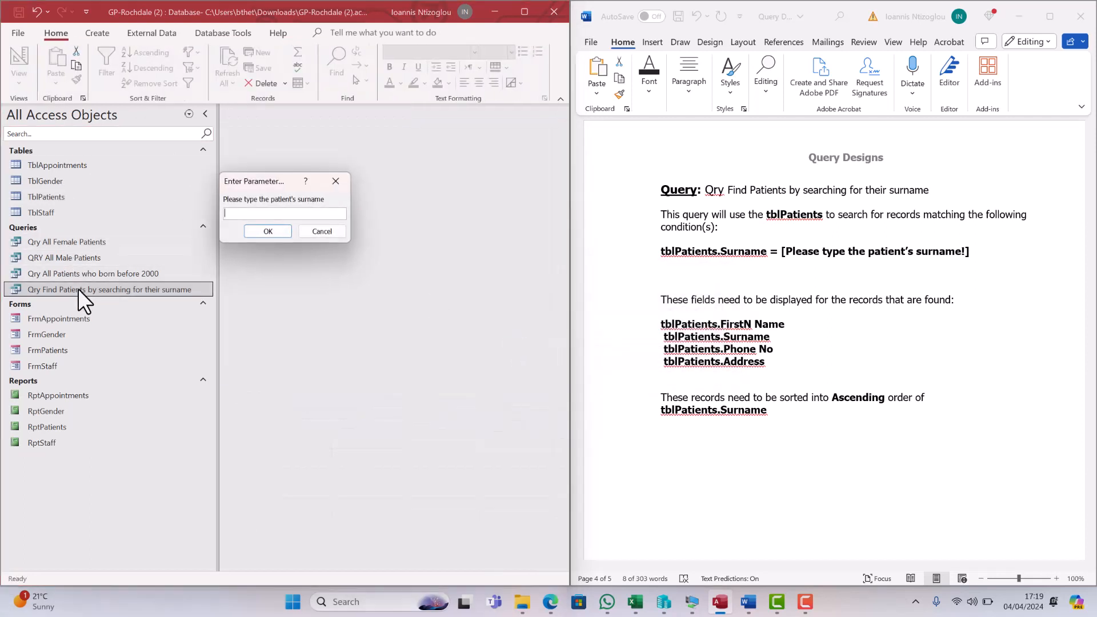
type("pink")
left_click(273, 231)
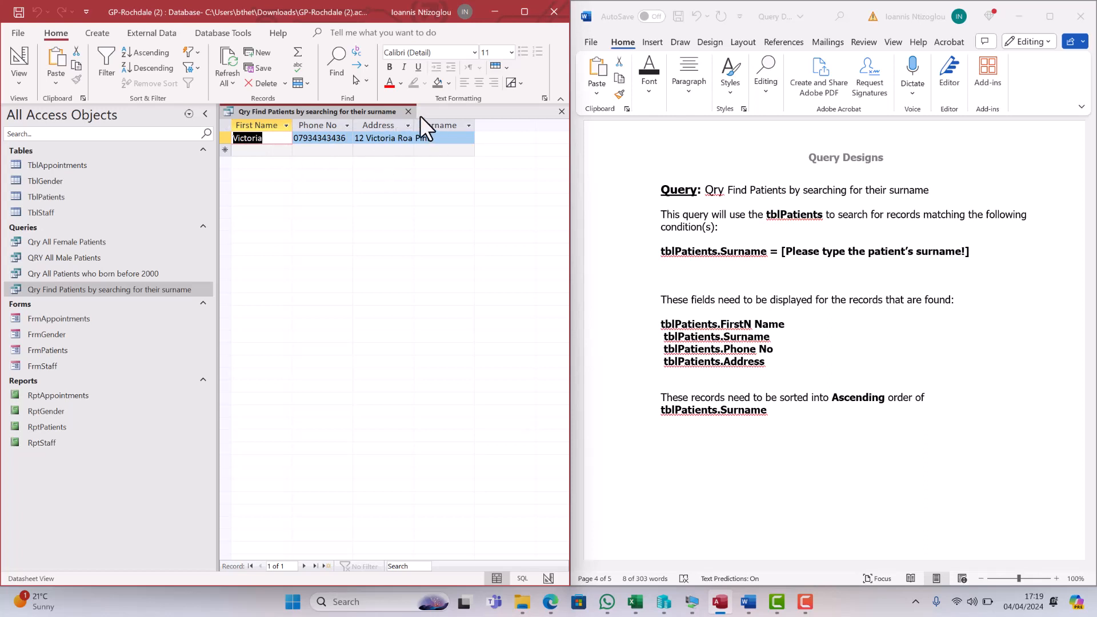
Reopen the surname query's design with Access maximized and move the Surname column between First Name and Phone No
left_click(18, 80)
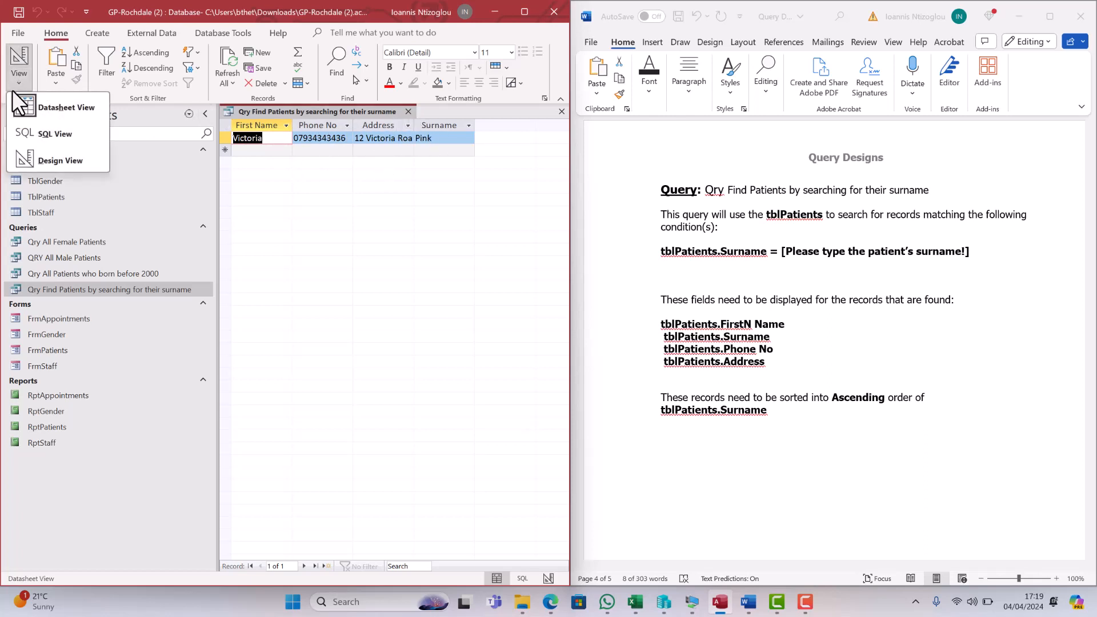
left_click(73, 160)
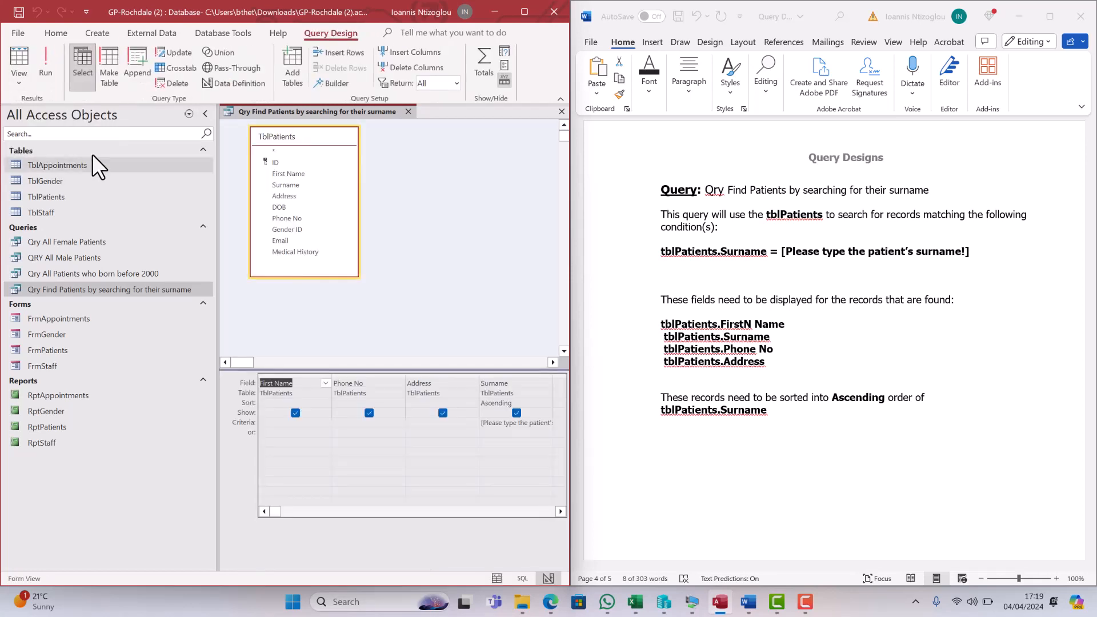
left_click(354, 376)
left_click(387, 384)
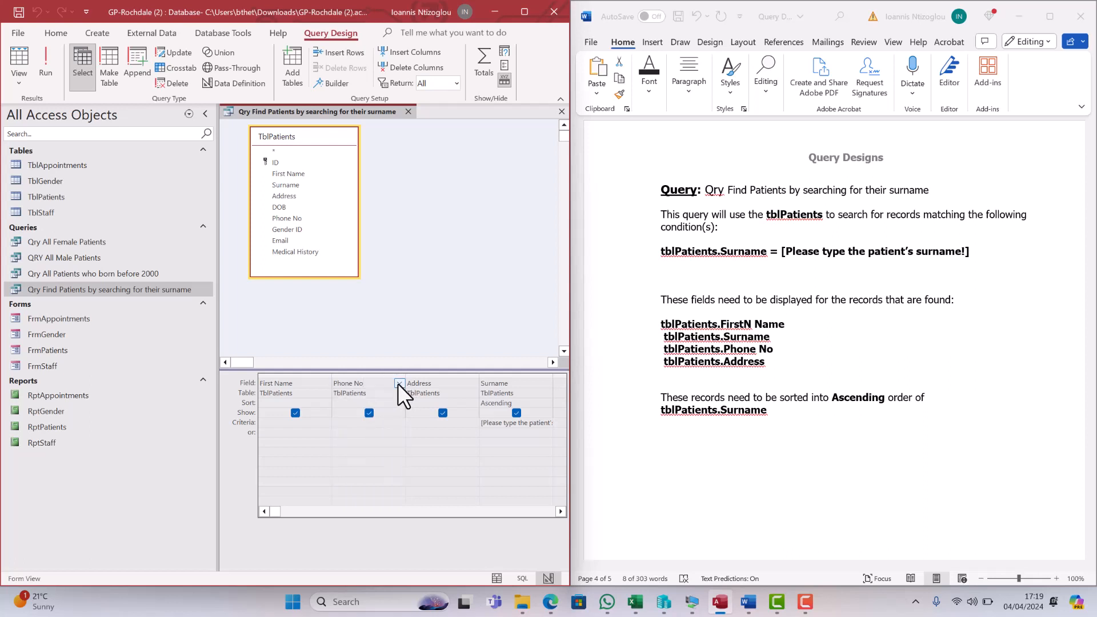
left_click(503, 382)
left_click(506, 375)
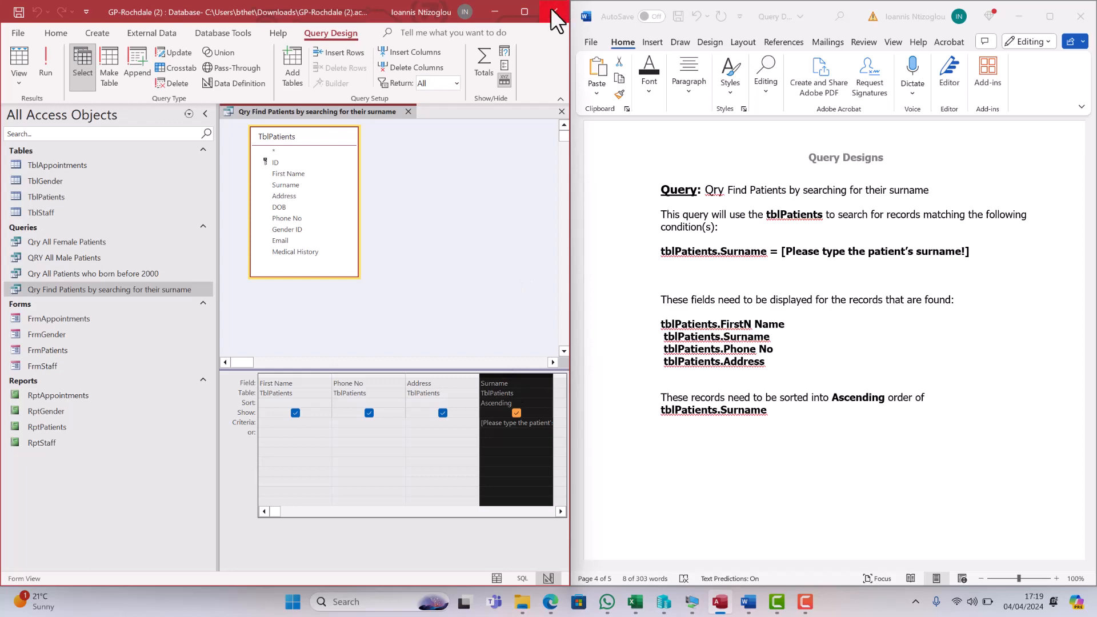
left_click(530, 8)
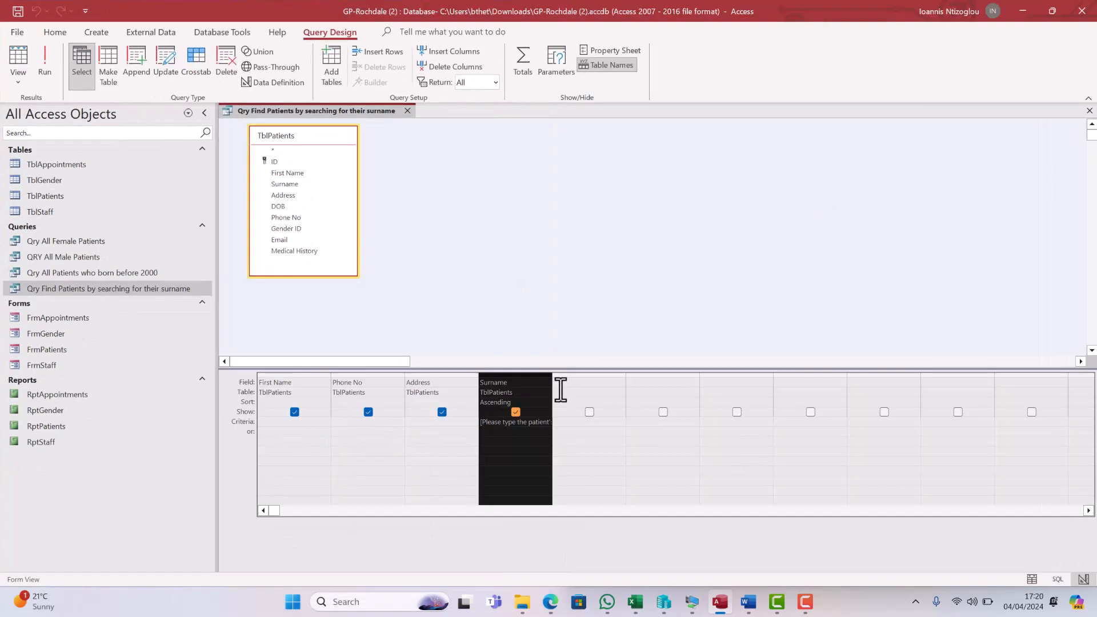
left_click(510, 378)
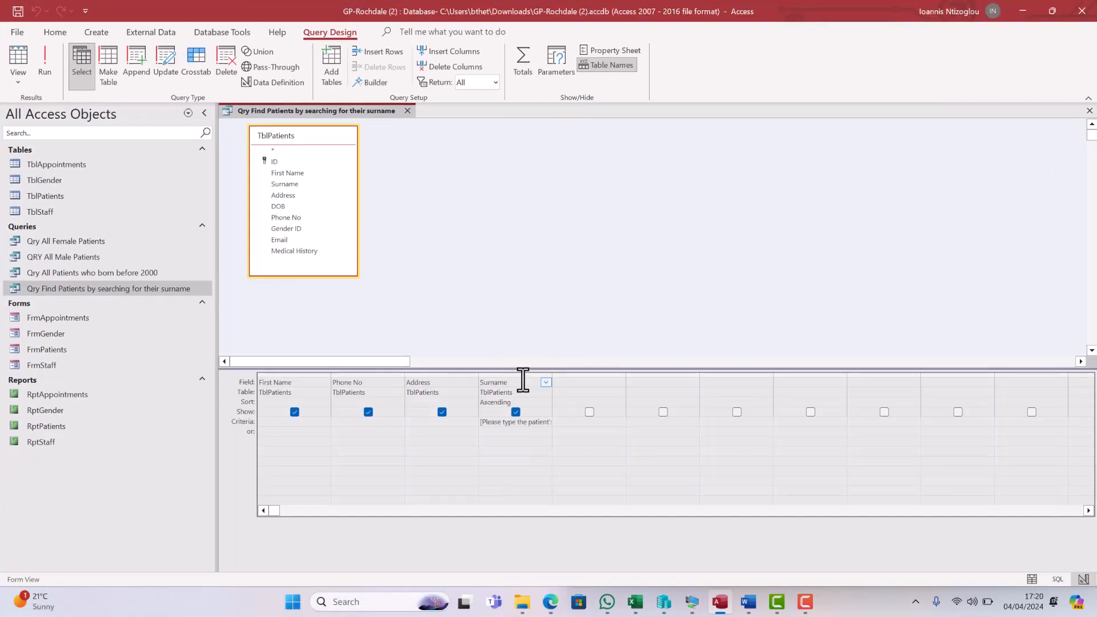
left_click(522, 371)
left_click_drag(521, 371, 334, 383)
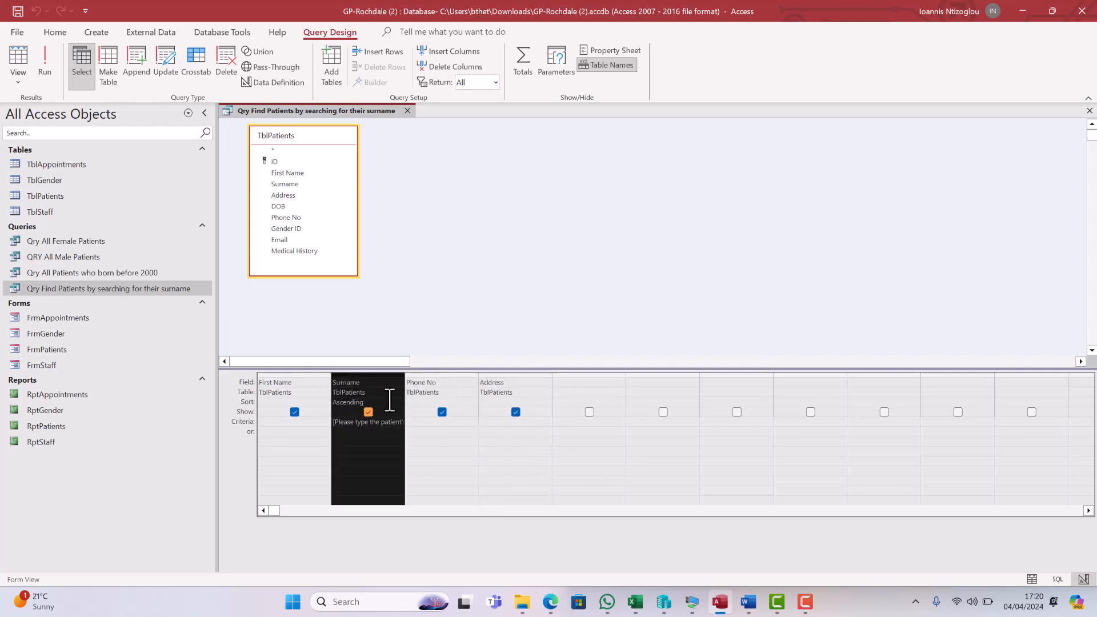
left_click(466, 440)
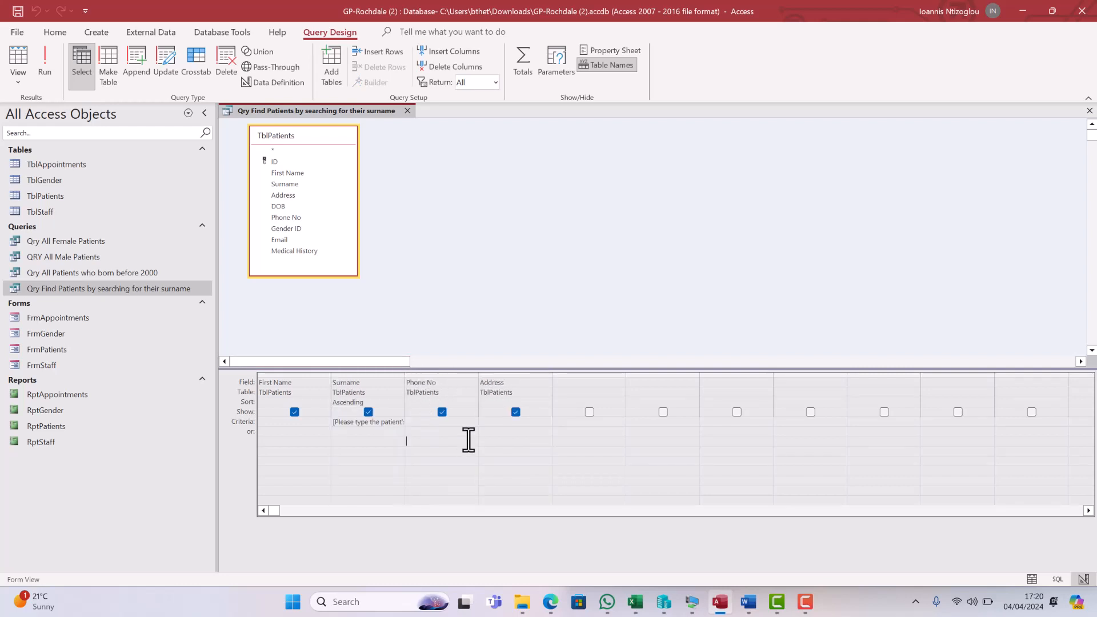
left_click(377, 374)
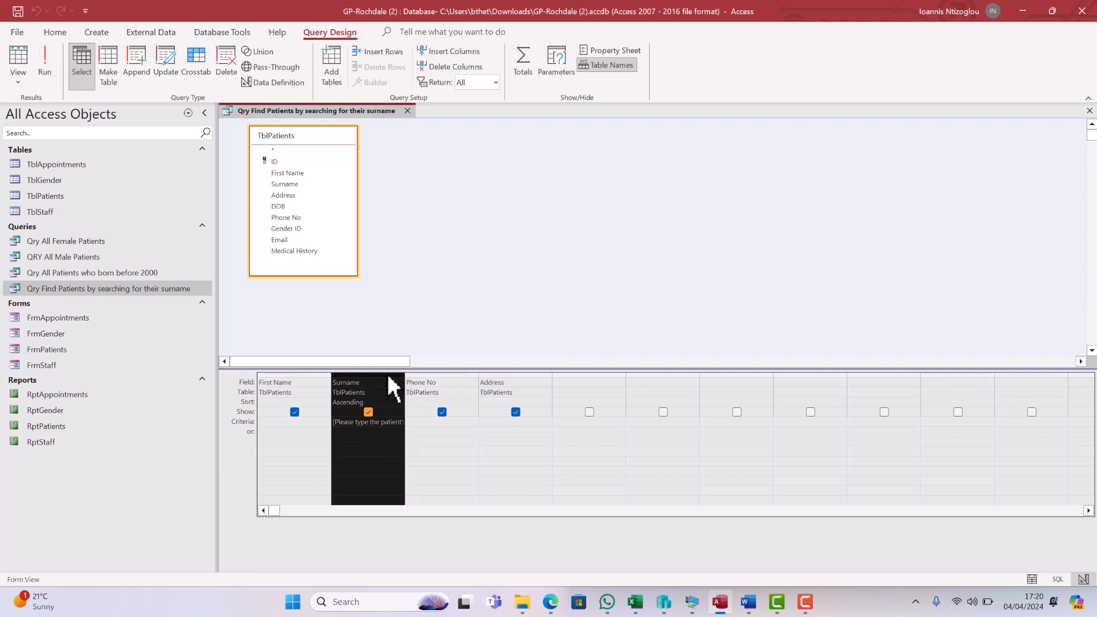
left_click(368, 404)
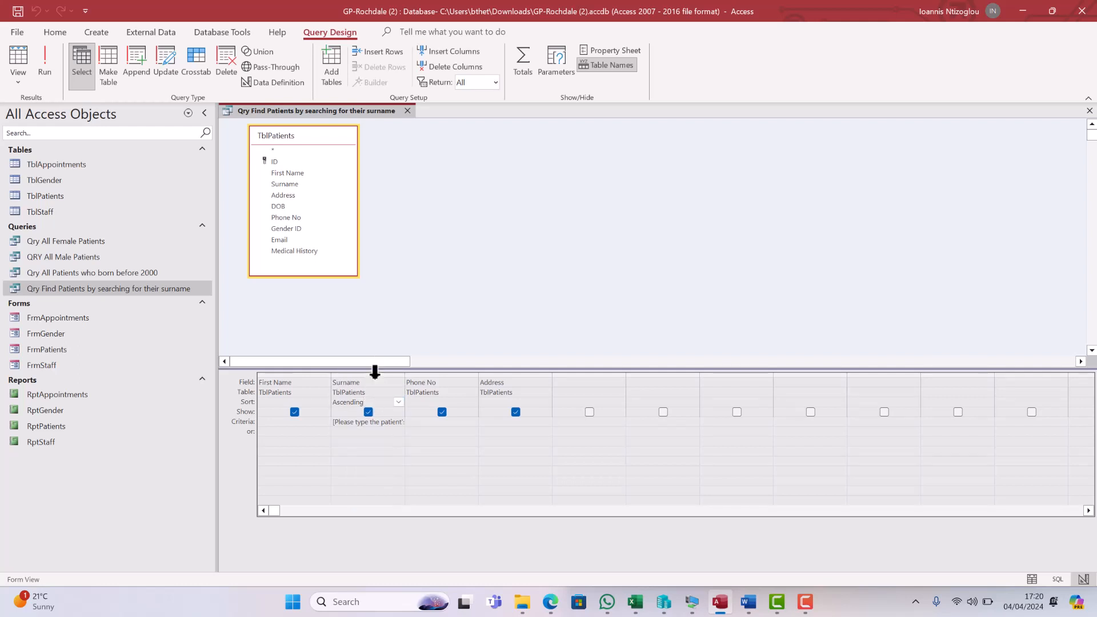
left_click(375, 372)
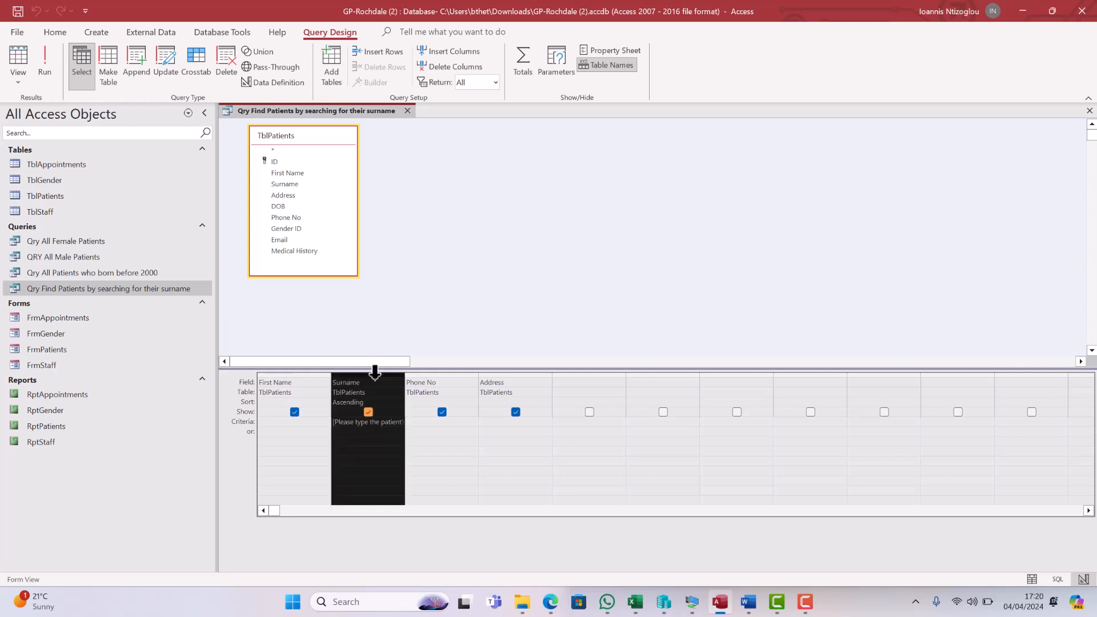
mouse_move(375, 373)
left_mouse_down()
mouse_move(450, 386)
mouse_move(385, 376)
left_mouse_up()
left_click(381, 374)
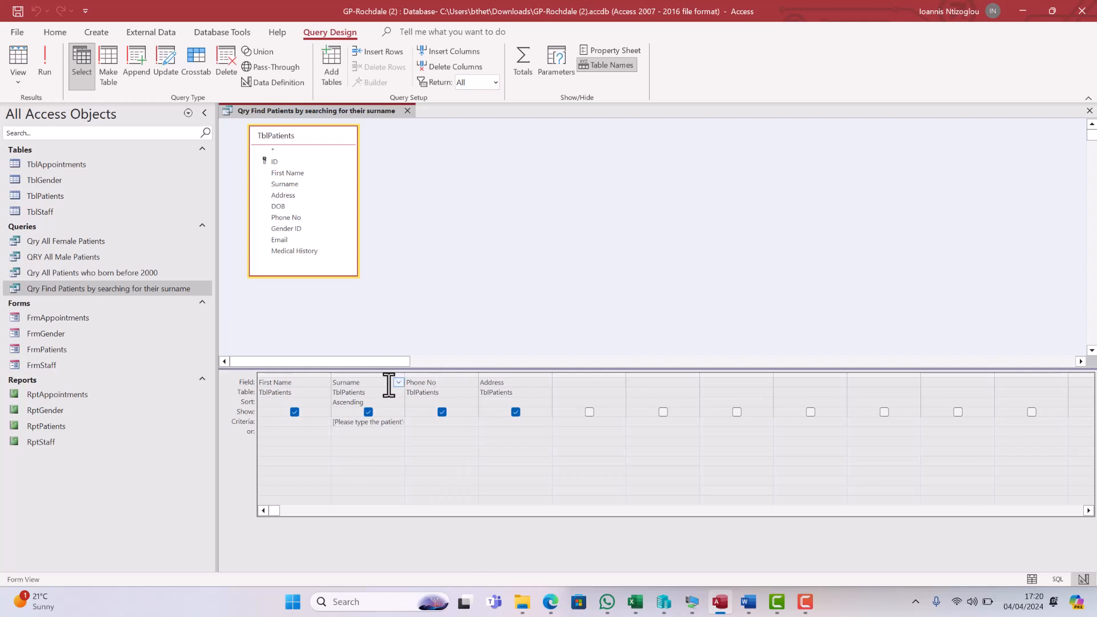
left_click(379, 375)
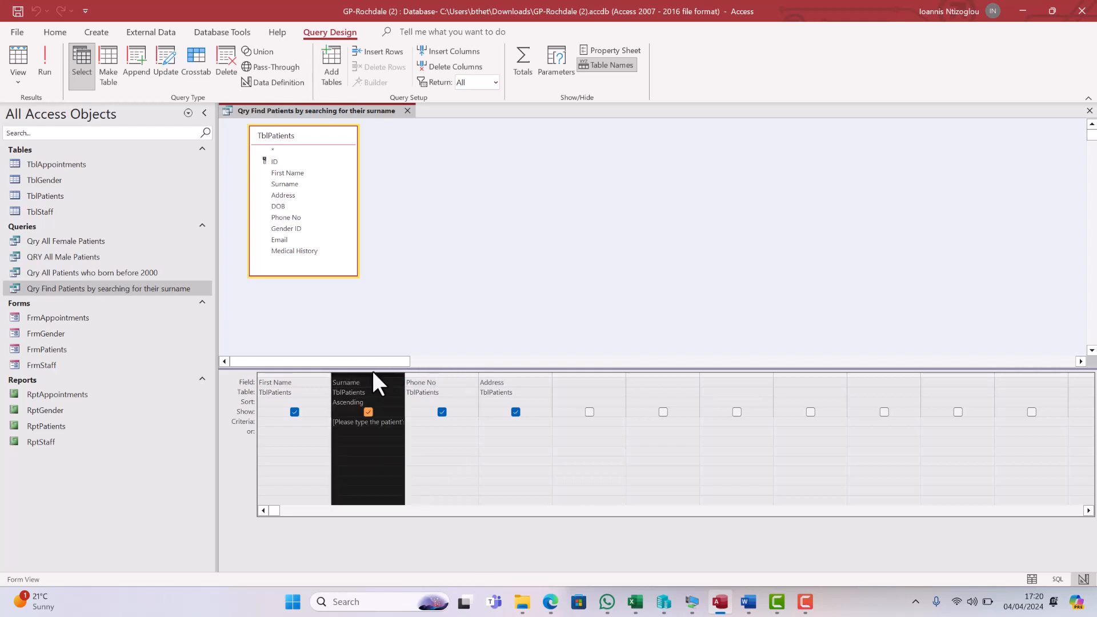
mouse_move(372, 371)
left_mouse_down()
mouse_move(498, 393)
mouse_move(531, 393)
mouse_move(520, 374)
mouse_move(575, 385)
mouse_move(534, 375)
mouse_move(355, 379)
left_mouse_up()
left_click(503, 490)
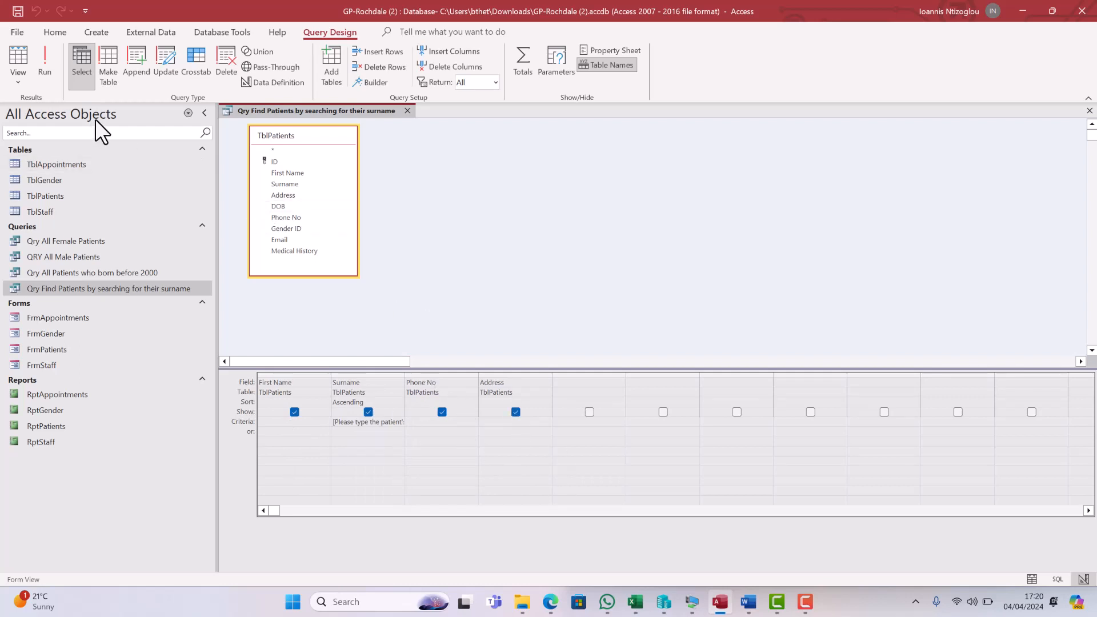
Save and close the reordered surname query design, and test the query with a patient's surname, closing its results
left_click(407, 110)
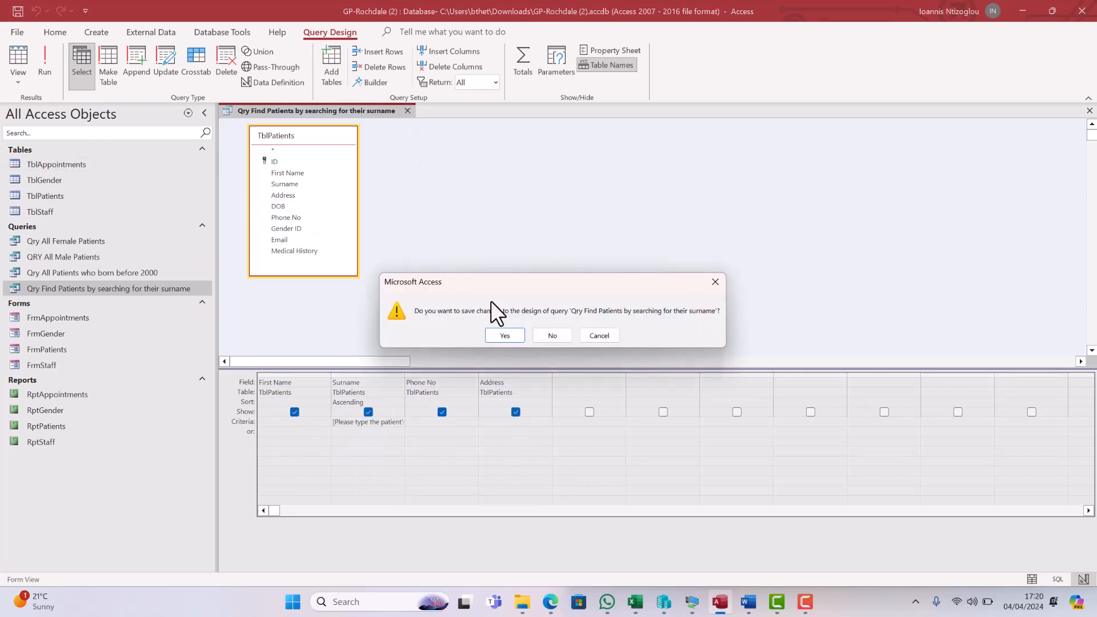
left_click(505, 335)
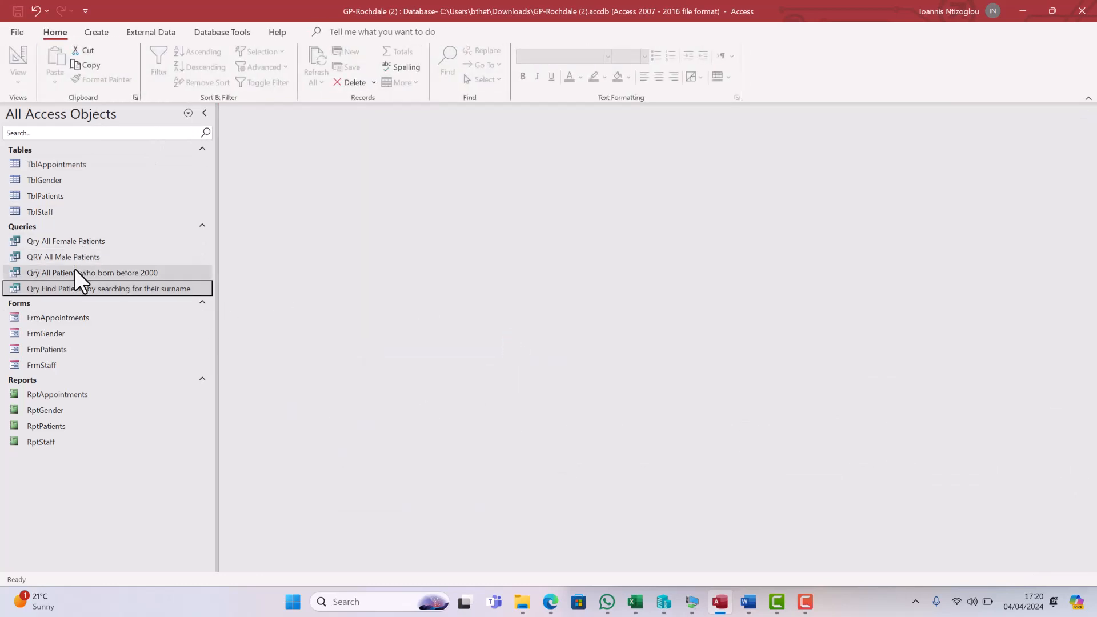
double_click(75, 288)
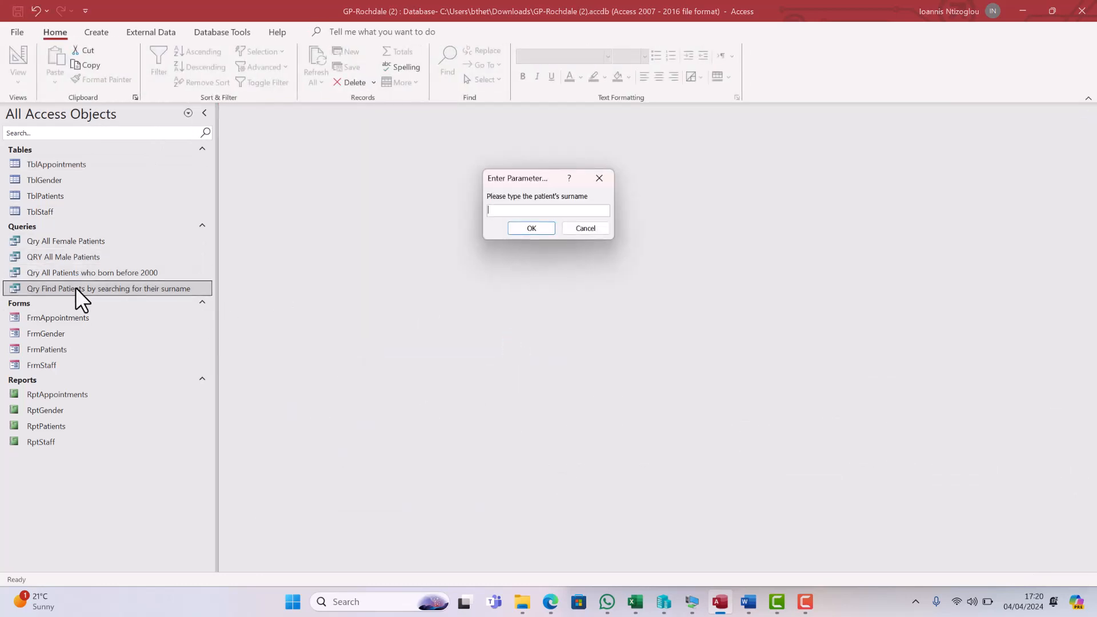
type("blue")
left_click(531, 228)
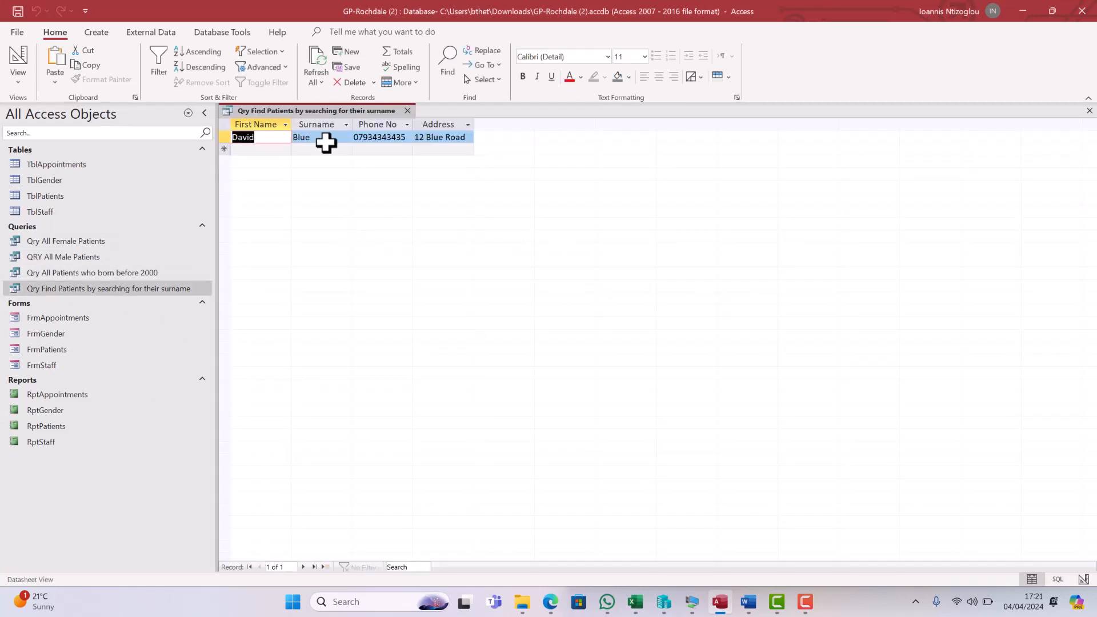
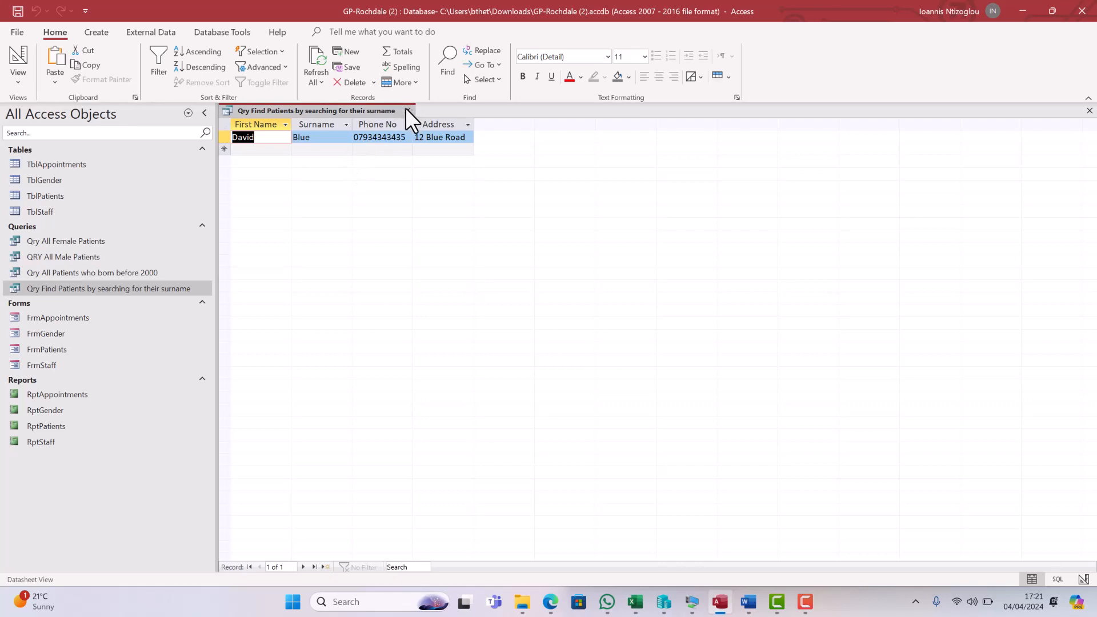
left_click(407, 109)
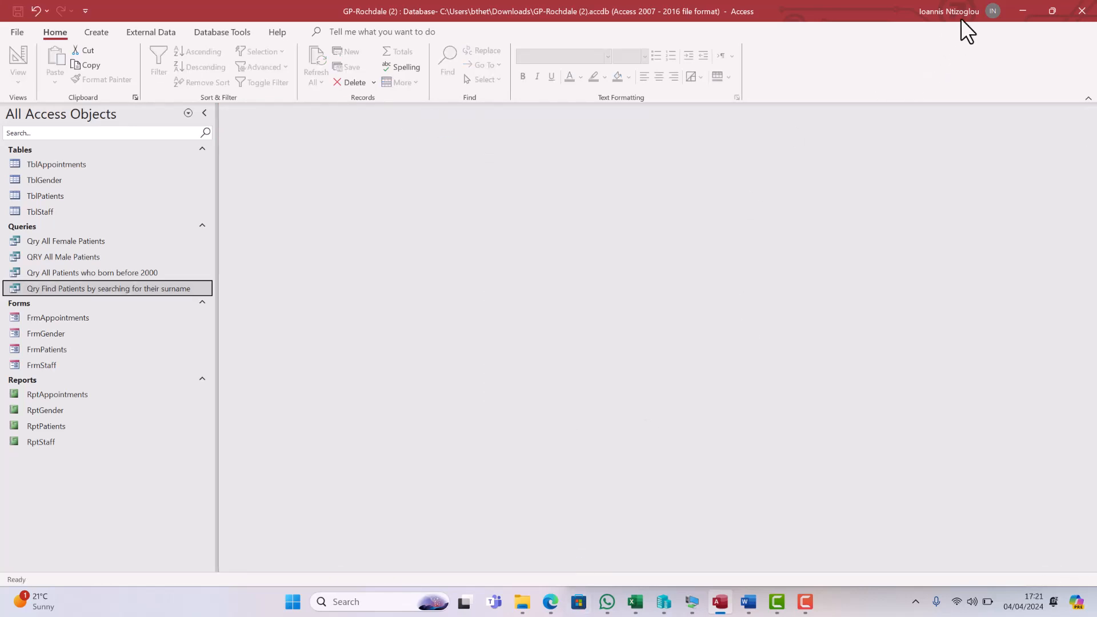
Place Access beside the Word document, narrow the navigation pane, and bring up the design for patients treated in the last 5 days
left_click_drag(889, 15, 3, 100)
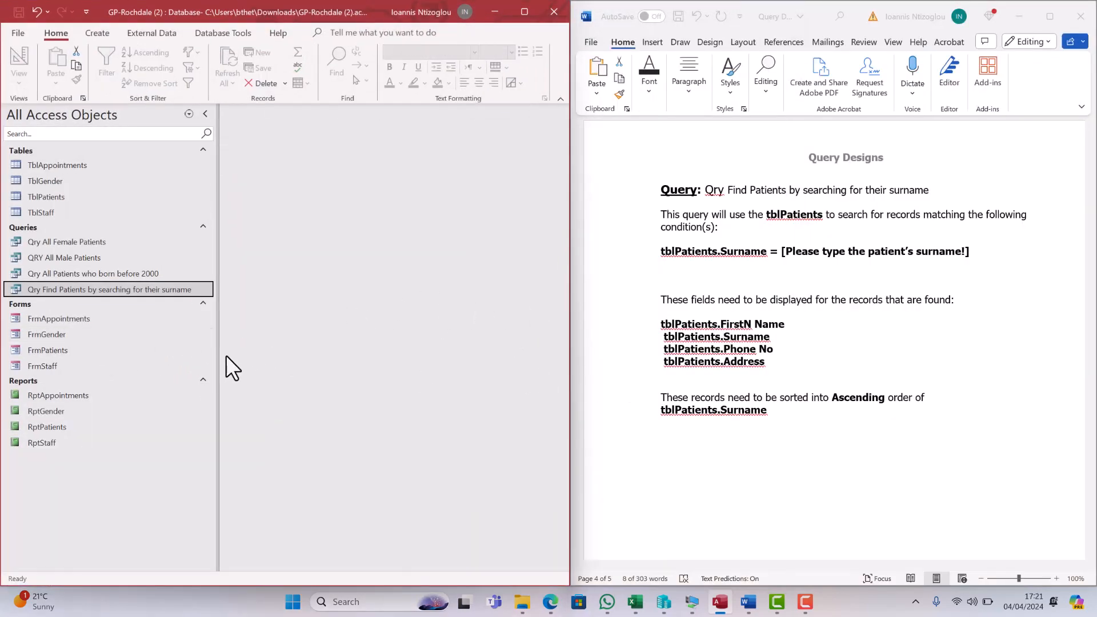
left_click_drag(217, 356, 205, 357)
scroll(759, 398, "down", 10)
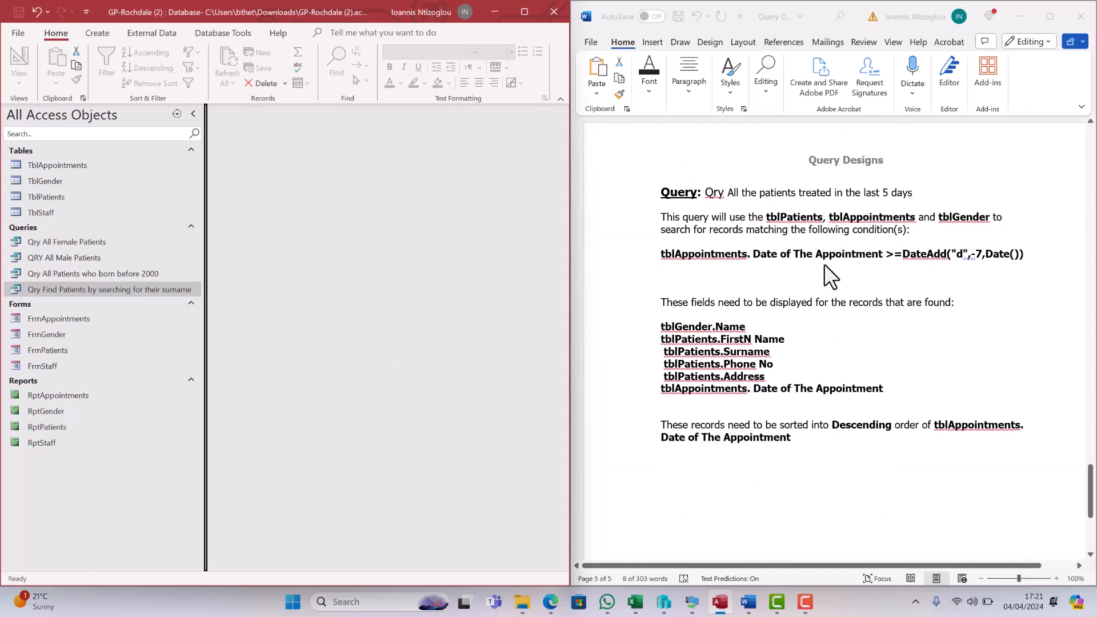
Create a new query design with TblPatients, TblAppointments and TblGender, and enlarge the TblPatients box to show all its fields
left_click(97, 34)
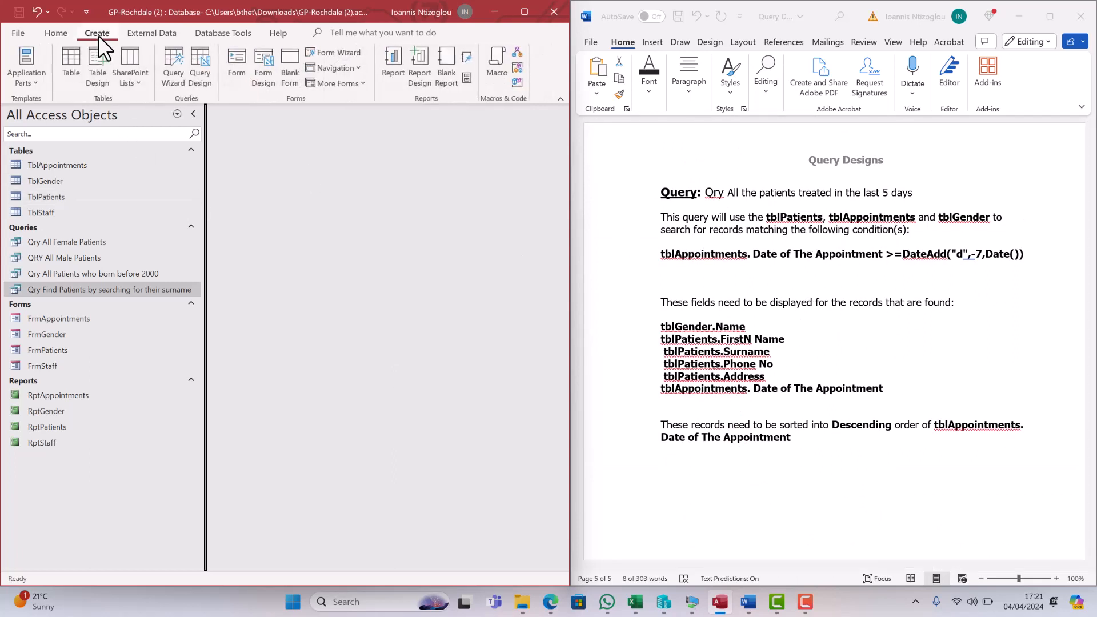
left_click(206, 69)
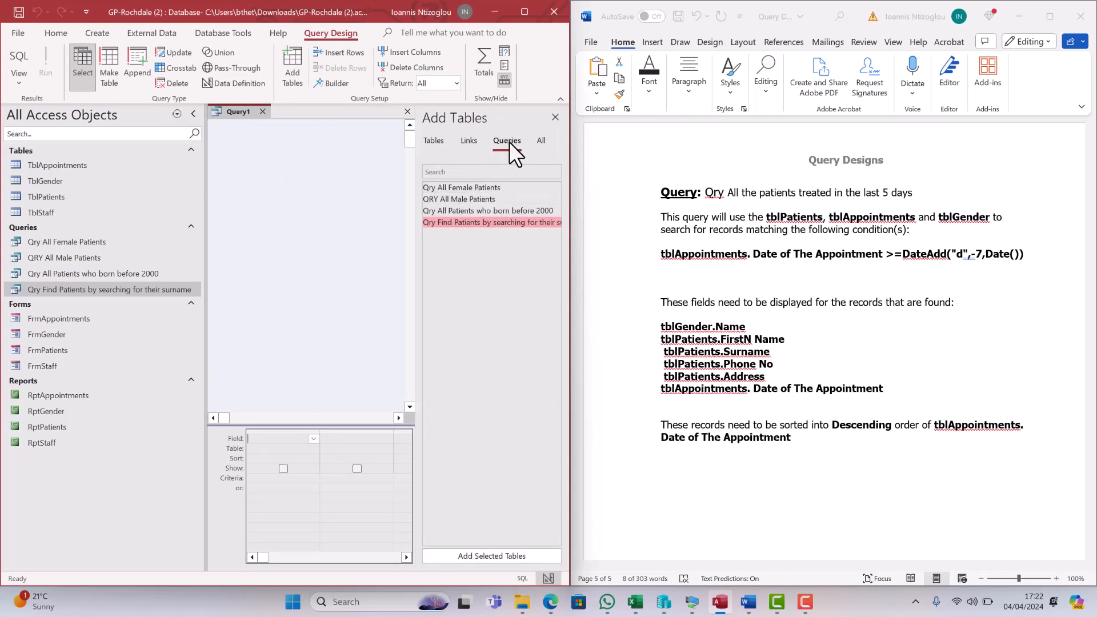
left_click(432, 140)
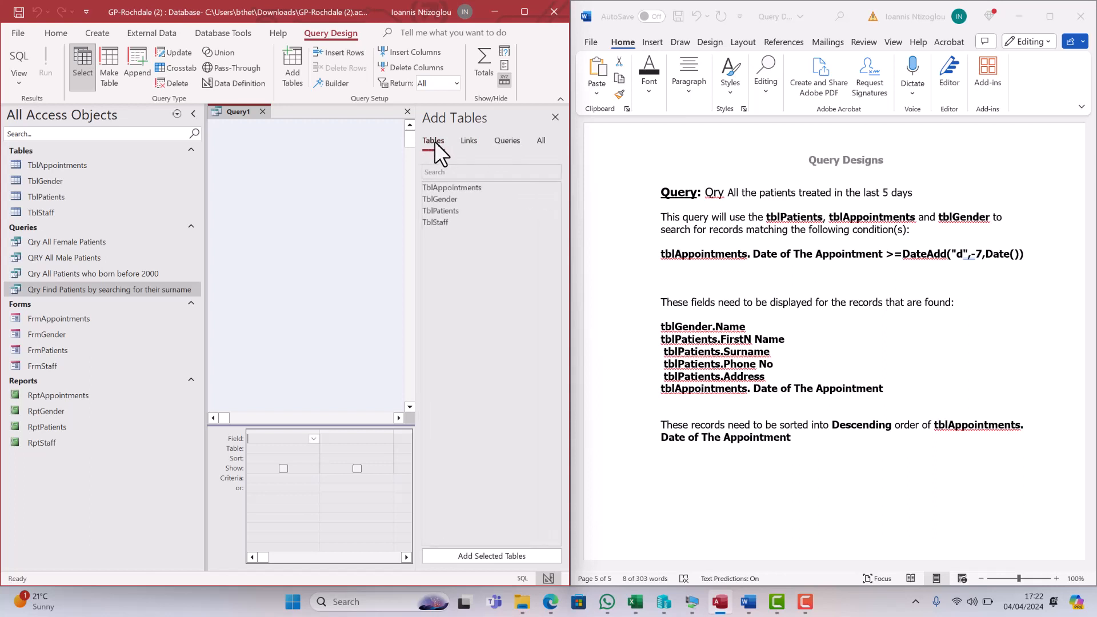
double_click(447, 213)
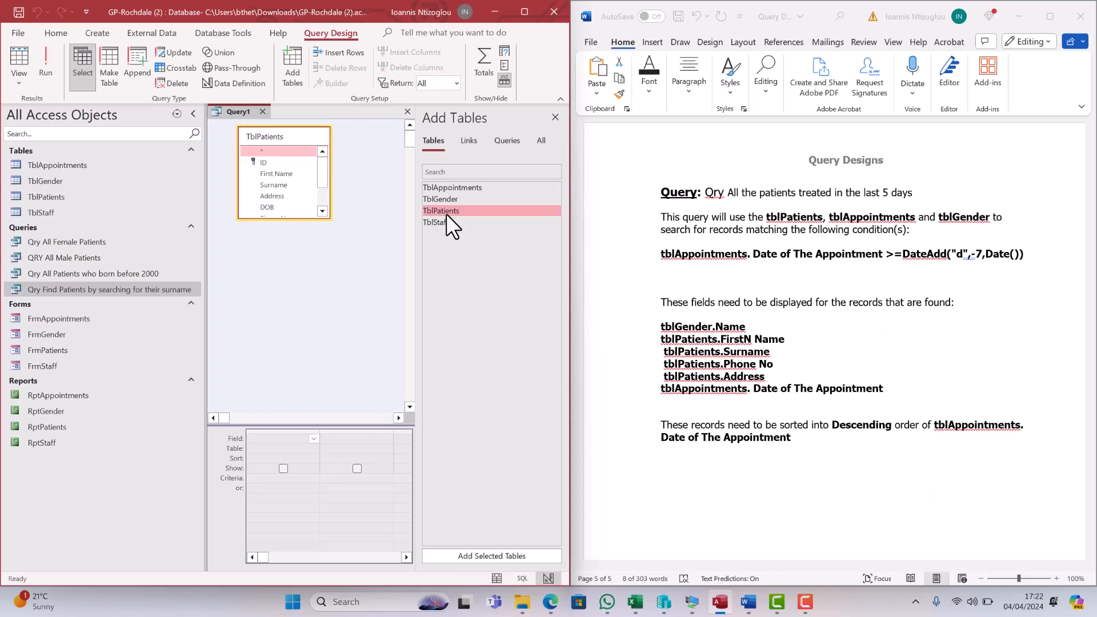
left_click(335, 221)
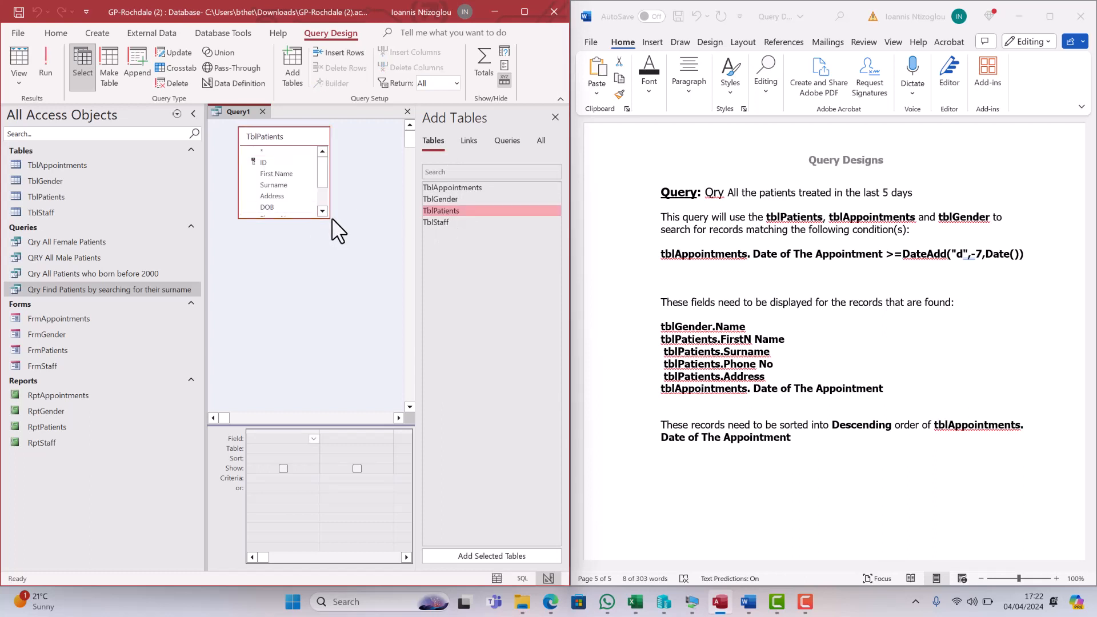
left_click_drag(328, 217, 327, 271)
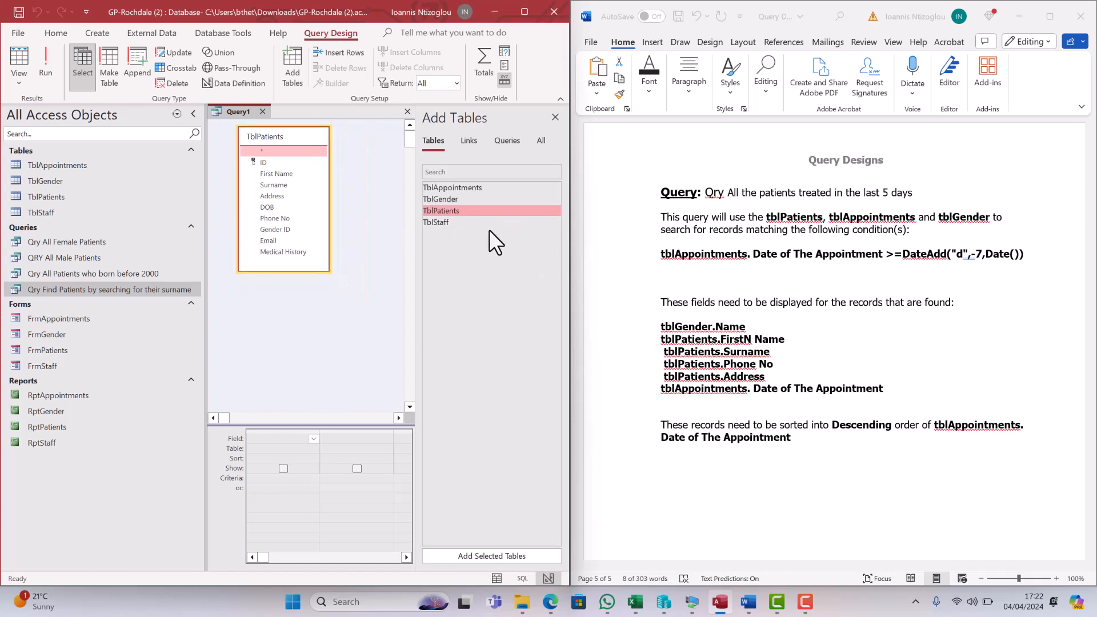
double_click(471, 187)
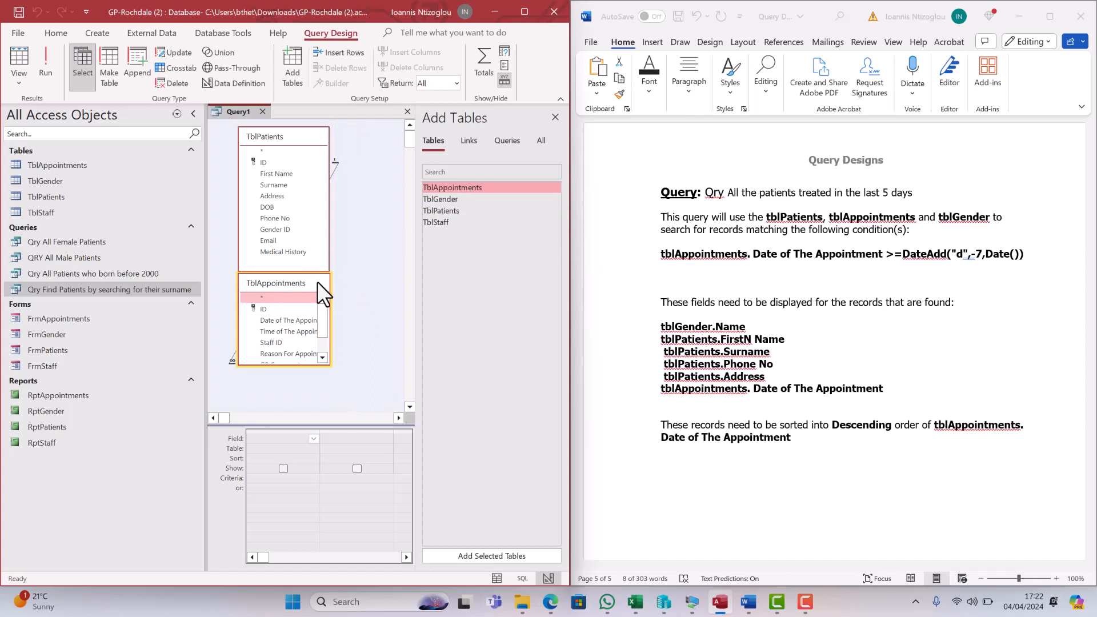
left_click_drag(312, 280, 403, 157)
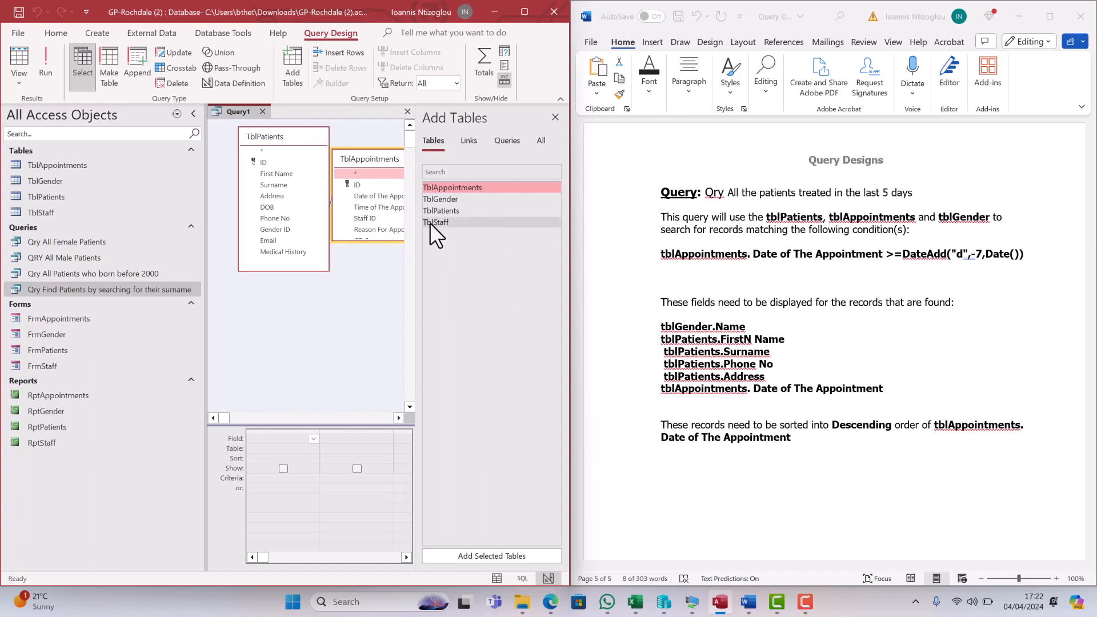
double_click(453, 200)
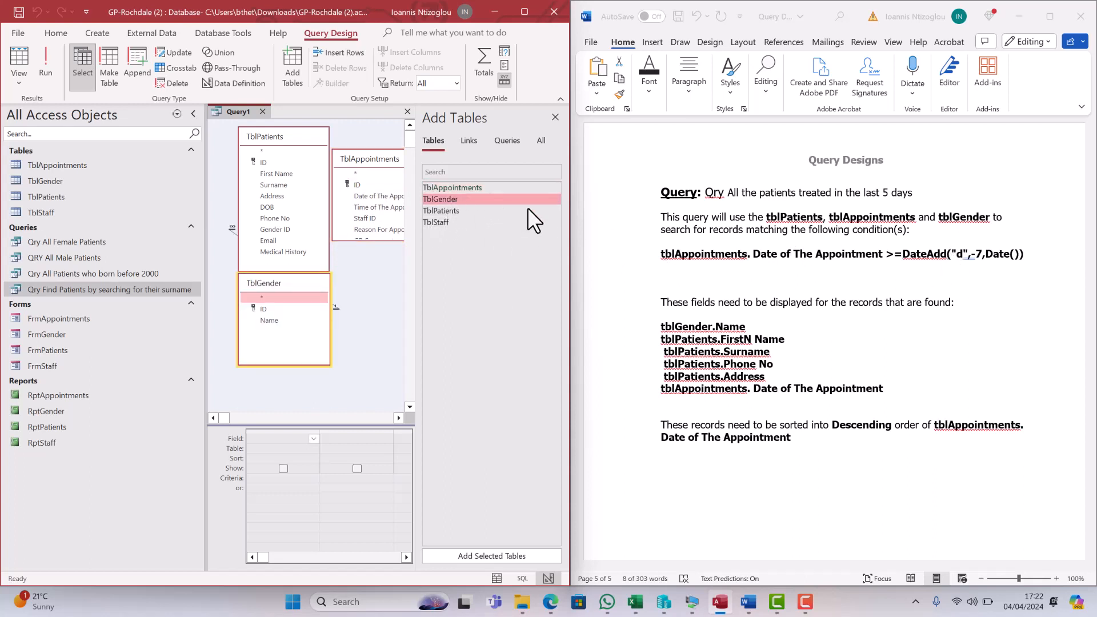
left_click(554, 117)
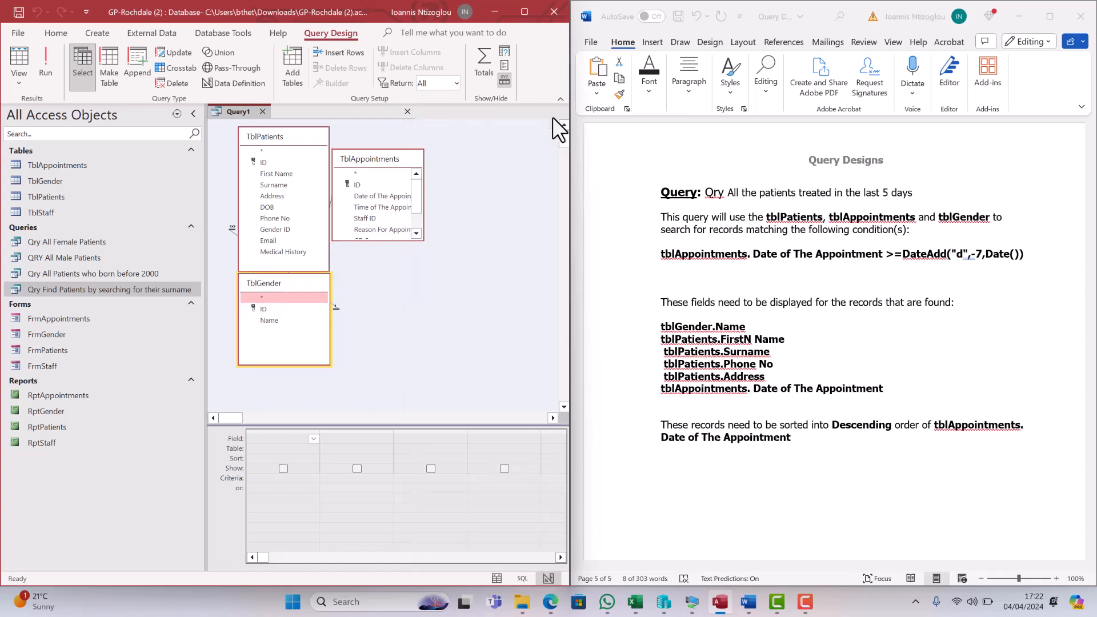
Move TblAppointments and TblGender apart from TblPatients so the relationships are clear, and resize both boxes to fit their fields
left_click_drag(392, 156, 468, 131)
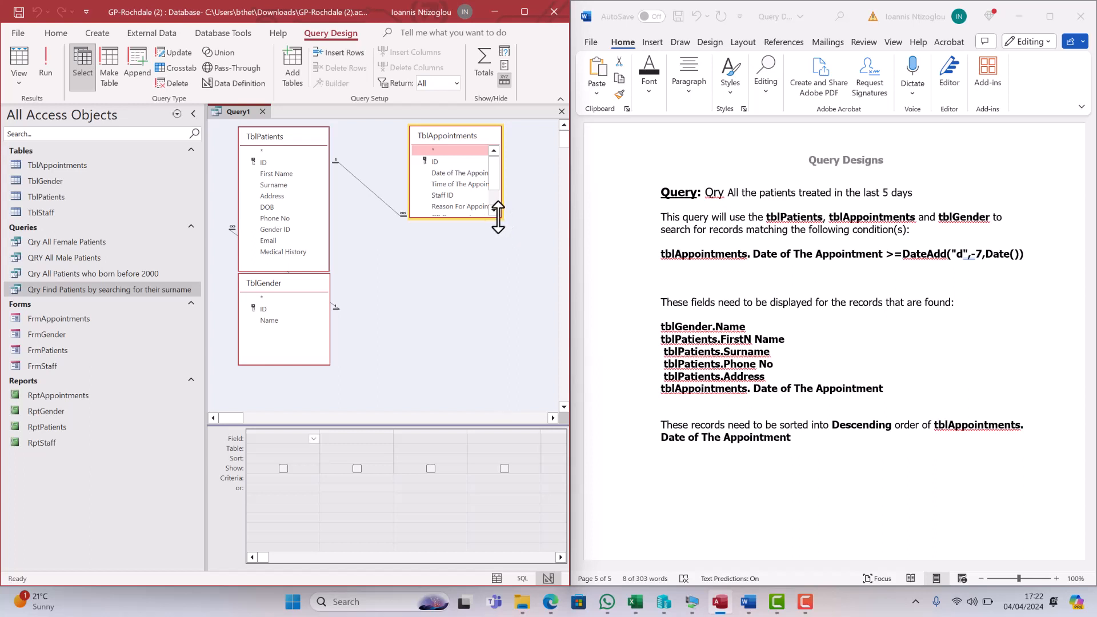
left_click_drag(501, 218, 526, 258)
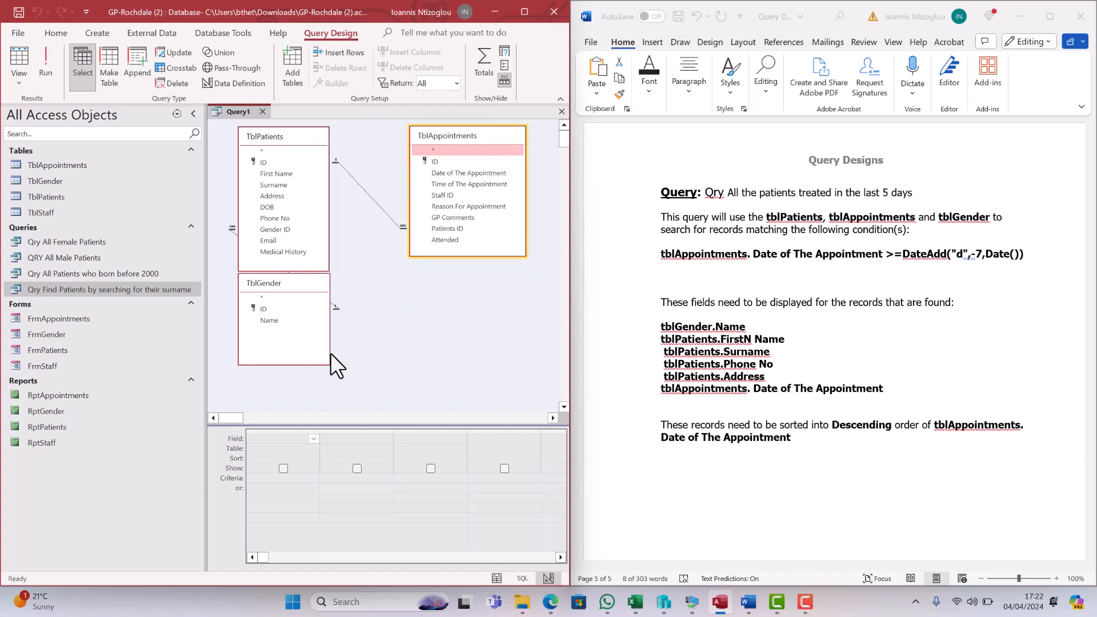
left_click_drag(326, 362, 328, 336)
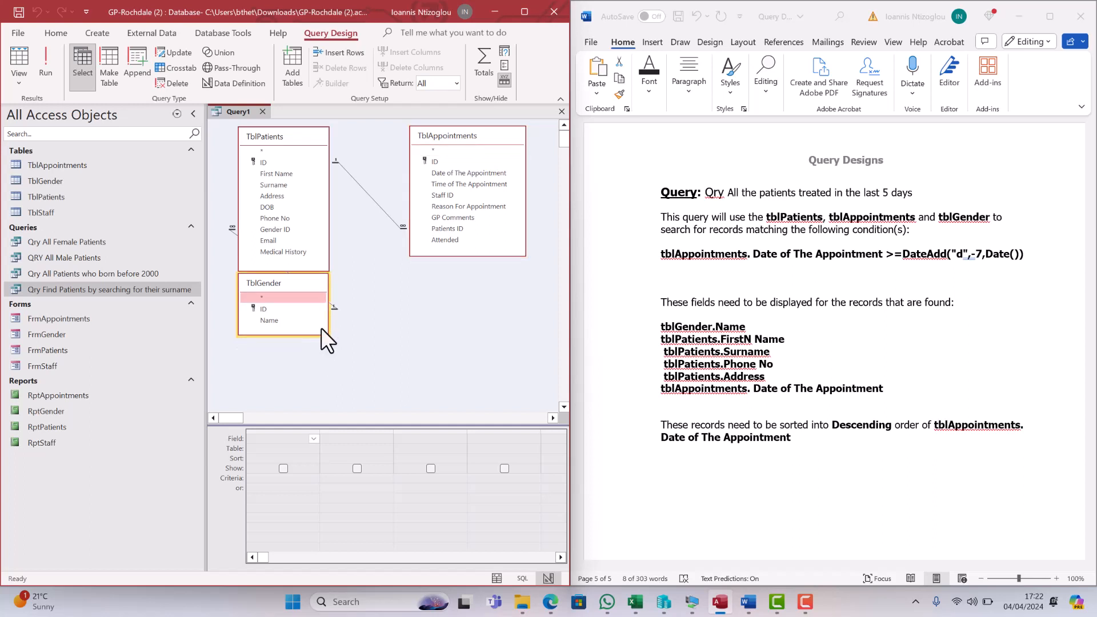
left_click_drag(287, 281, 452, 282)
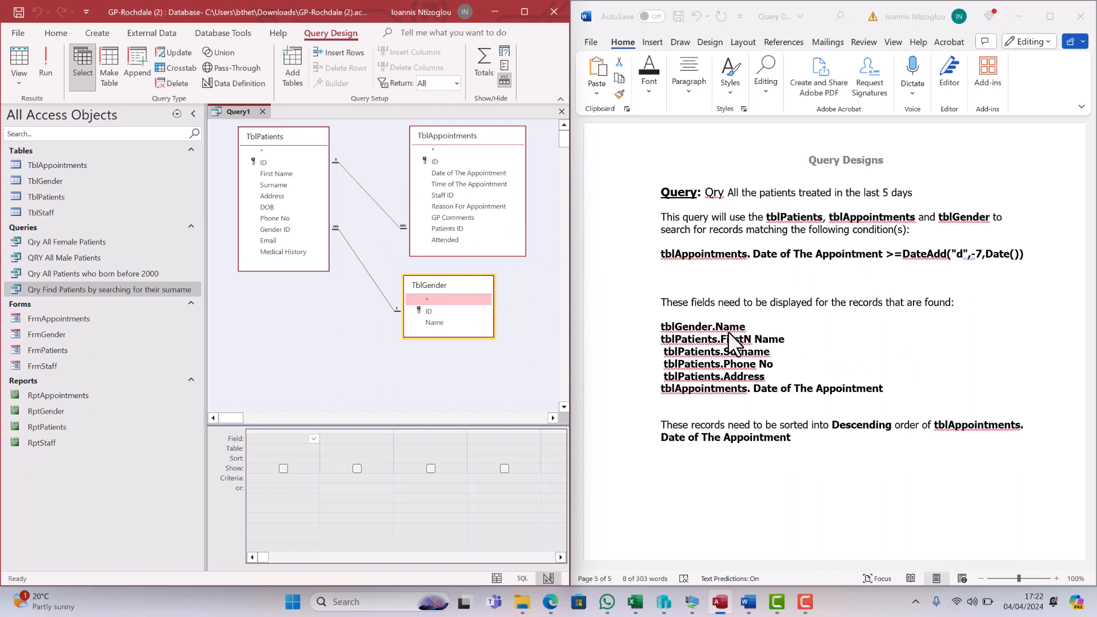
Add the gender Name, First Name, Surname, Phone No, Address and Date of The Appointment fields to the query grid
double_click(434, 324)
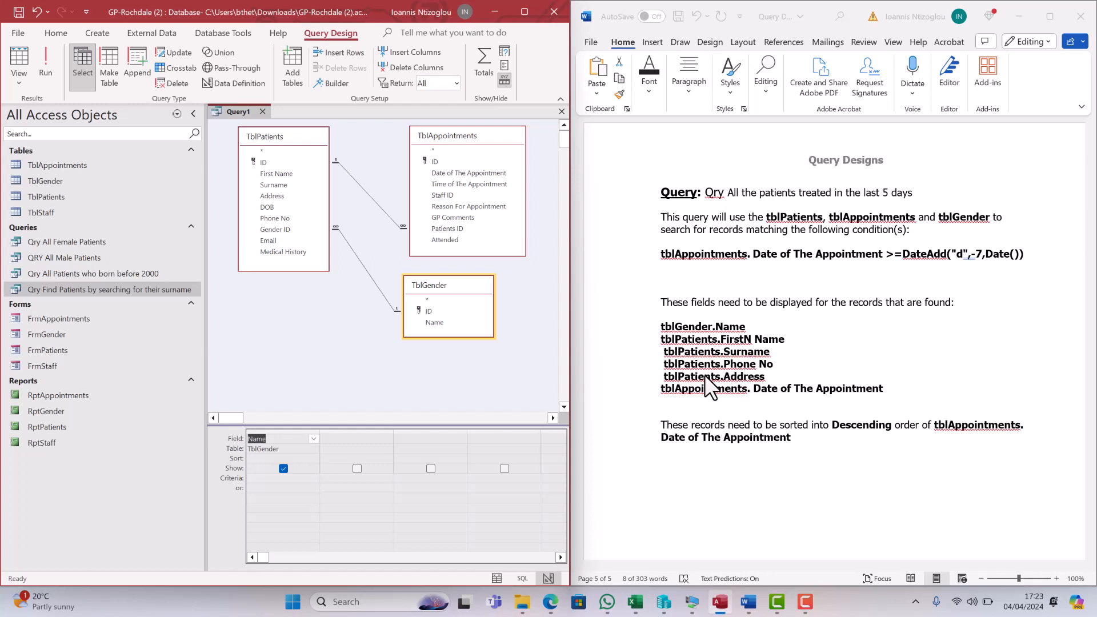
double_click(273, 174)
double_click(272, 184)
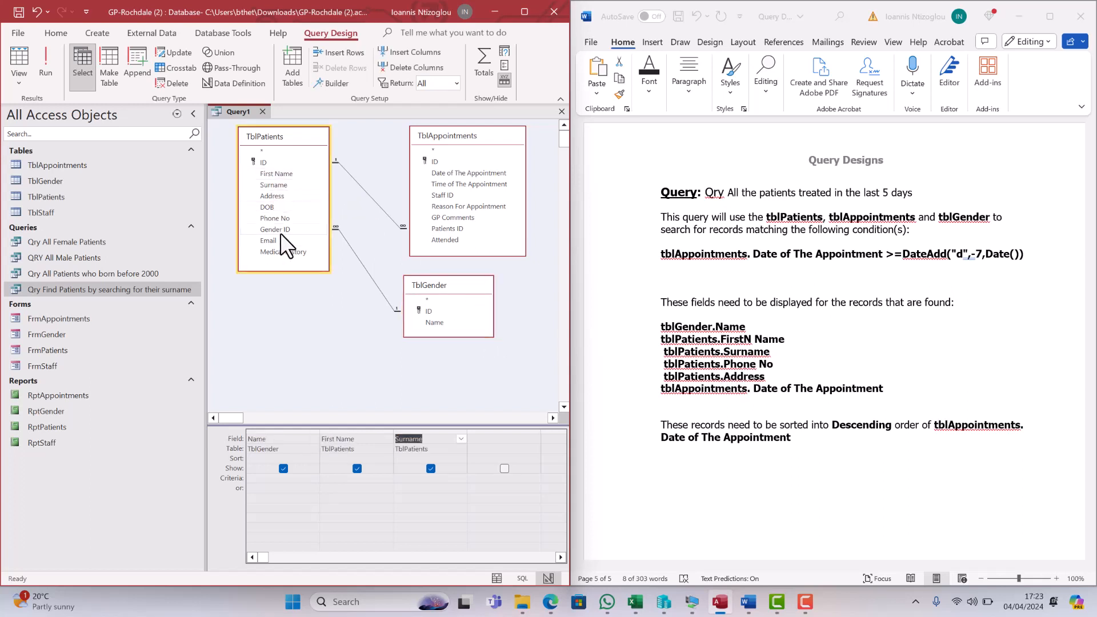
double_click(284, 218)
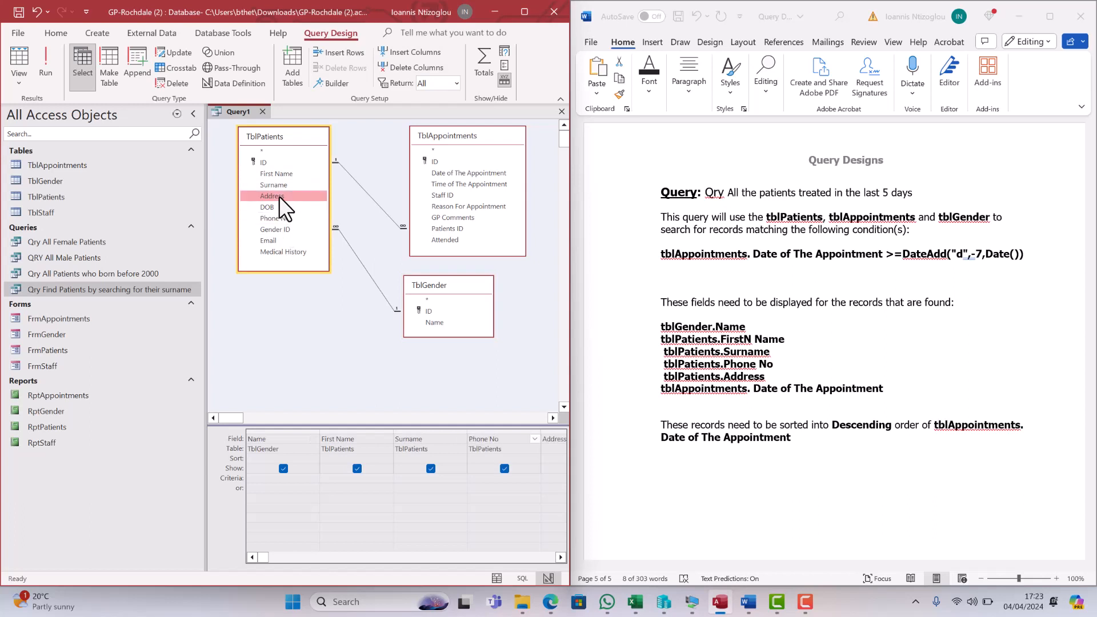
double_click(278, 196)
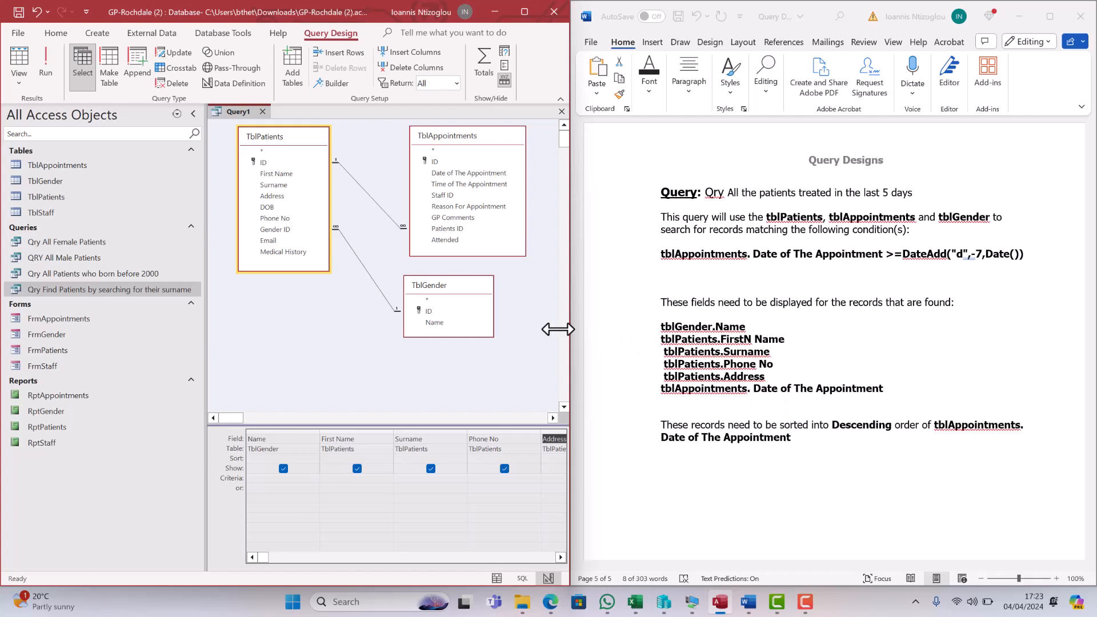
left_click(455, 182)
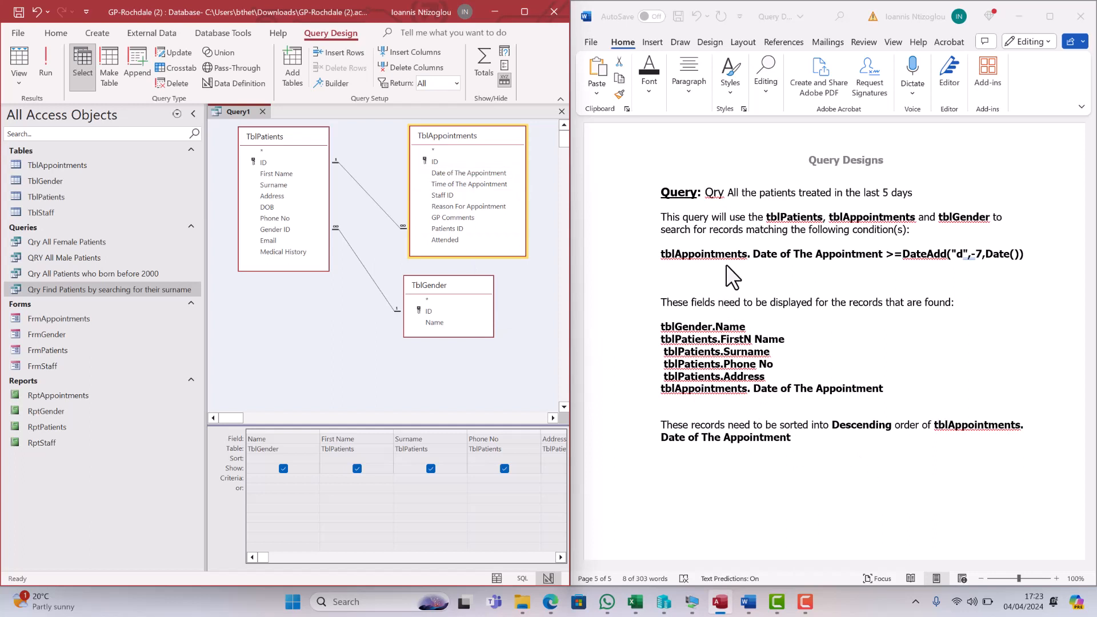
Switch to the Word document and change the number of days in the DateAdd condition to -5
left_click(763, 266)
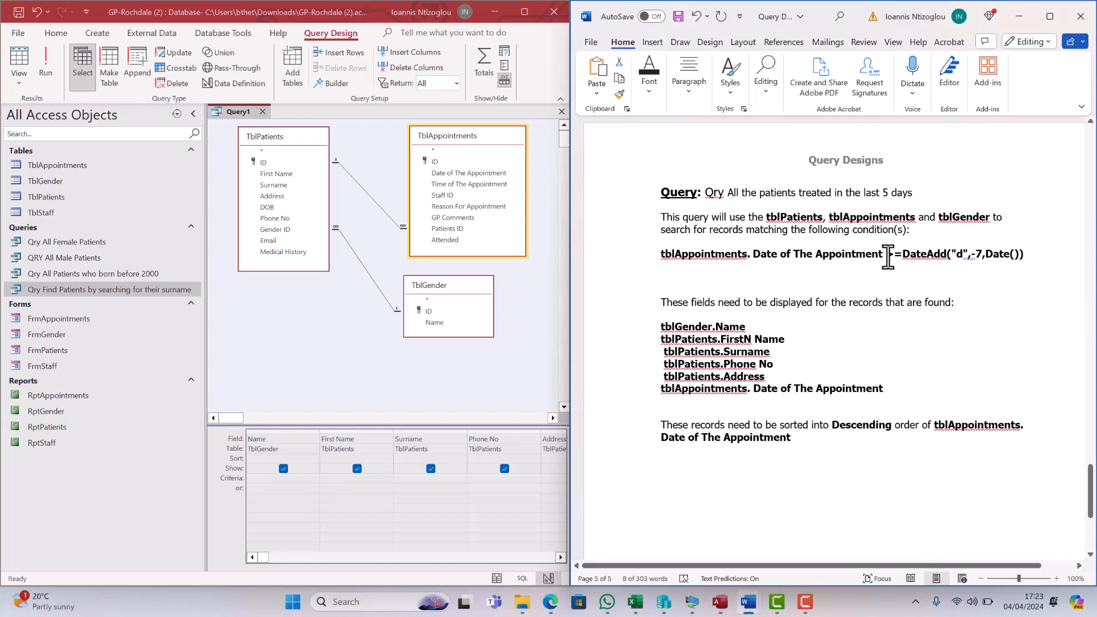
left_click_drag(887, 257, 1025, 254)
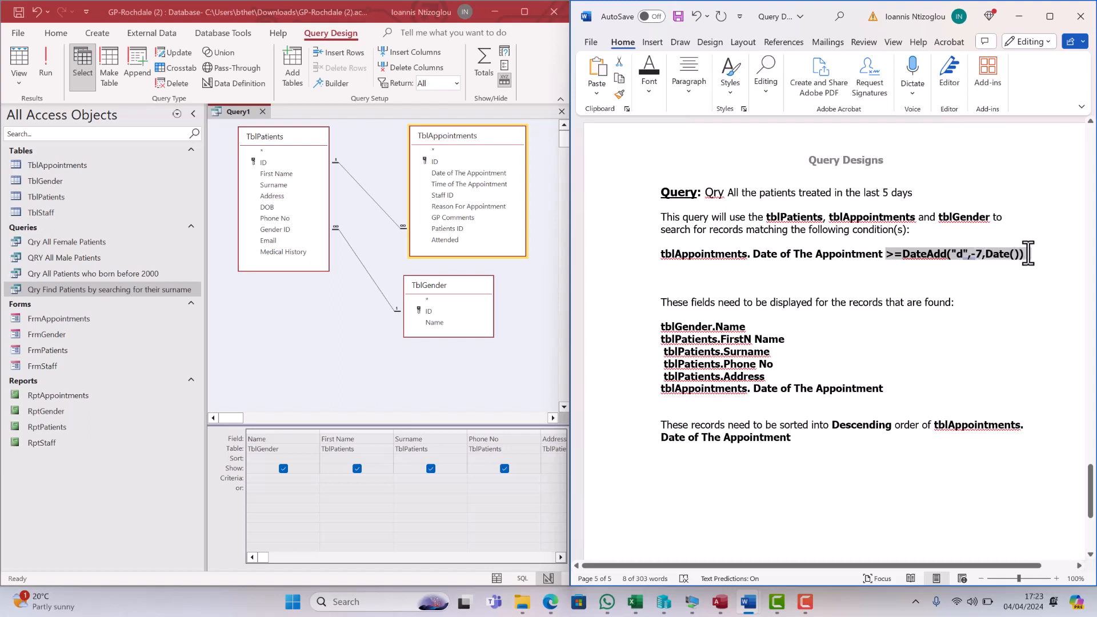
left_click(895, 192)
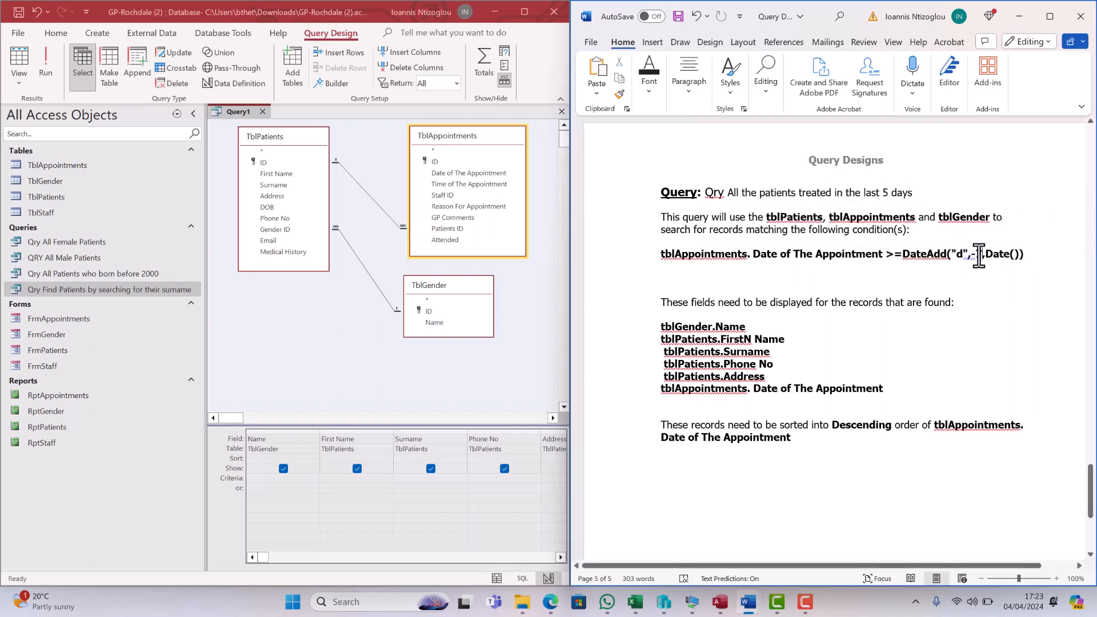
key("BackSpace")
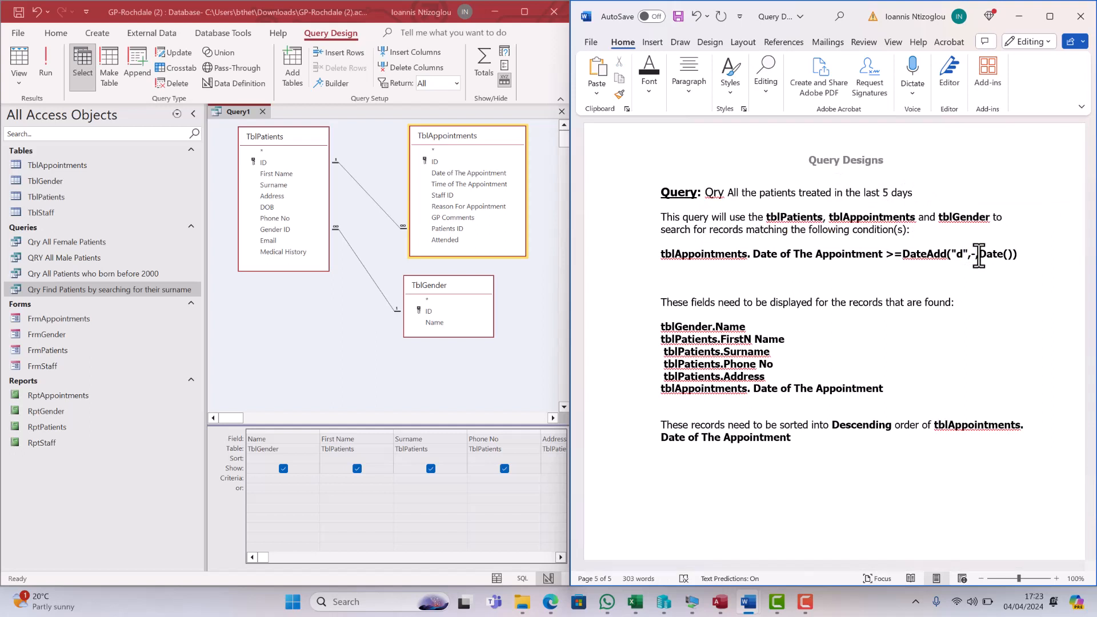
type("5,")
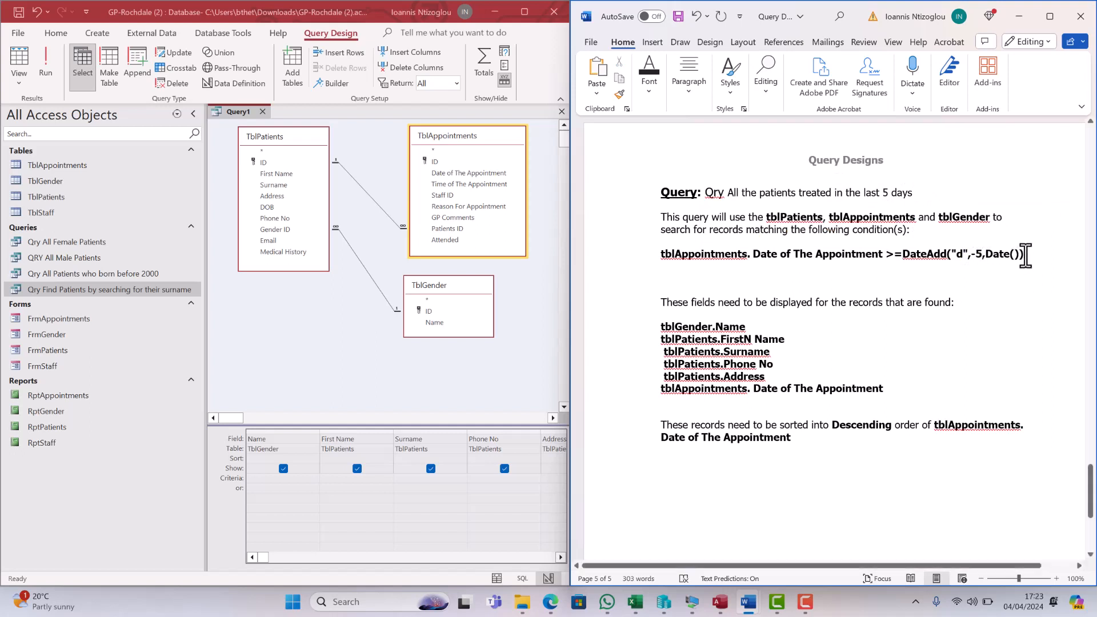
left_click_drag(1026, 256, 939, 252)
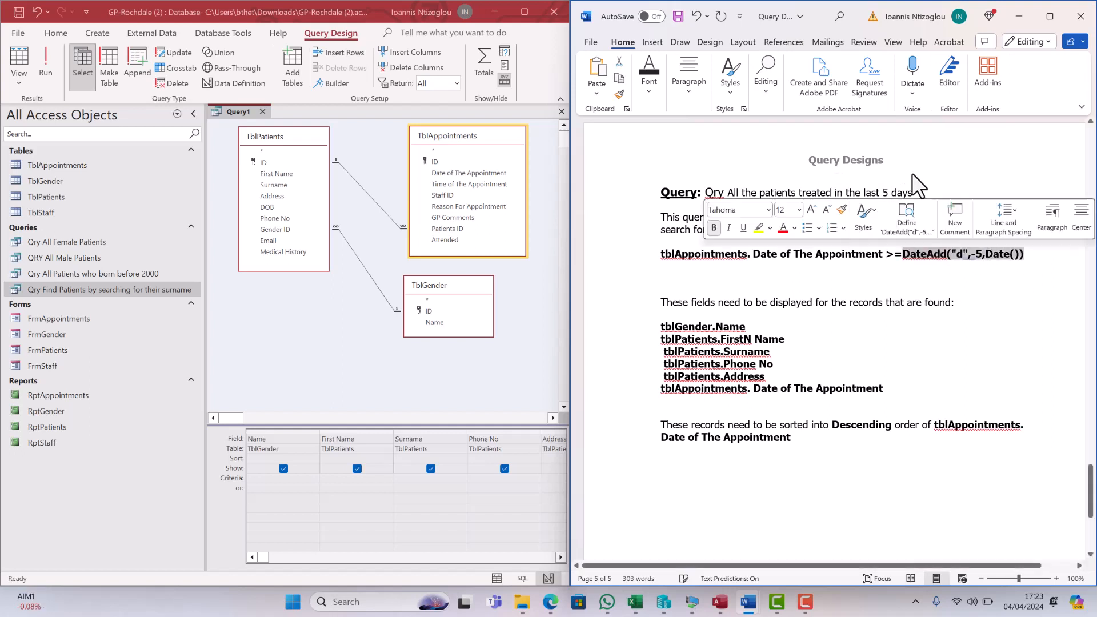
Change the design's title to "last 7 days" and set the number of days in its DateAdd condition to -7
left_click(883, 193)
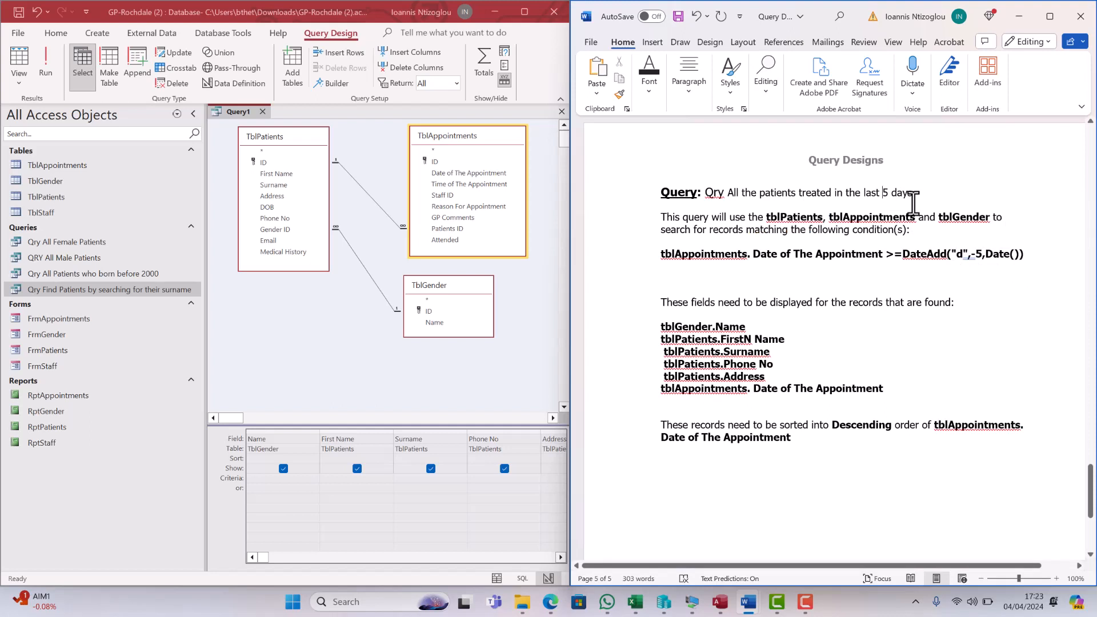
key("Delete")
type("7")
left_click(980, 255)
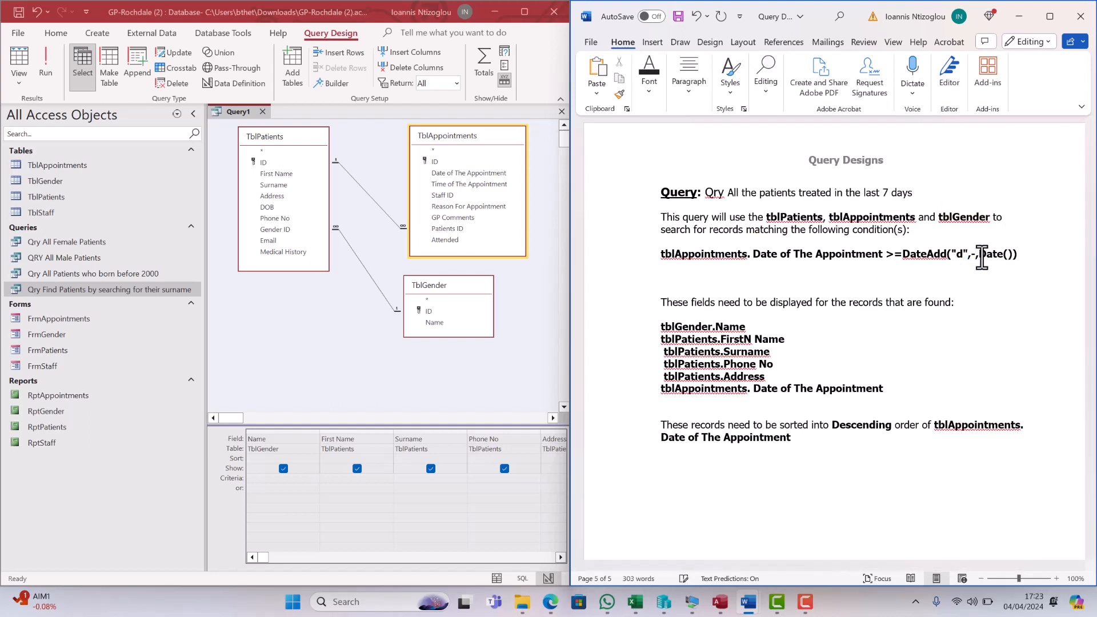
key("BackSpace")
type("7")
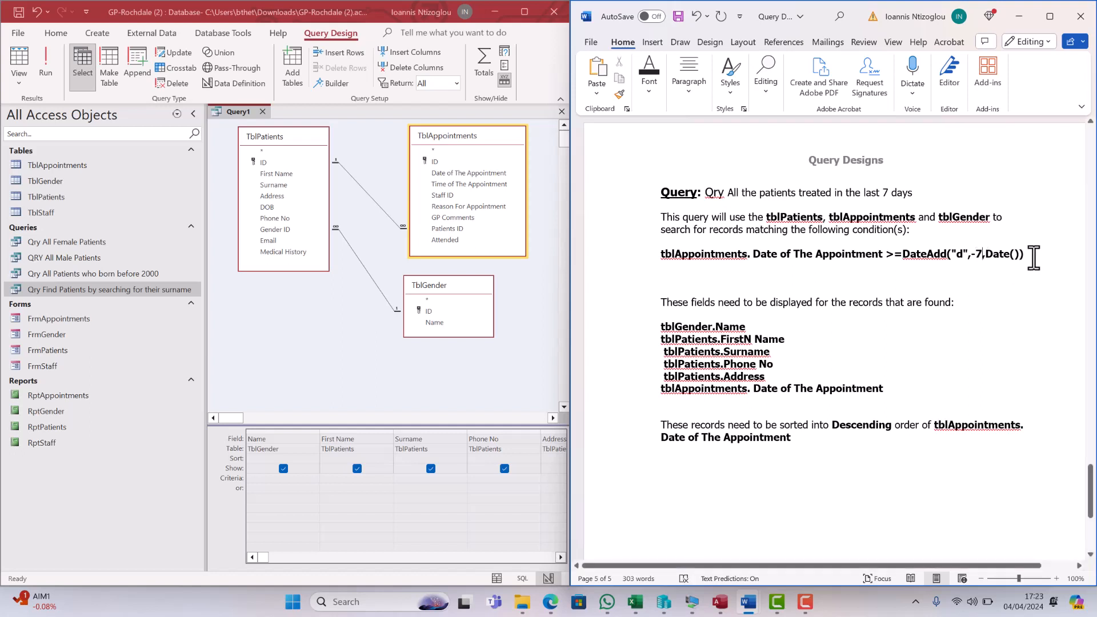
Copy the condition >=DateAdd("d",-7,Date()) from the Word design
mouse_move(1025, 255)
left_mouse_down()
mouse_move(991, 257)
mouse_move(1023, 254)
left_mouse_up()
left_click(990, 254)
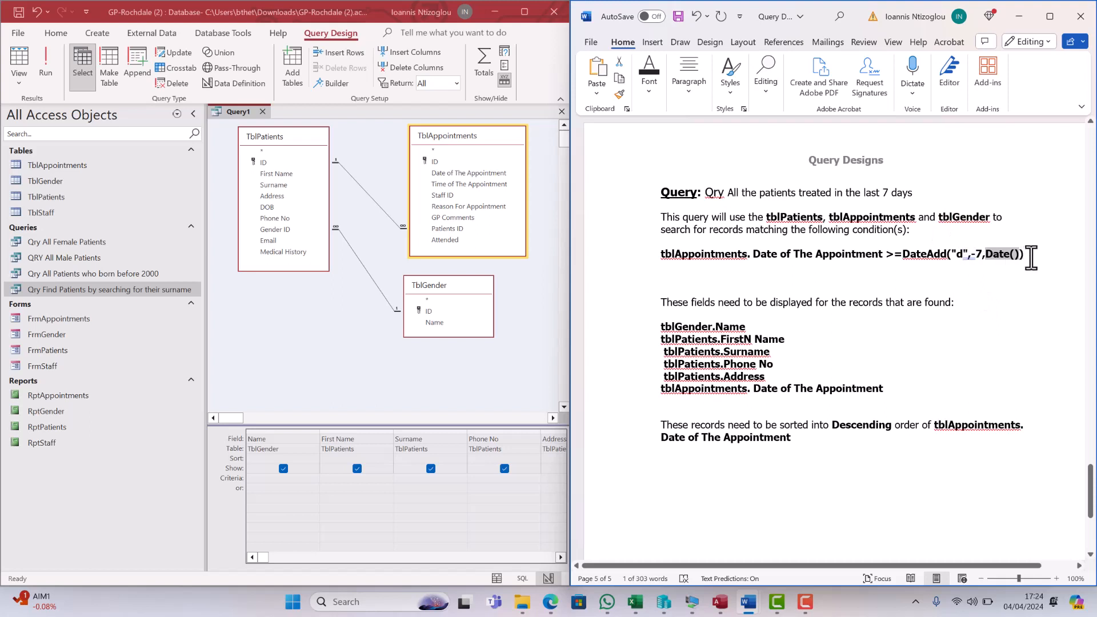
left_click_drag(1031, 257, 887, 256)
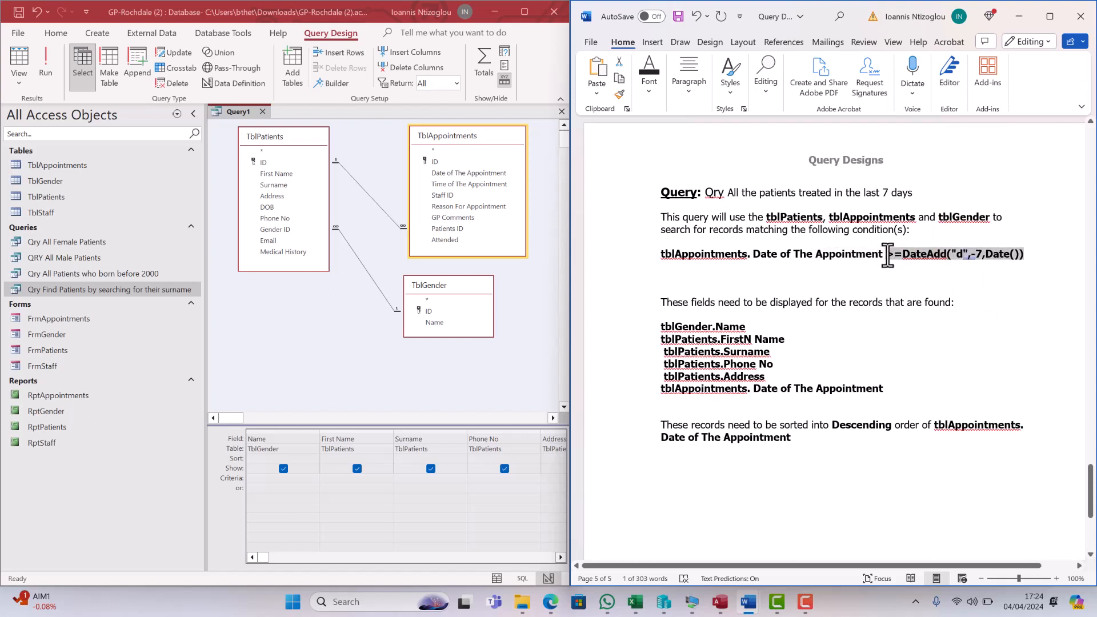
right_click(888, 254)
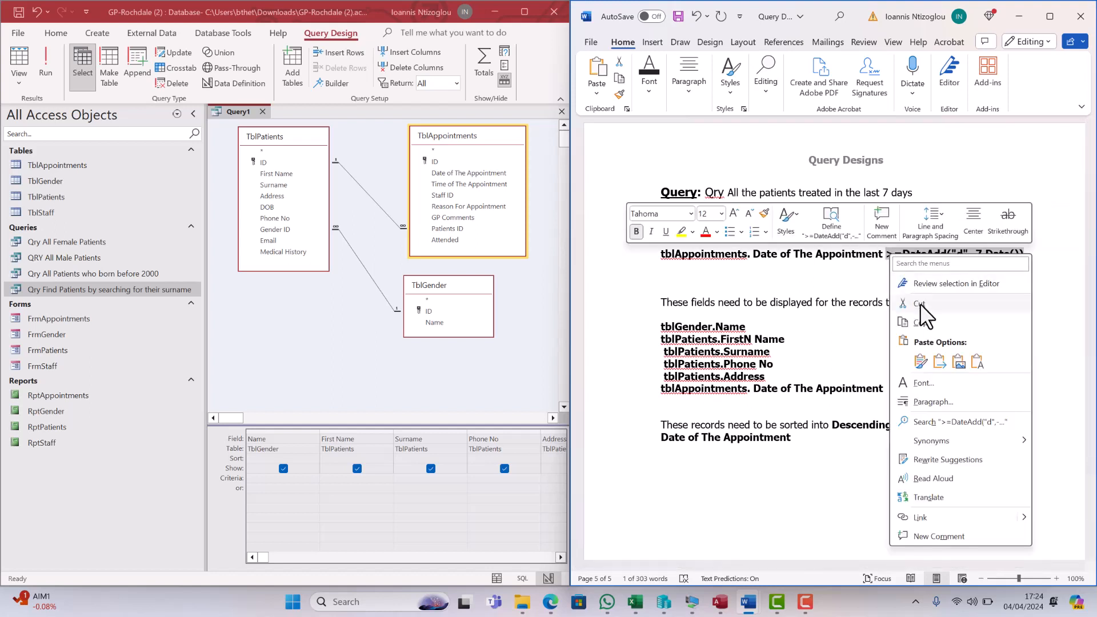
left_click(921, 322)
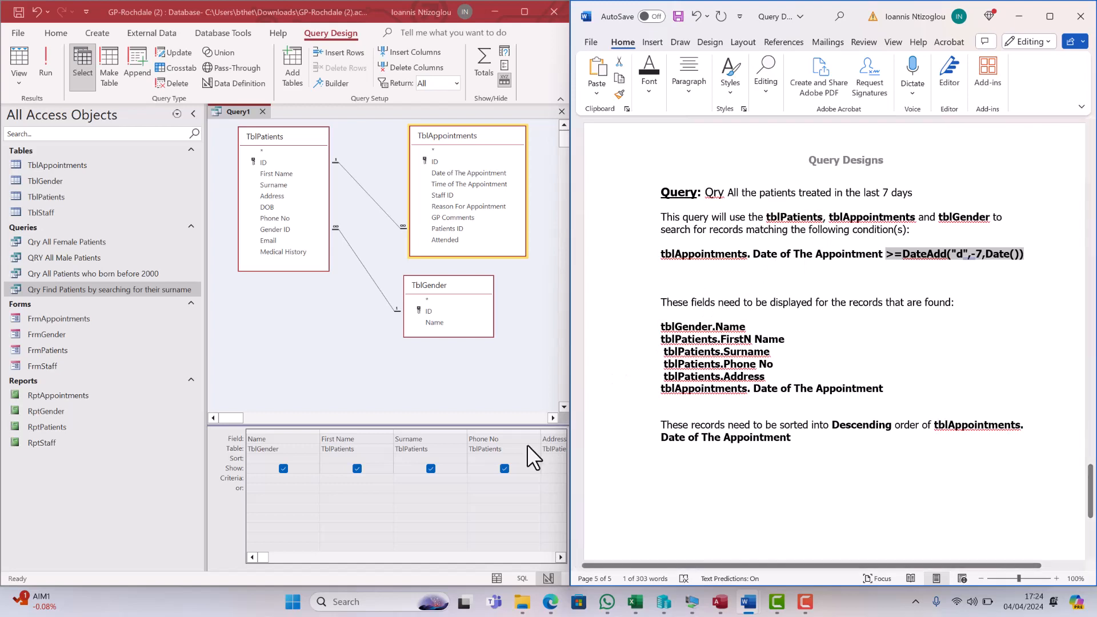
Enter the condition >=DateAdd("d",-7,Date()) as the criteria for Date of The Appointment and place Access beside the Word design
left_click(503, 498)
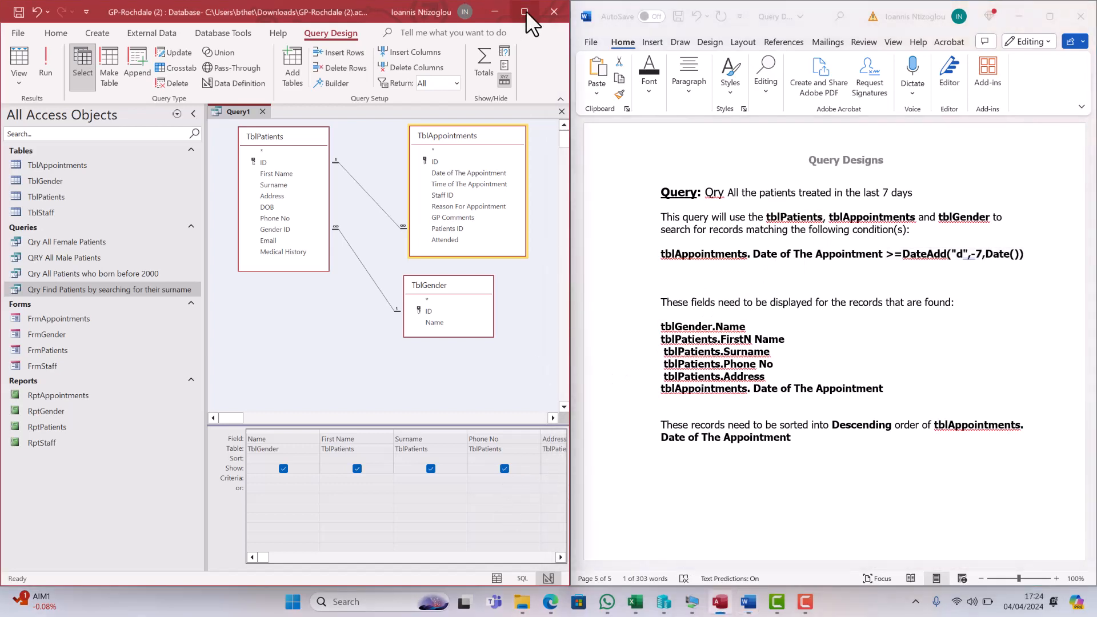
left_click(525, 11)
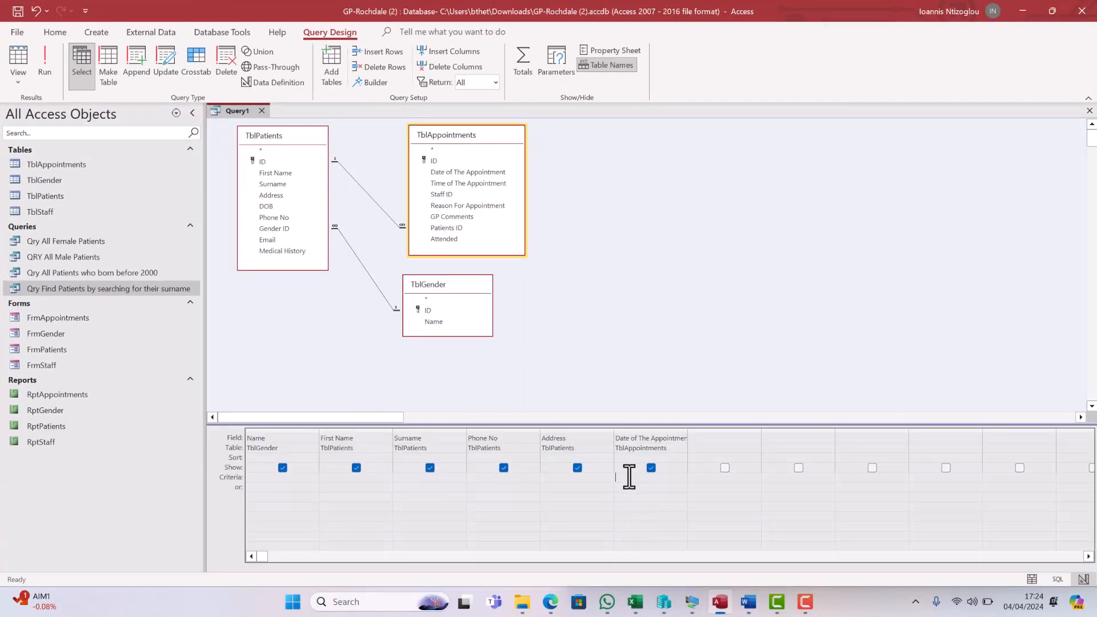
key("ctrl+v")
left_click_drag(877, 7, 1, 62)
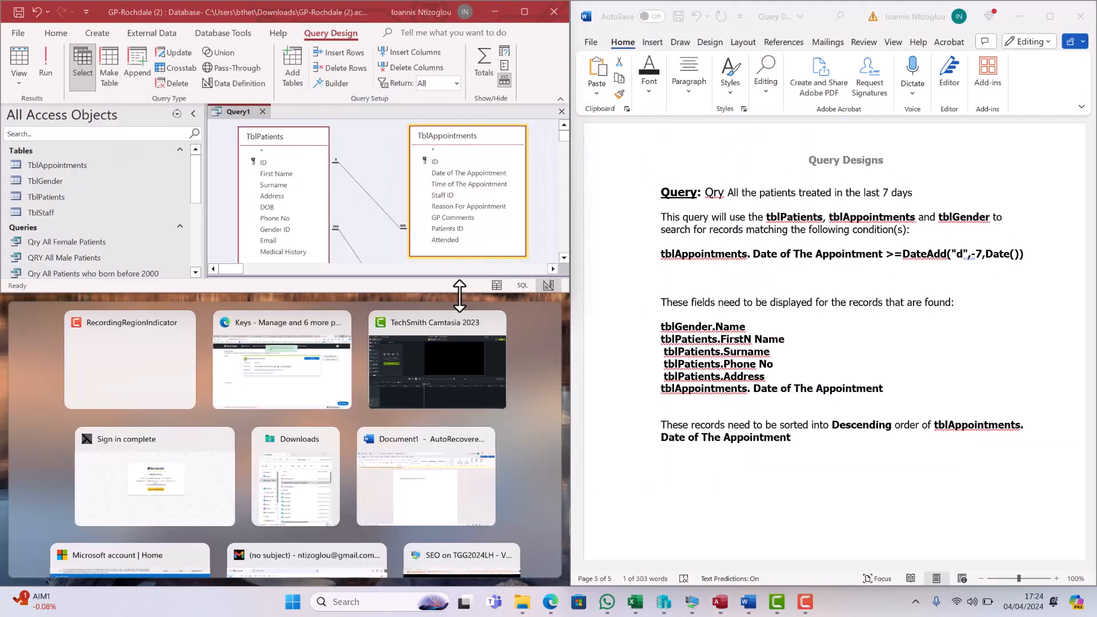
left_click_drag(460, 293, 481, 587)
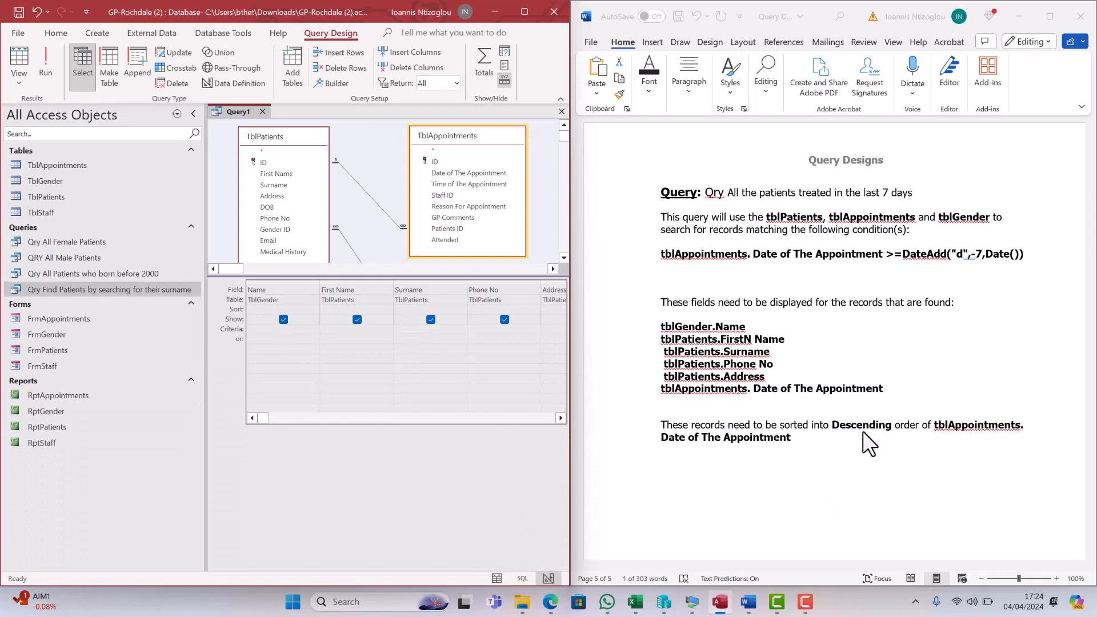
Sort the query by Date of The Appointment in descending order and enlarge the table area above the design grid
left_click(523, 11)
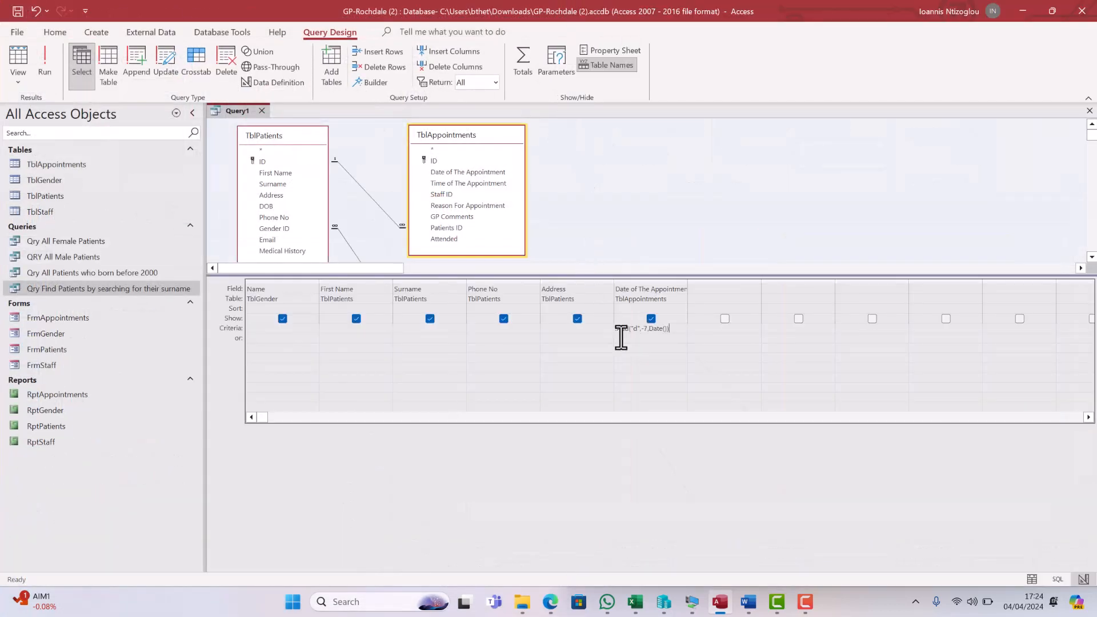
left_click(680, 308)
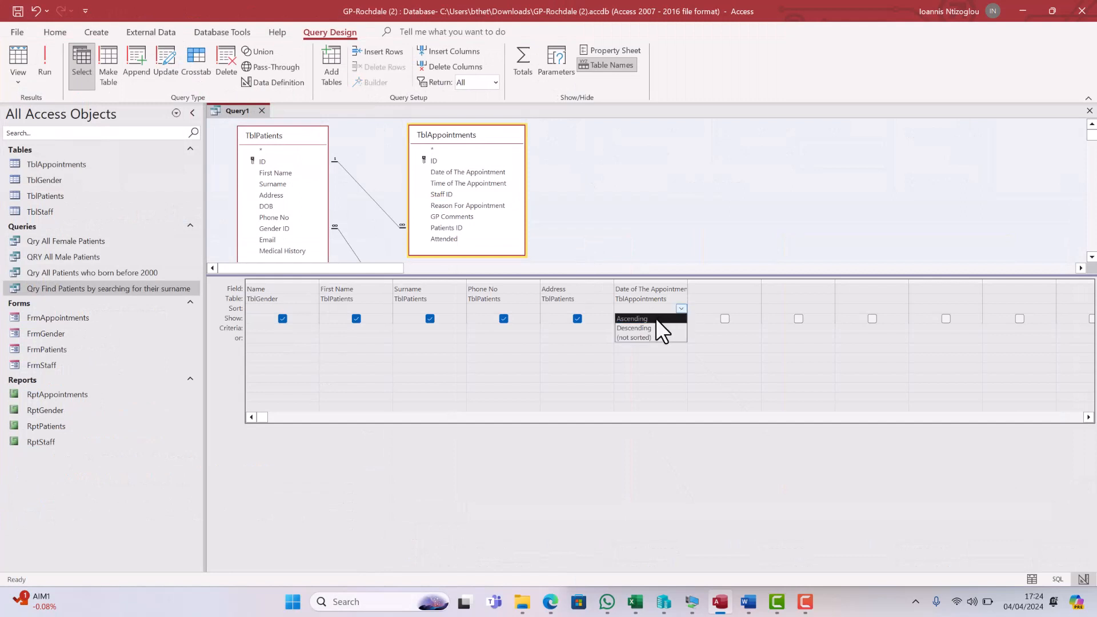
left_click(645, 338)
left_click(680, 308)
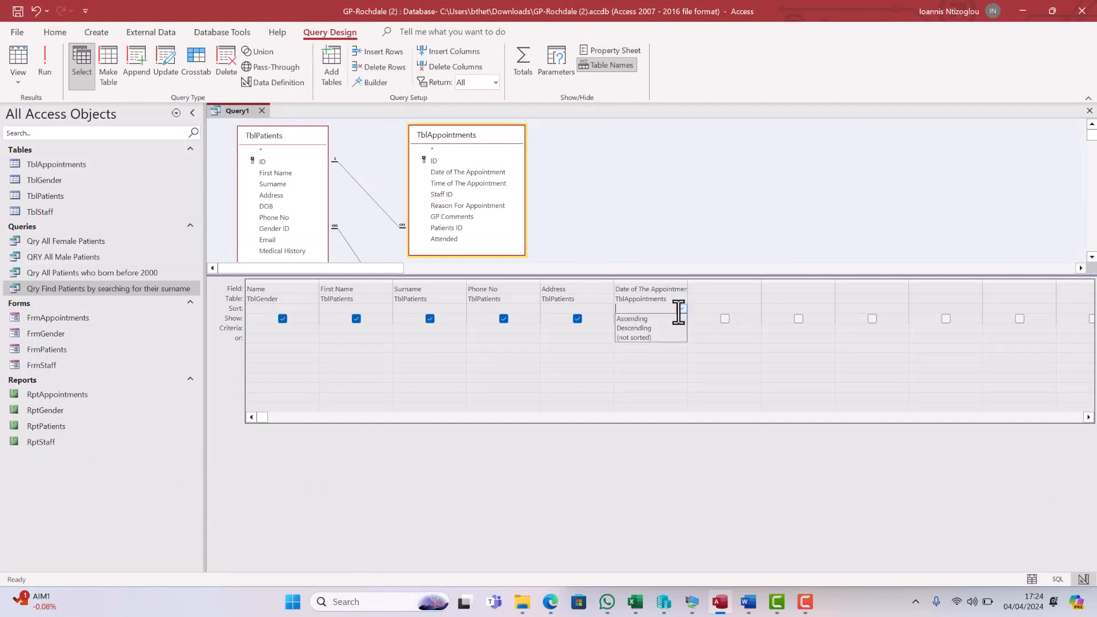
left_click(643, 328)
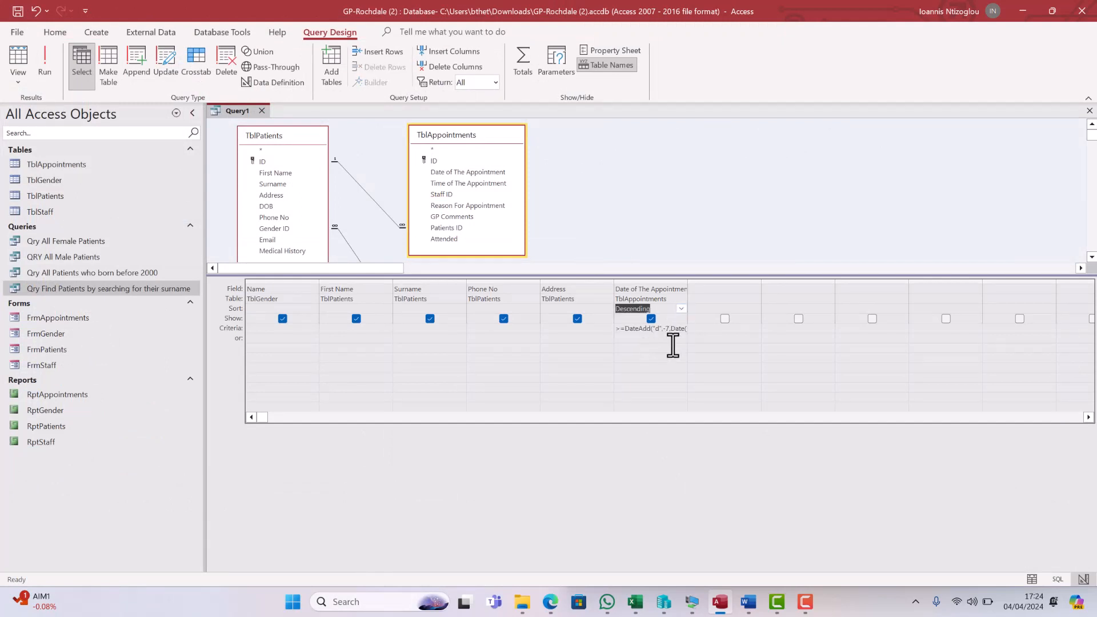
left_click(637, 358)
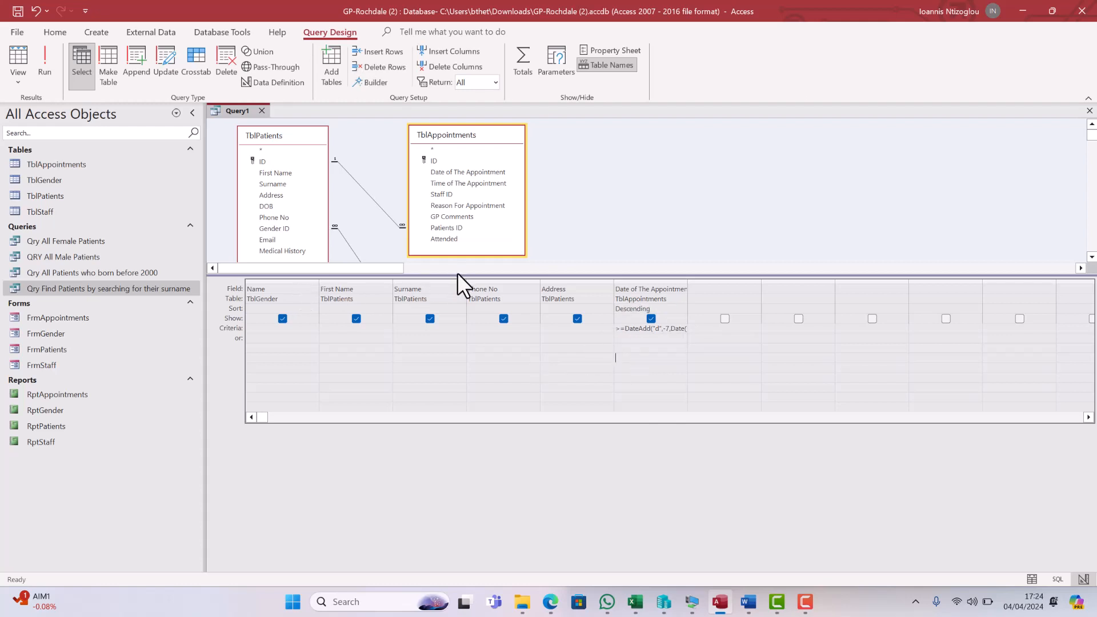
left_click_drag(456, 276, 440, 377)
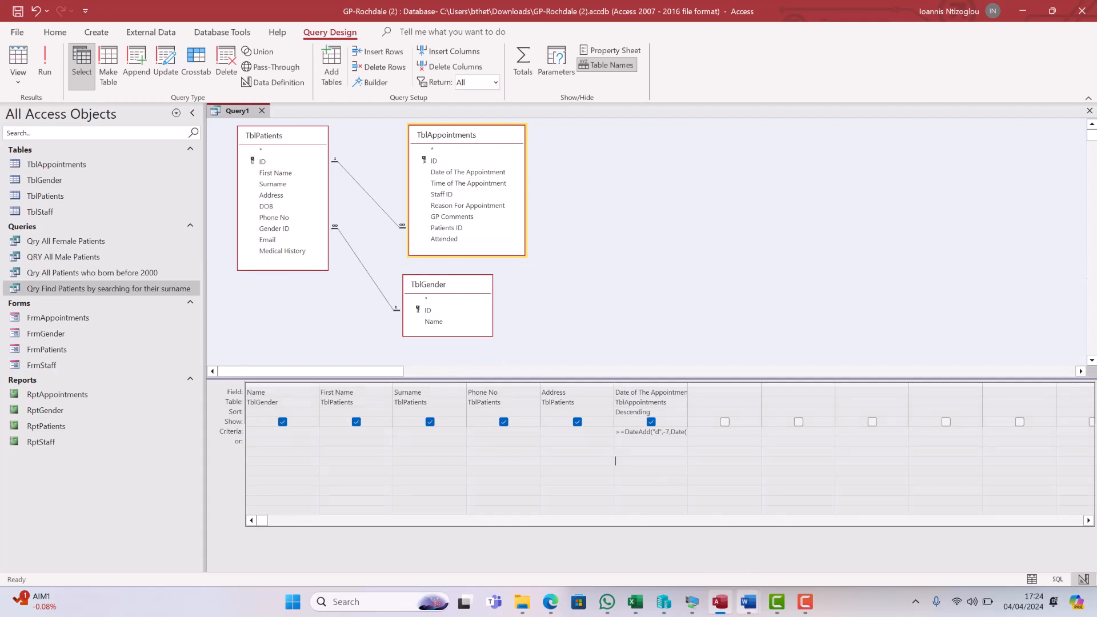
Switch to the Word design and copy its query title, Qry All the patients treated in the last 7 days
mouse_move(748, 602)
left_click(799, 509)
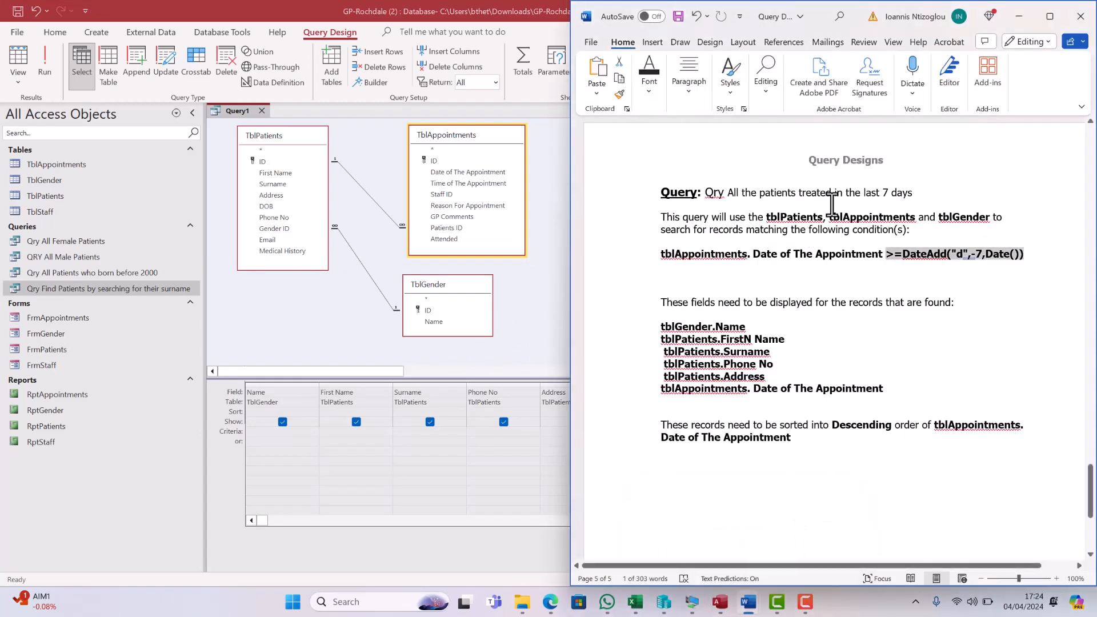
left_click_drag(917, 195, 713, 199)
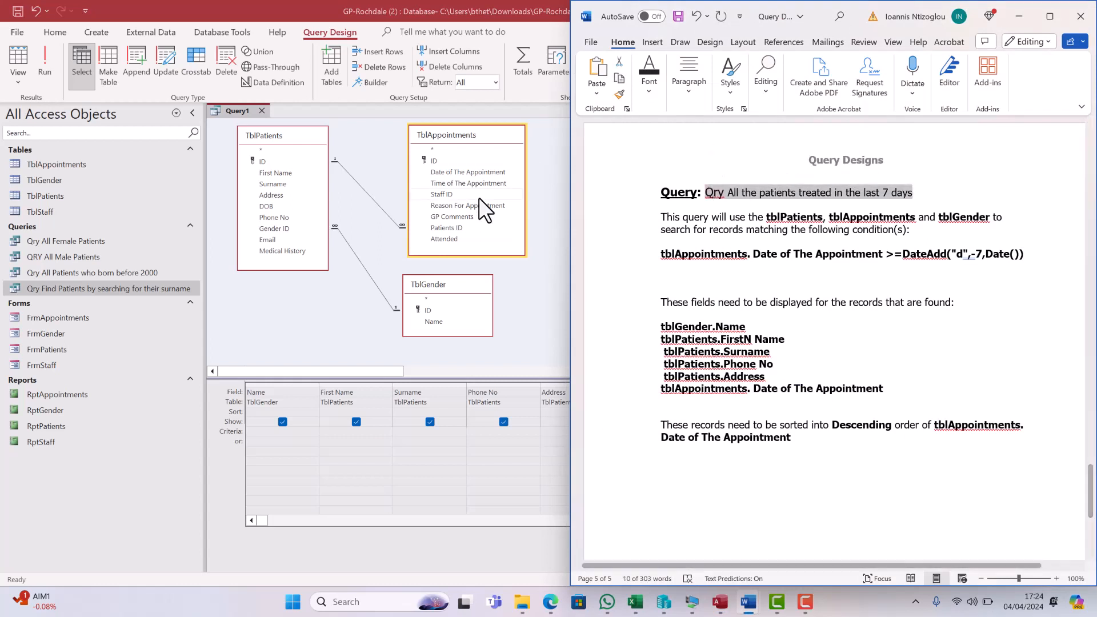
Return to Access, save the query as Qry All the patients treated in the last 7 days, and close it
left_click(271, 297)
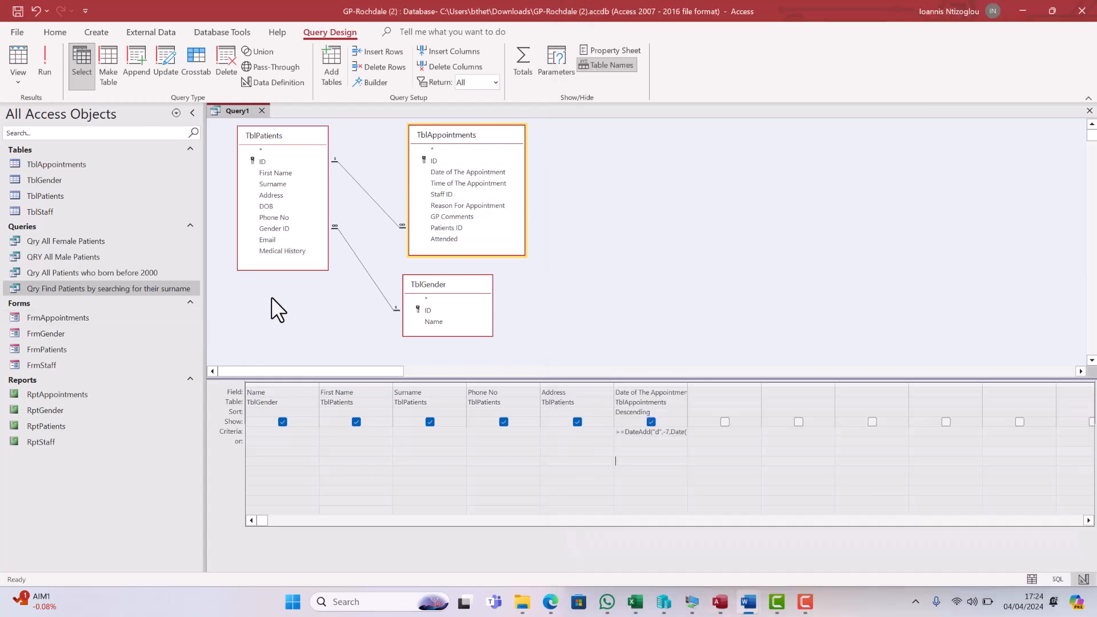
left_click(17, 11)
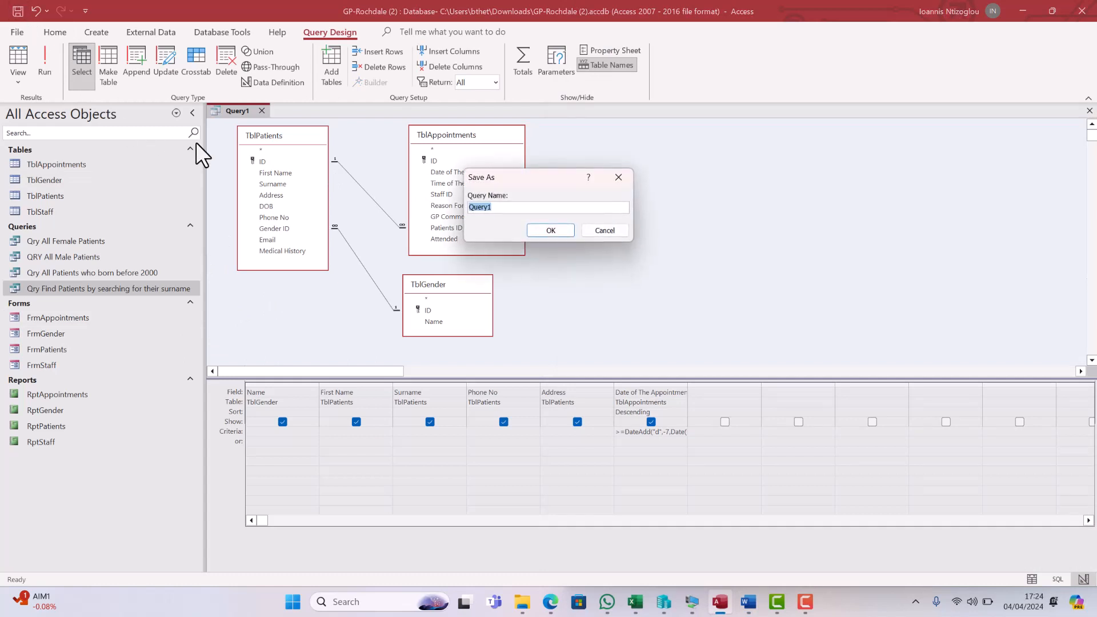
key("ctrl+v")
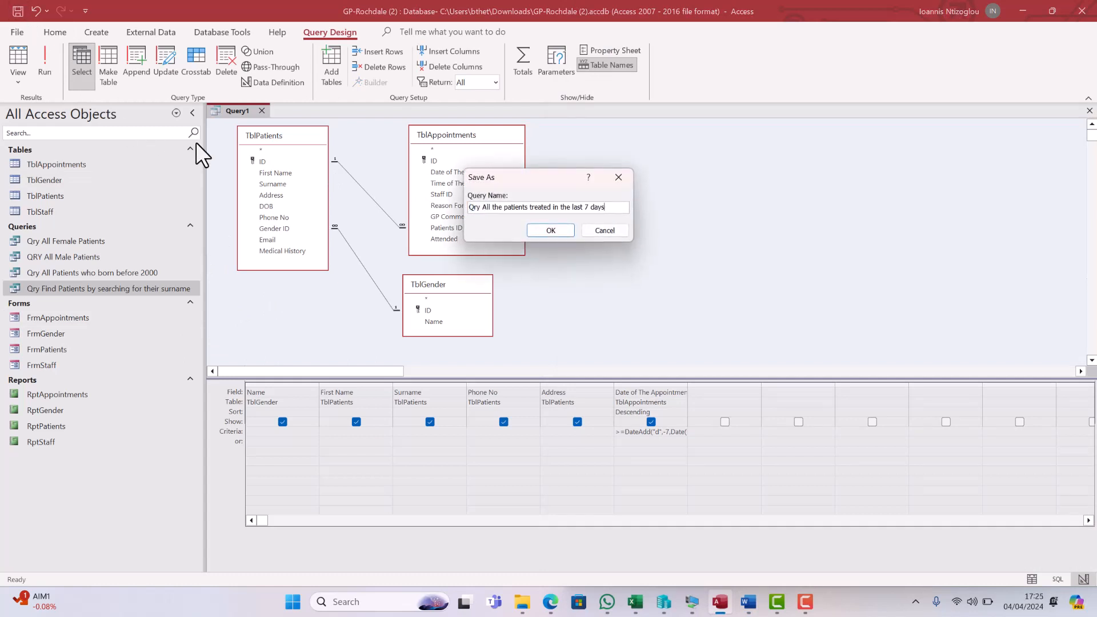
left_click(562, 234)
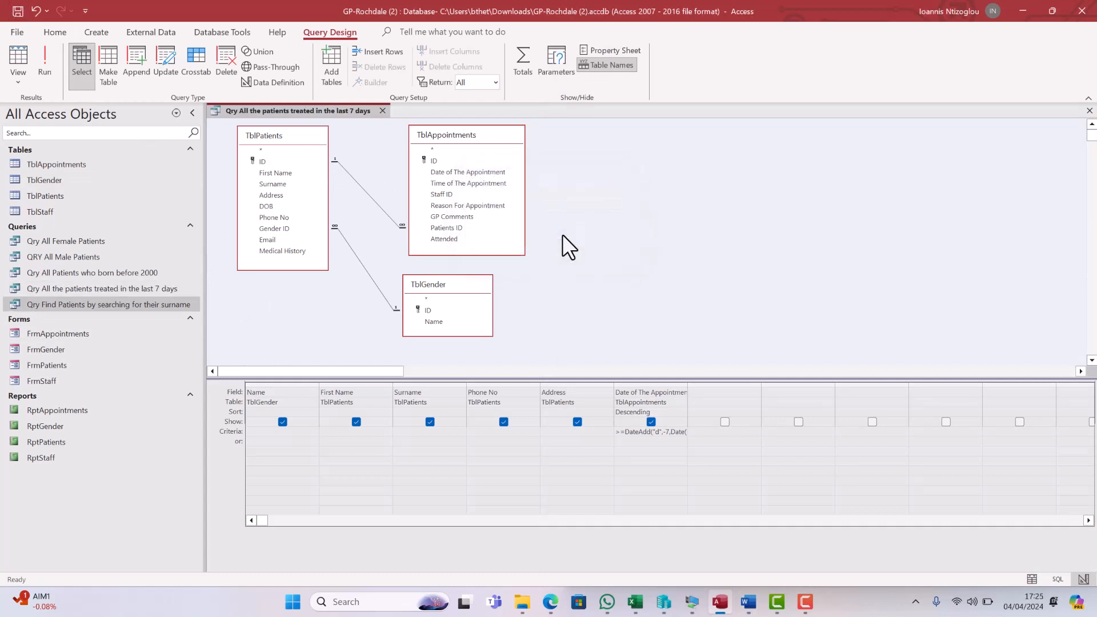
left_click(383, 110)
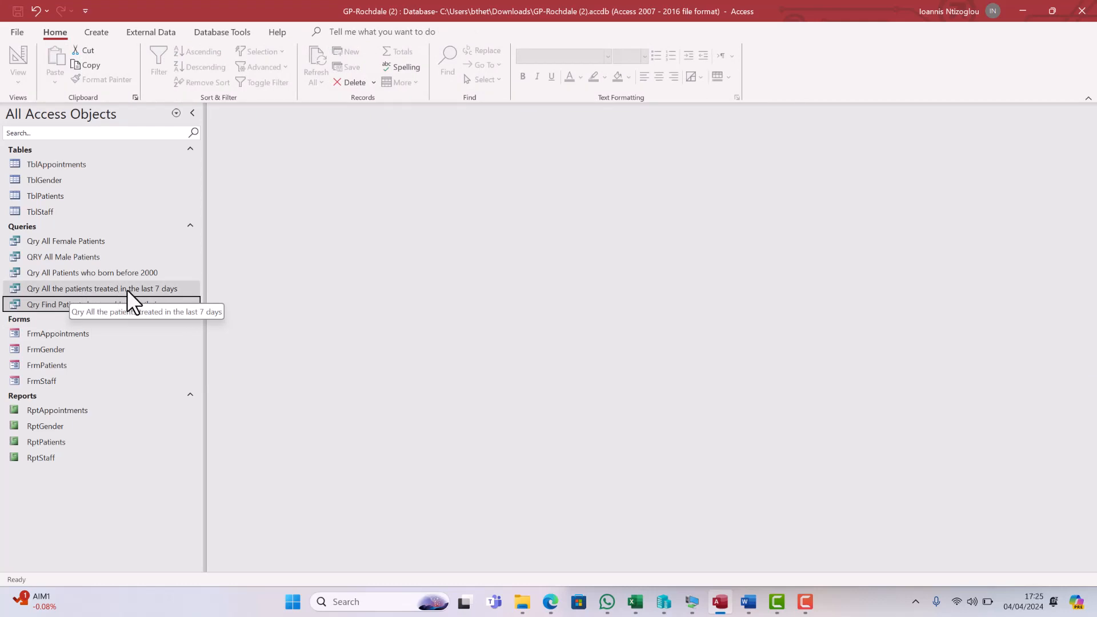
Run the saved last-7-days query, then set the test2 appointment's date to 02/04/2024 in TblAppointments and close the table
double_click(144, 290)
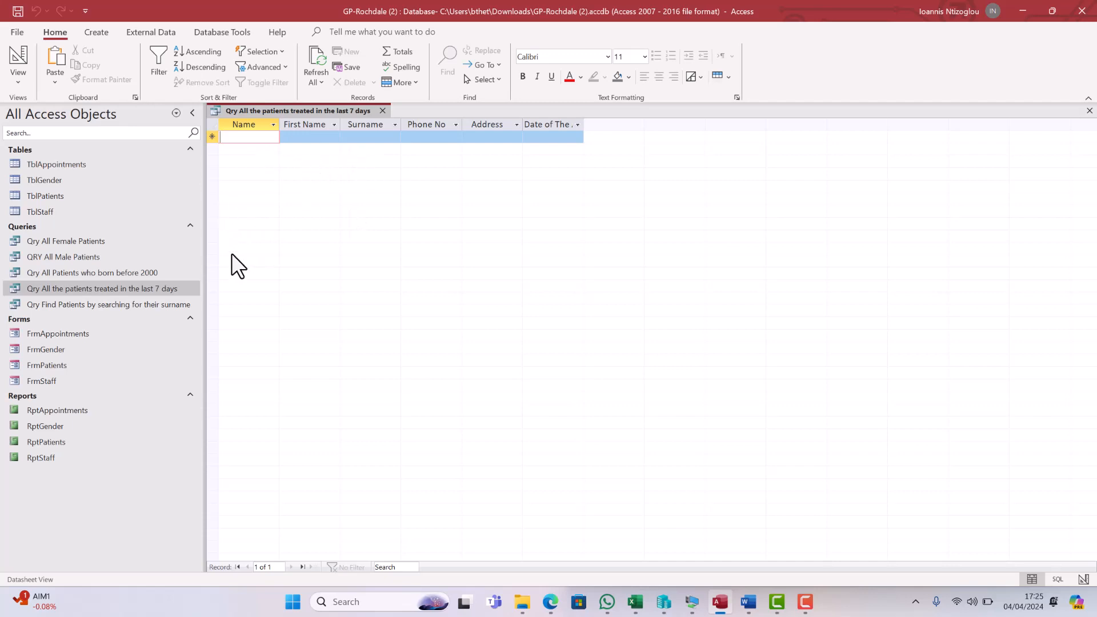
double_click(55, 167)
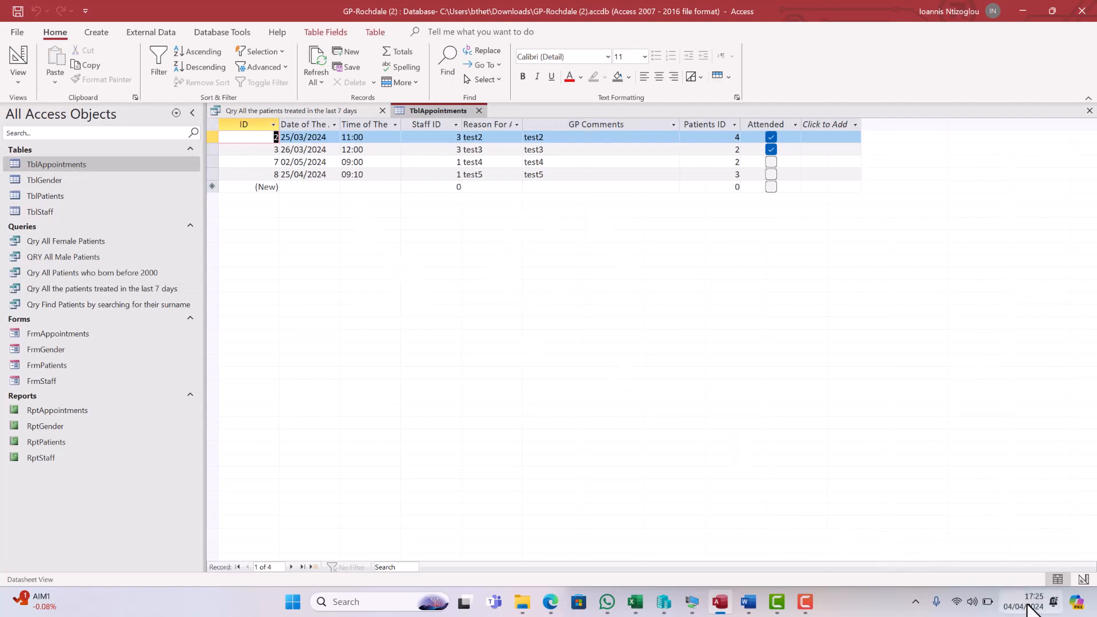
left_click(302, 137)
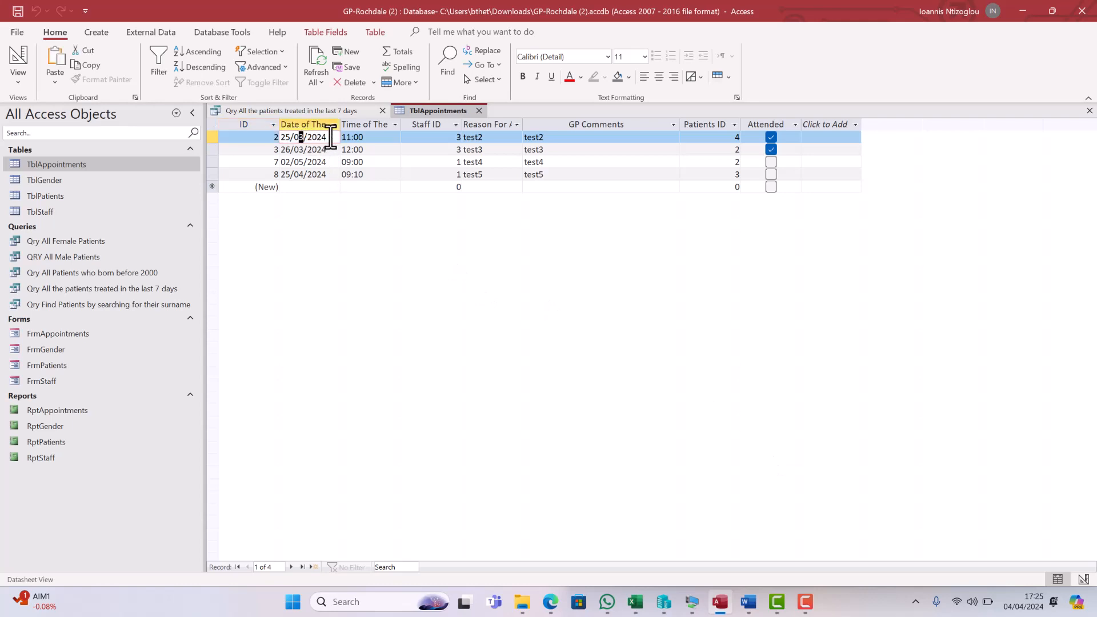
left_click(287, 138)
key("BackSpace")
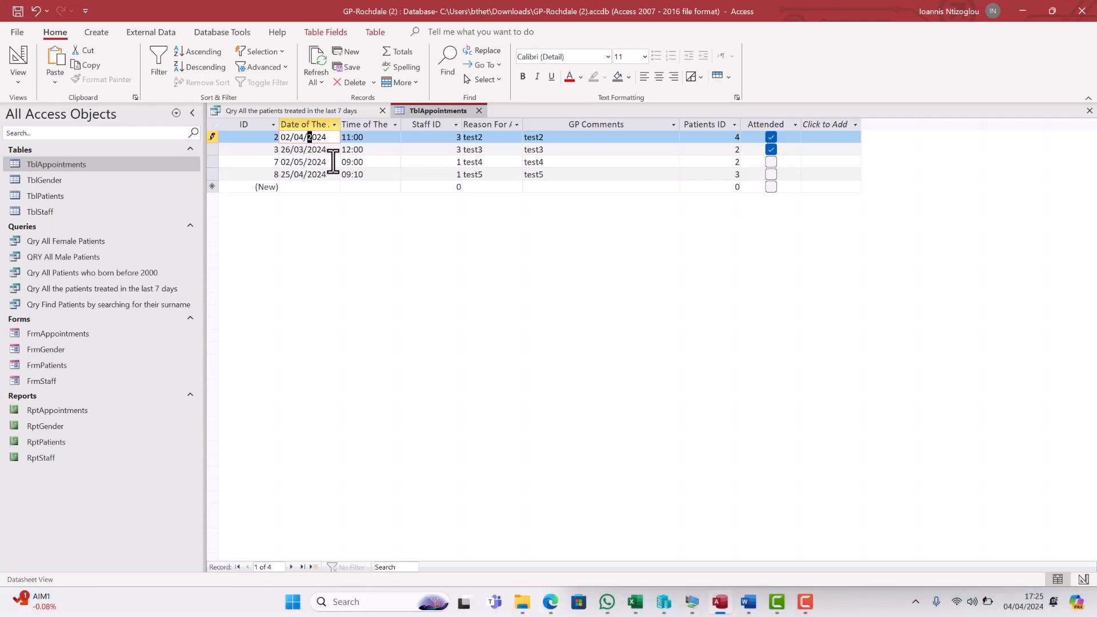
key("Tab")
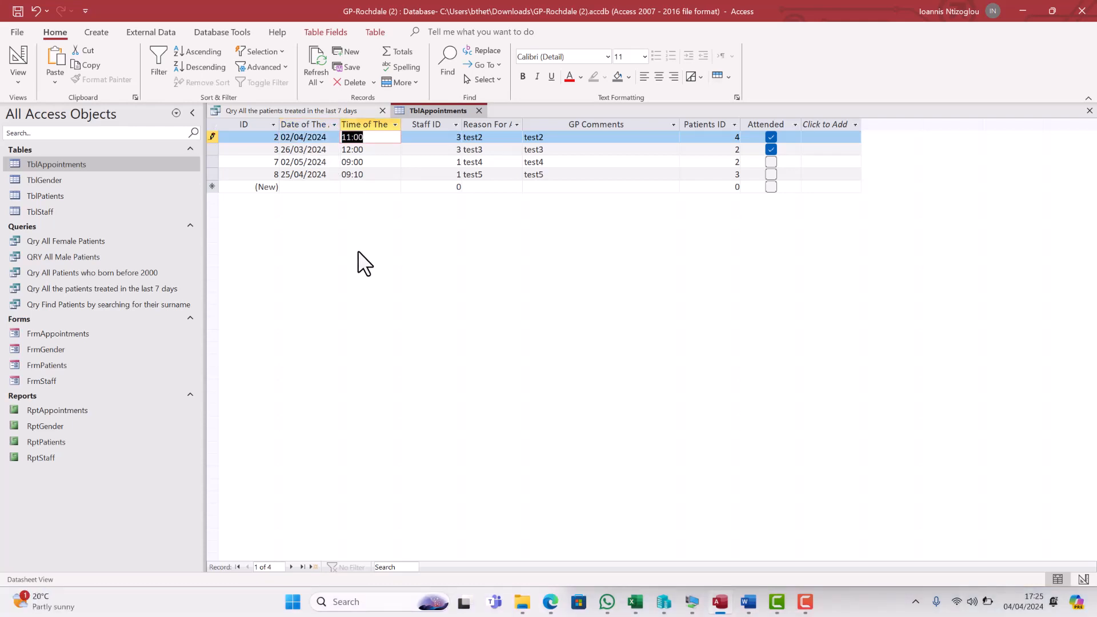
left_click(478, 110)
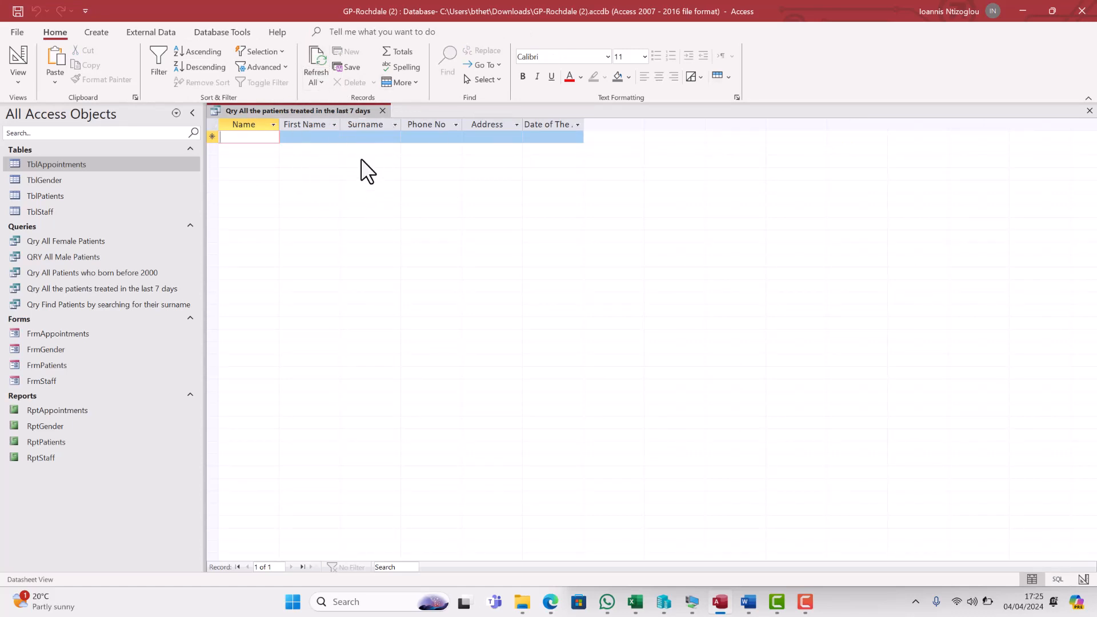
left_click(45, 164)
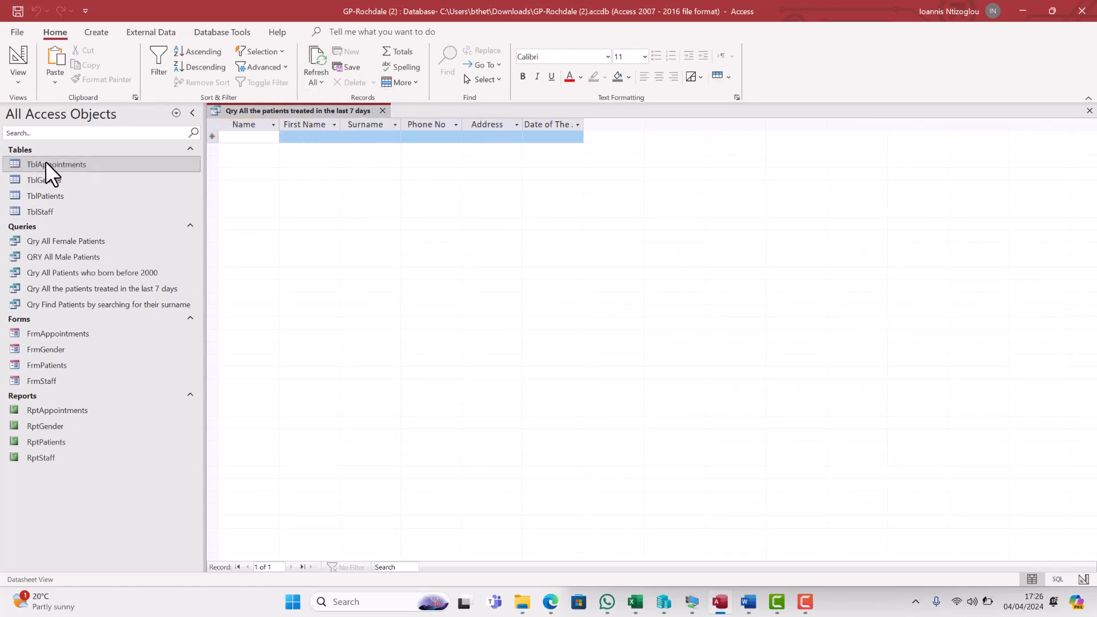
double_click(46, 164)
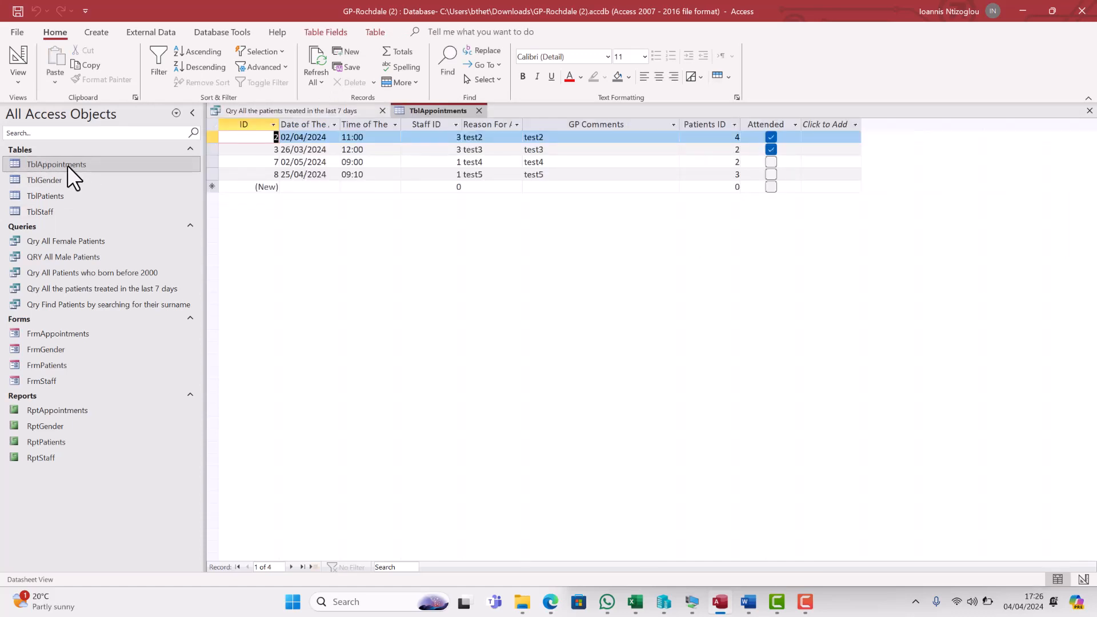
right_click(67, 166)
left_click(101, 194)
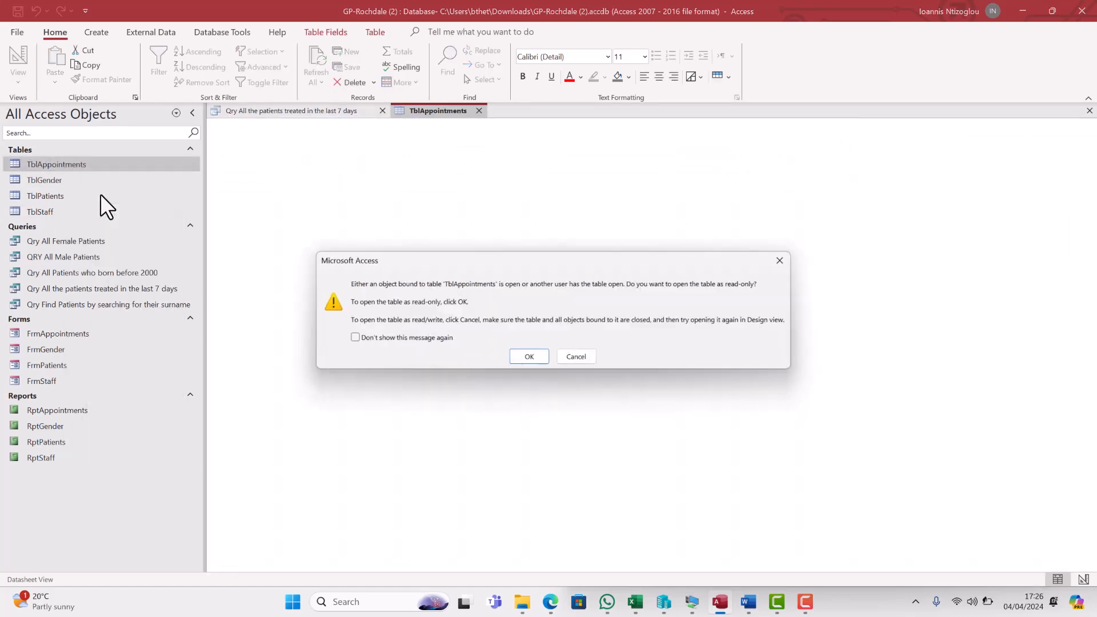
left_click(525, 357)
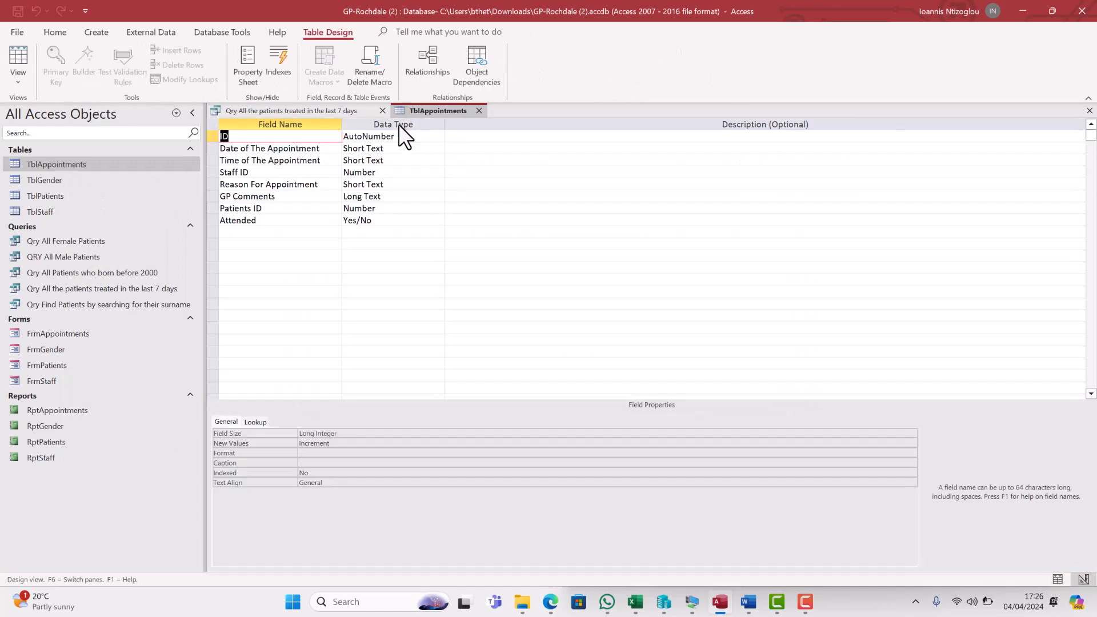
Close the last-7-days query and the read-only table, and reopen TblAppointments in Design View for editing
left_click(382, 110)
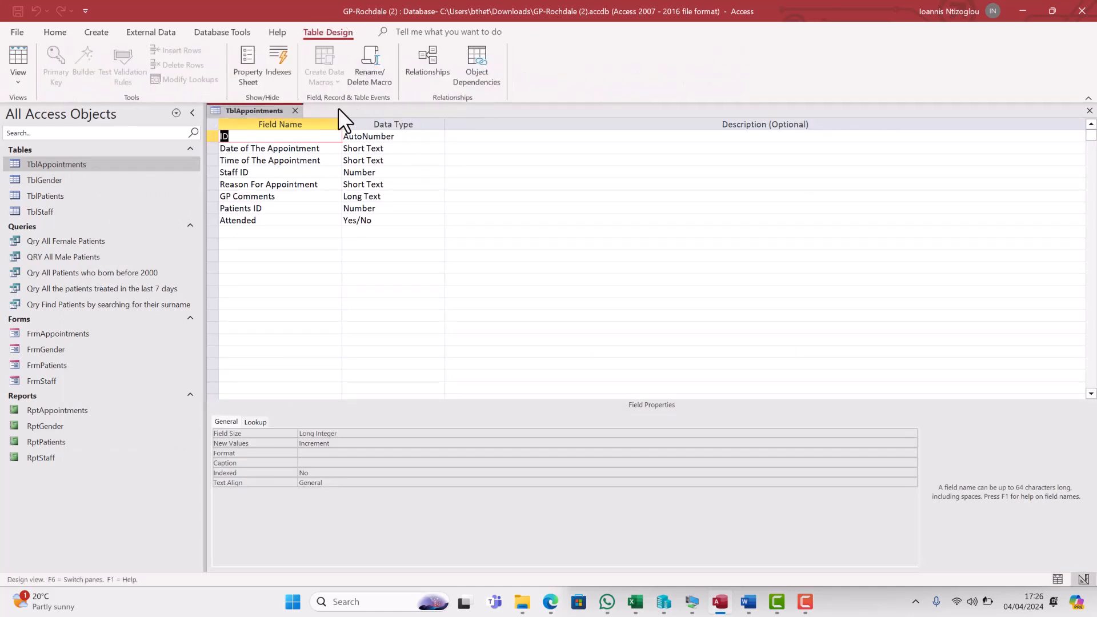
left_click(295, 109)
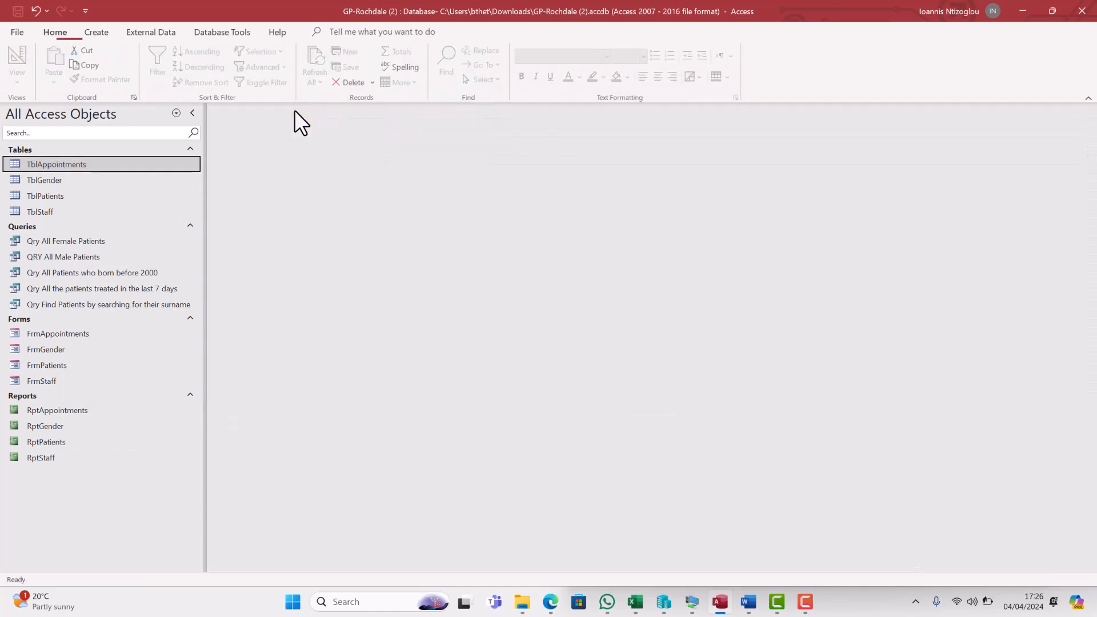
right_click(74, 163)
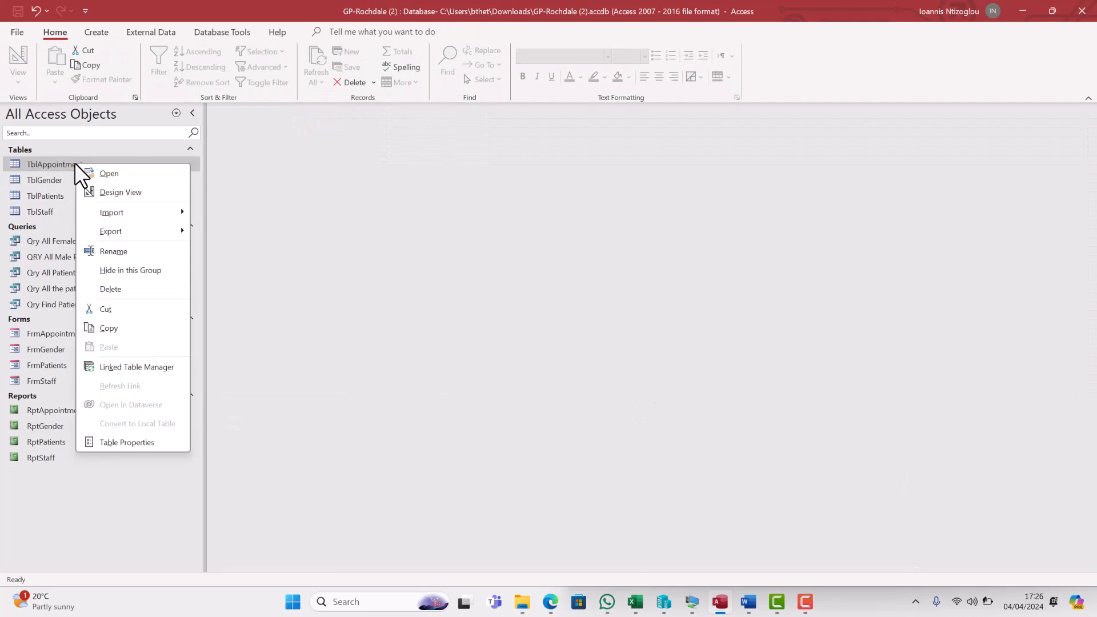
left_click(107, 192)
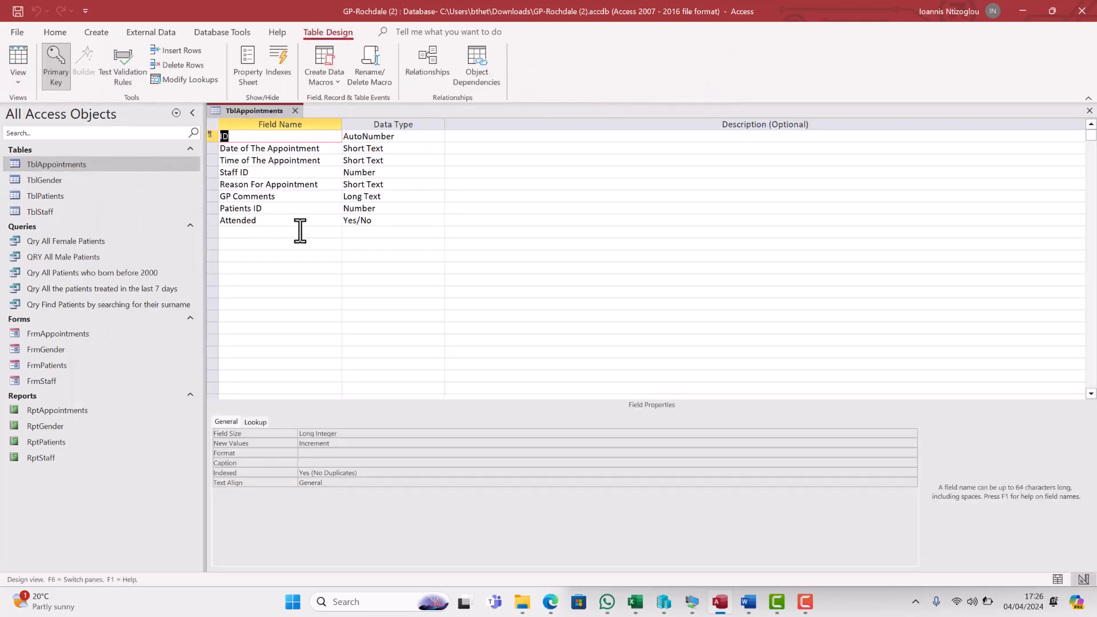
Change the Date of The Appointment field to the Date/Time data type, save TblAppointments and switch to Datasheet View
left_click(375, 148)
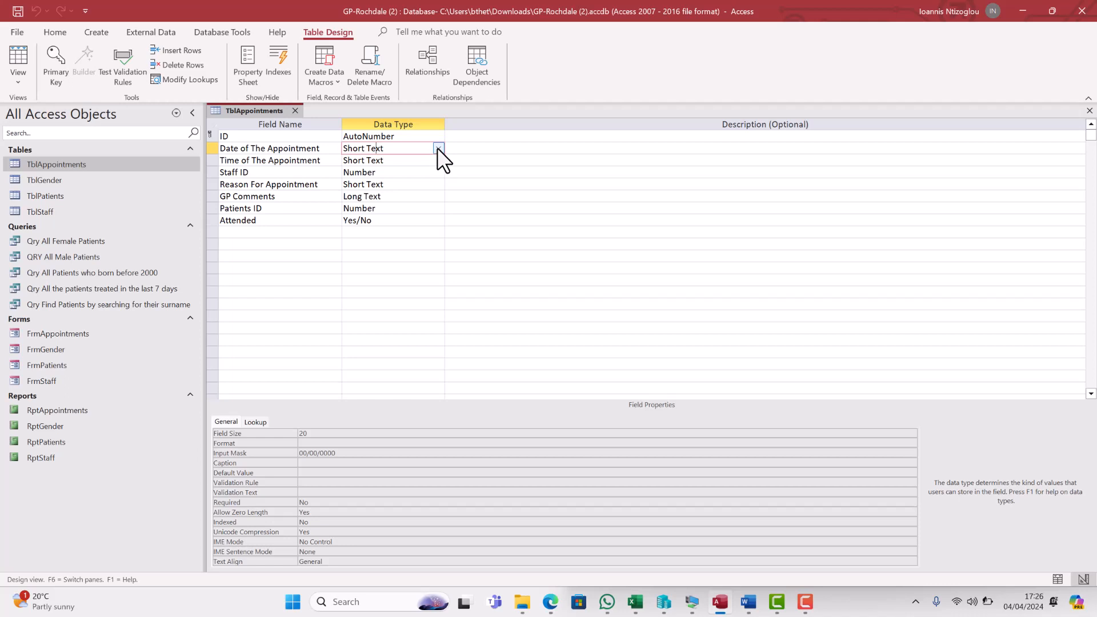
left_click(438, 149)
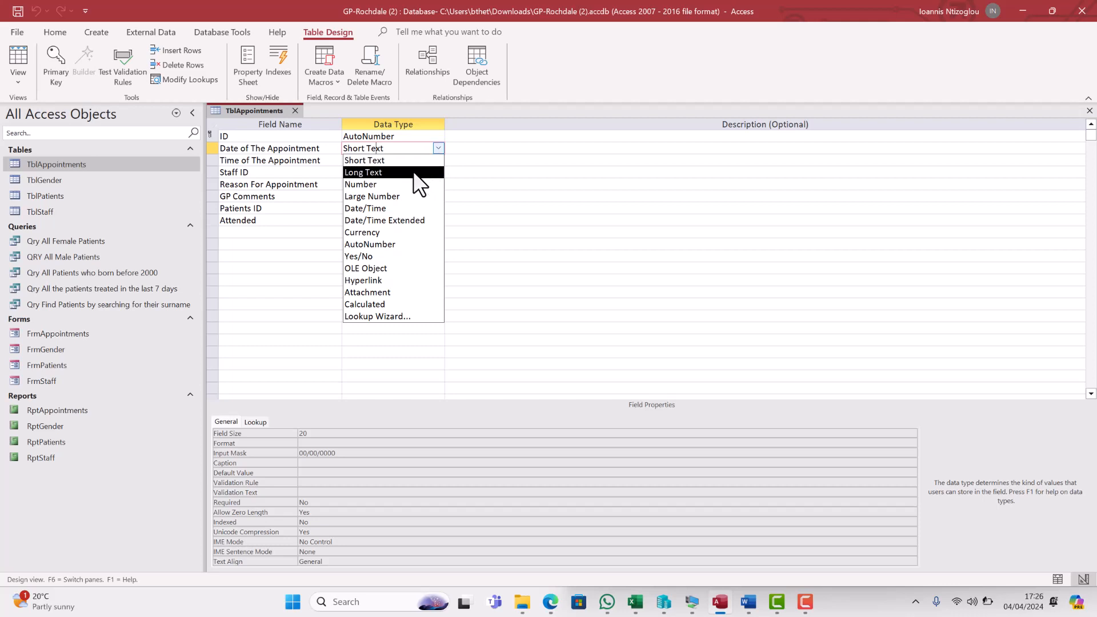
left_click(378, 209)
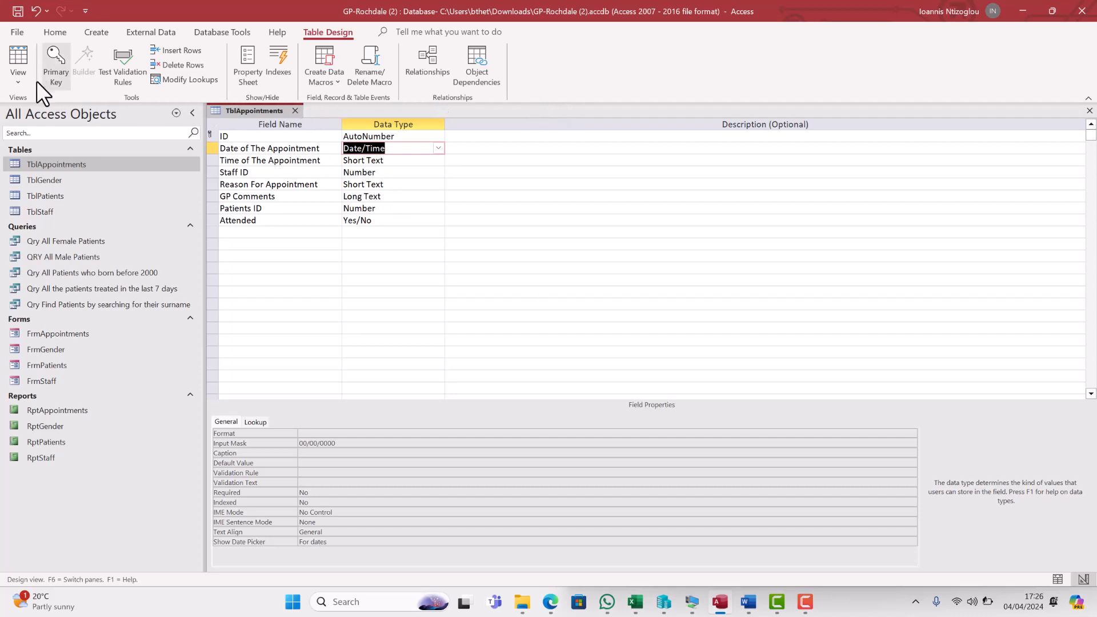
left_click(9, 82)
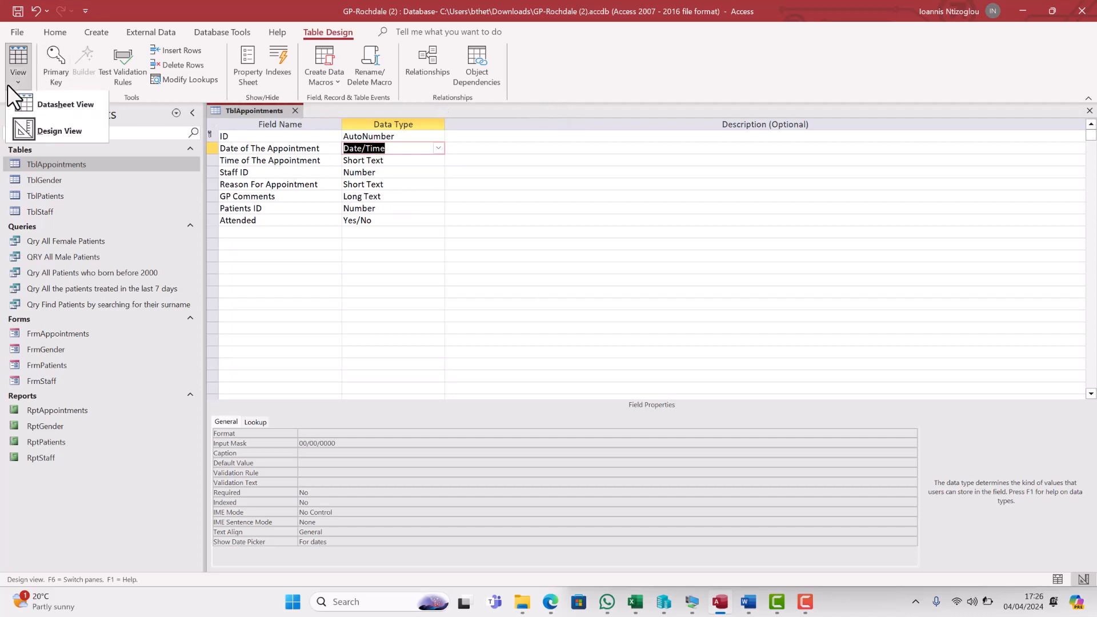
left_click(46, 108)
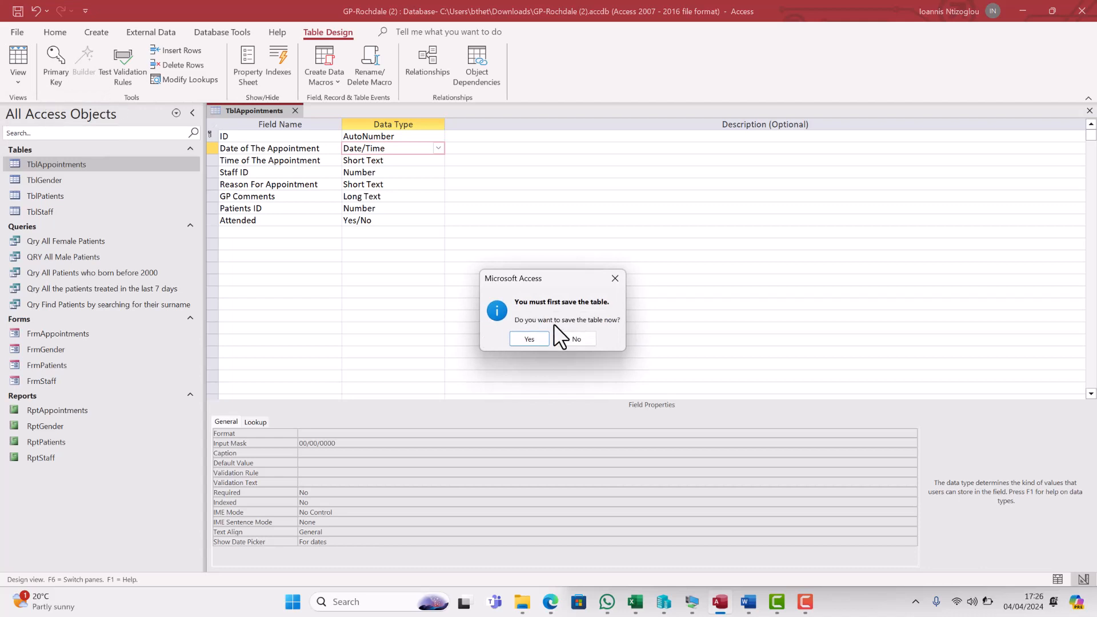
left_click(527, 340)
left_click(530, 340)
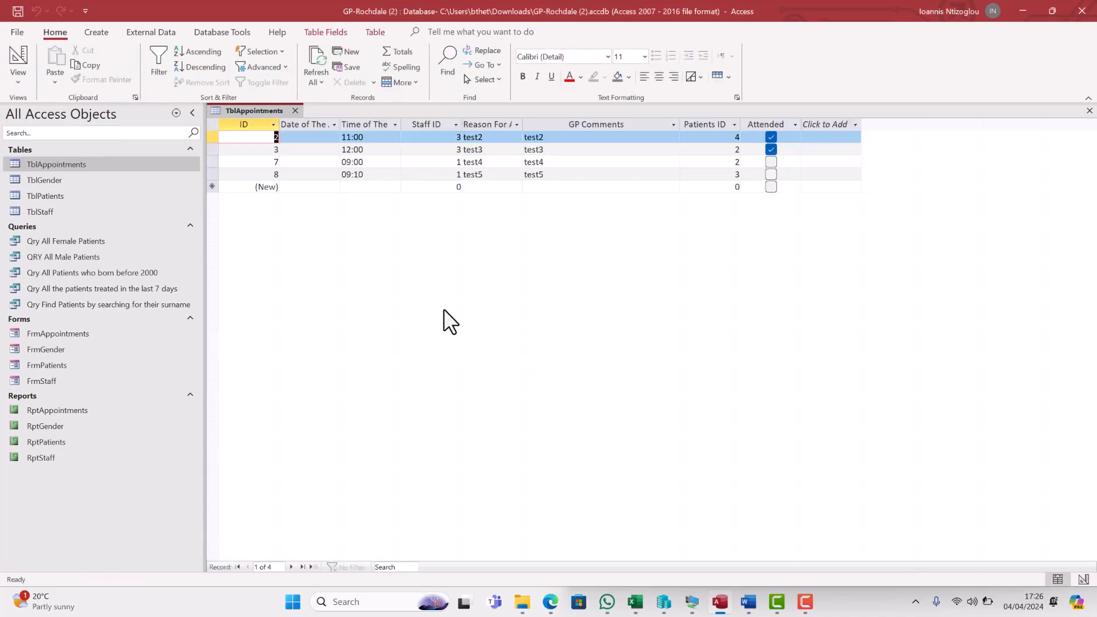
Set the date of the test2 appointment to 02/04/2024 and of the test3 appointment to 03/04/2024
left_click(307, 138)
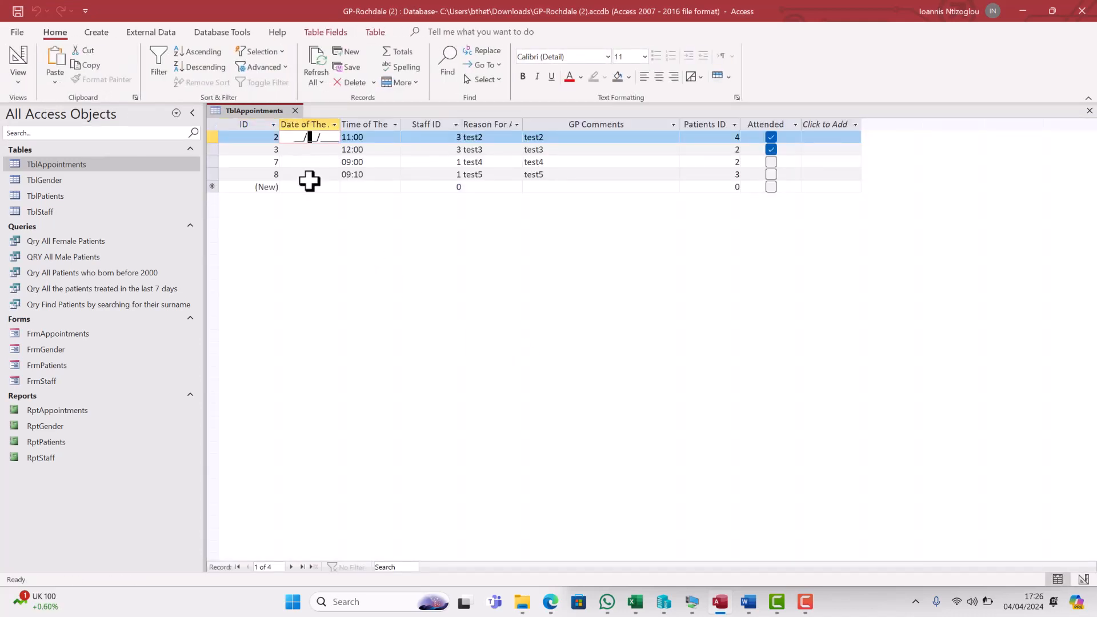
left_click(287, 138)
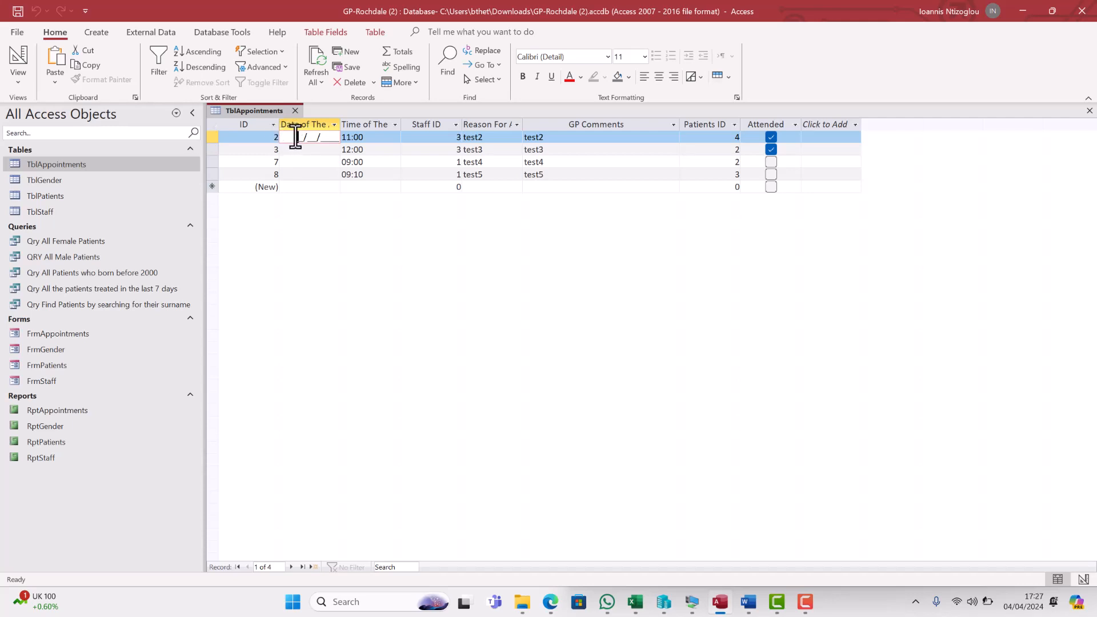
type("02/04/2024")
key("Tab")
left_click(300, 149)
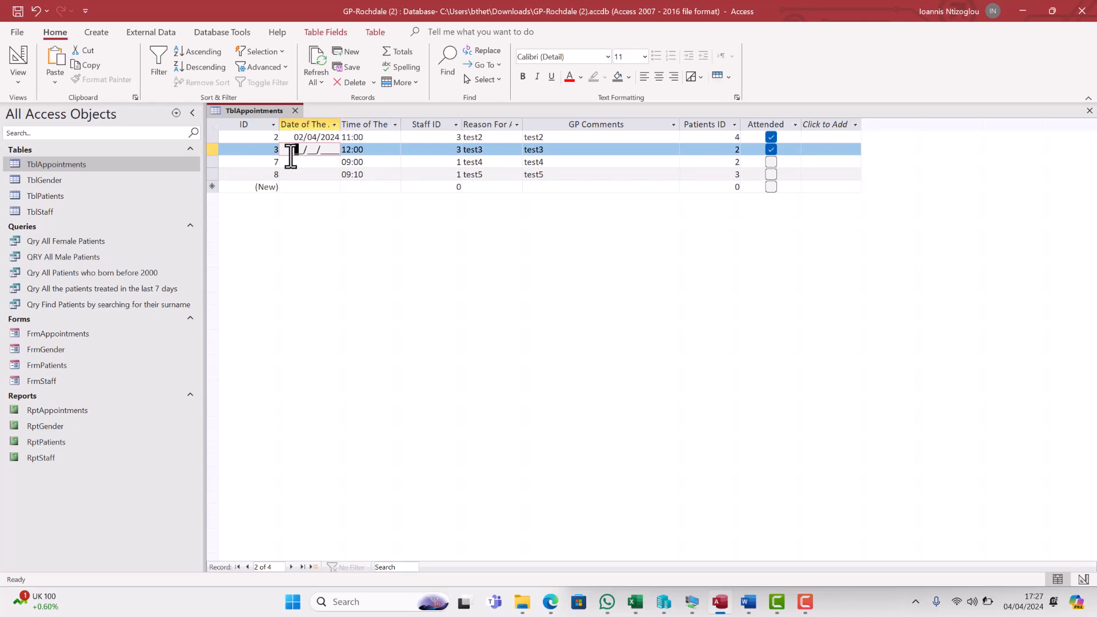
type("03/04/2024")
key("Tab")
Set the date of the test4 appointment to 20/03/2024 and of the test5 appointment to 15/03/2024
left_click(292, 170)
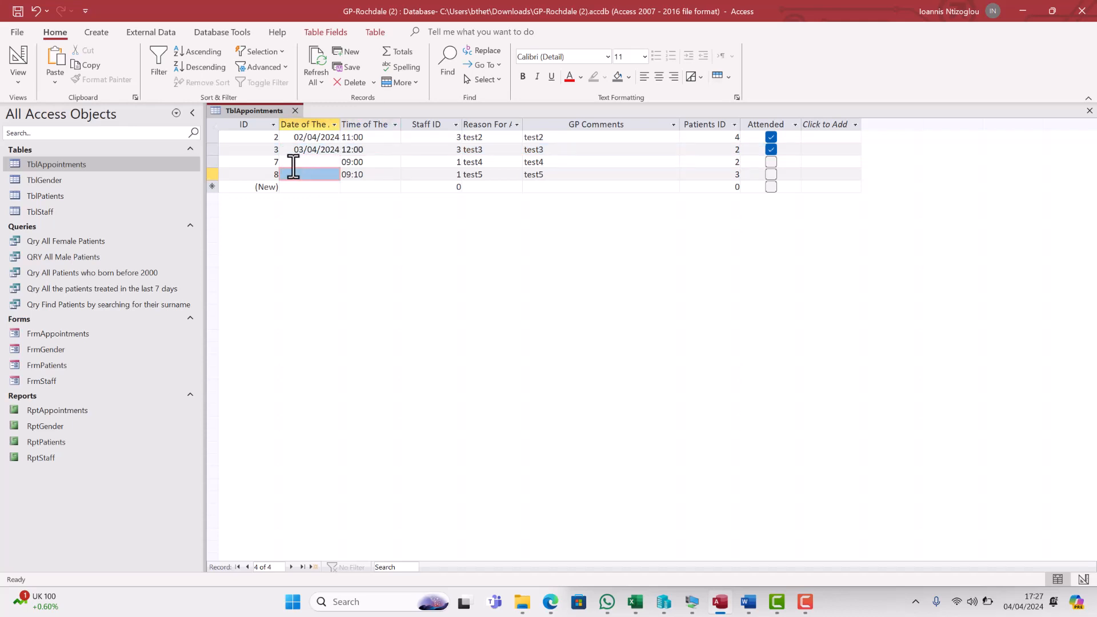
left_click(293, 164)
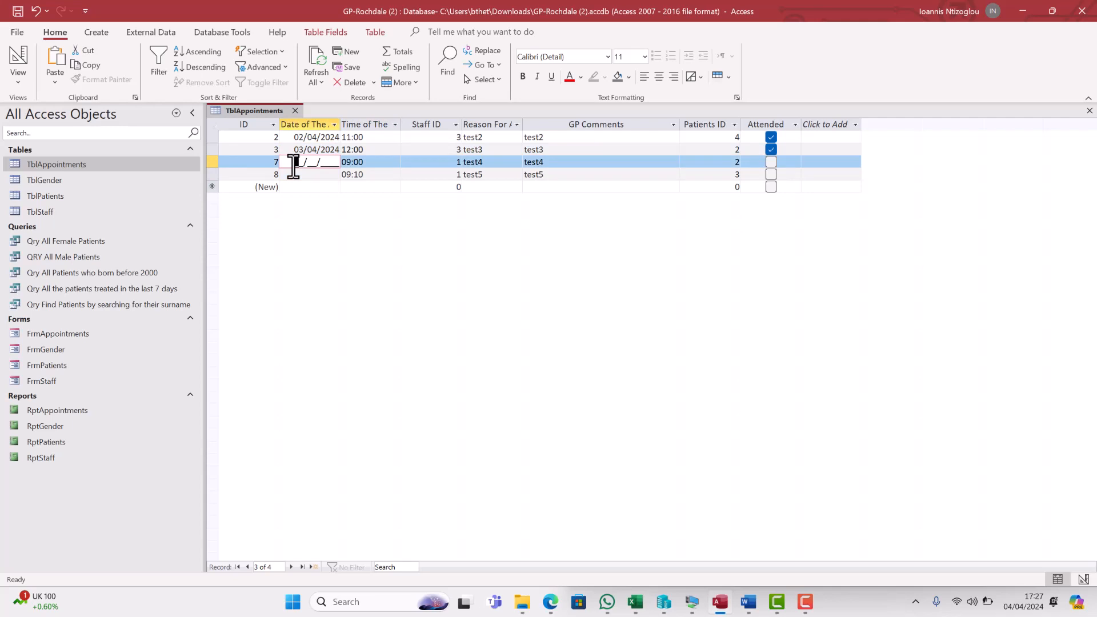
type("20/03/2024")
left_click(297, 175)
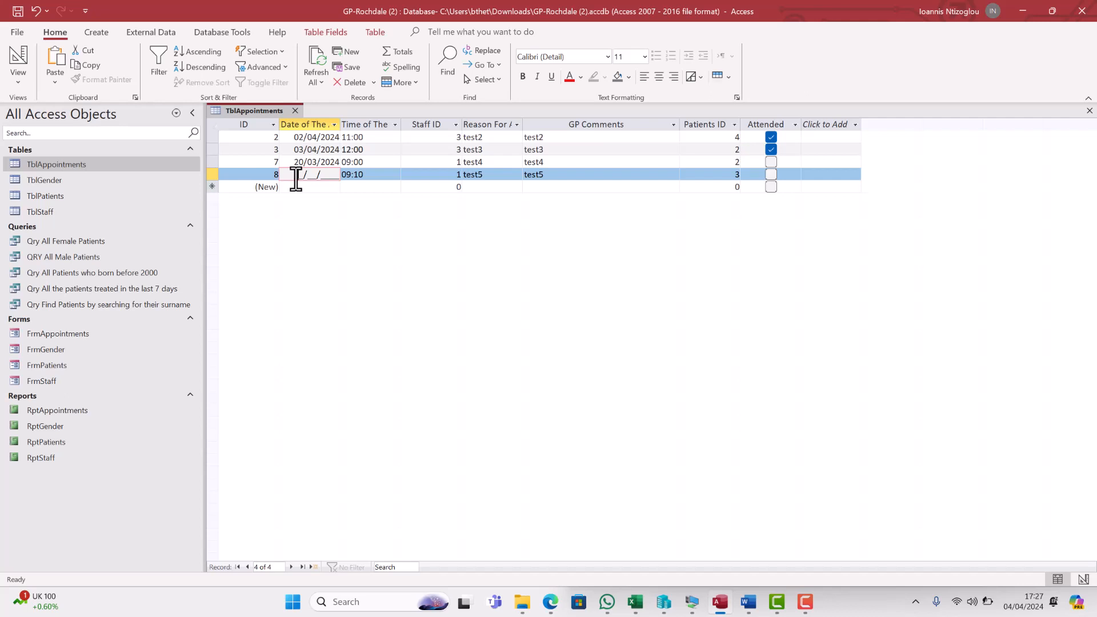
type("05")
type("03/")
type("2024")
left_click(310, 189)
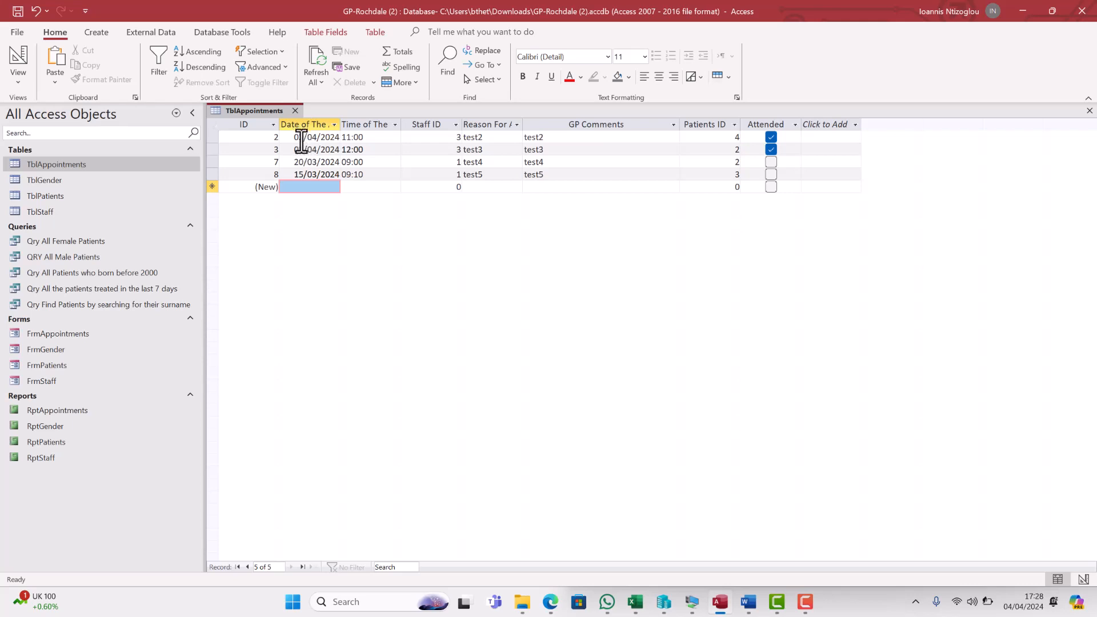
Close TblAppointments, and run Qry All the patients treated in the last 7 days to check its records before closing it
mouse_move(216, 137)
left_mouse_down()
mouse_move(216, 162)
mouse_move(217, 146)
left_mouse_up()
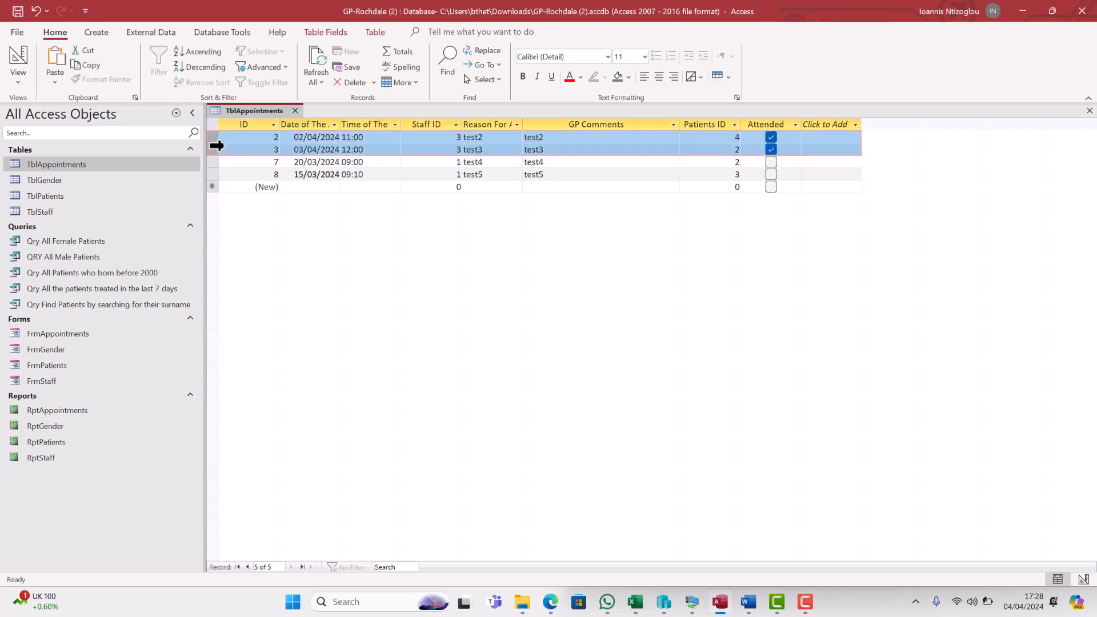
left_click(295, 110)
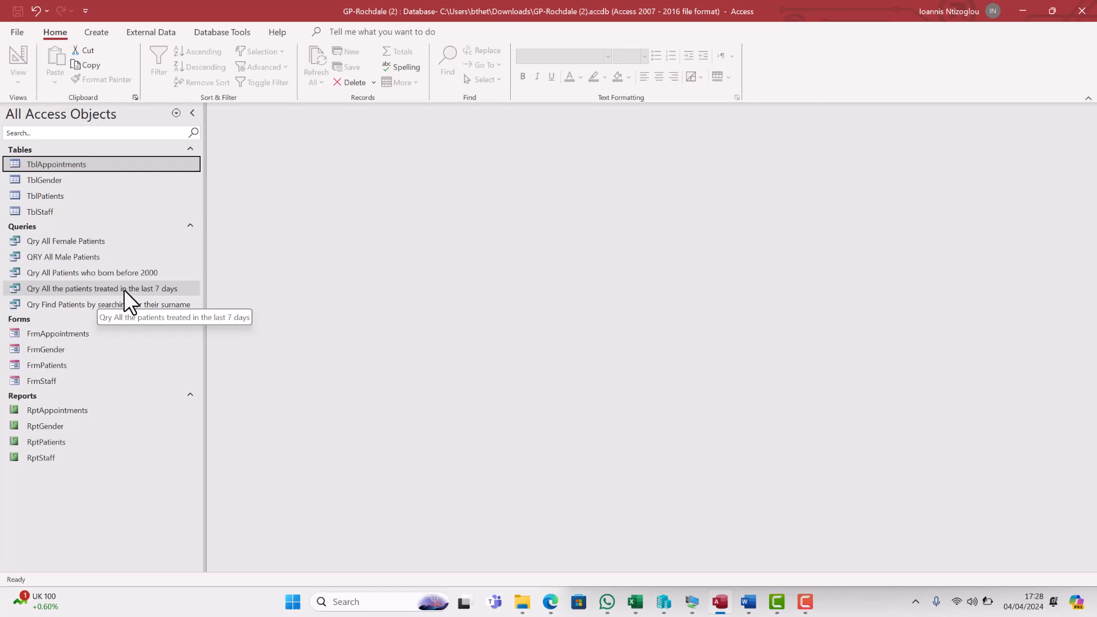
double_click(148, 289)
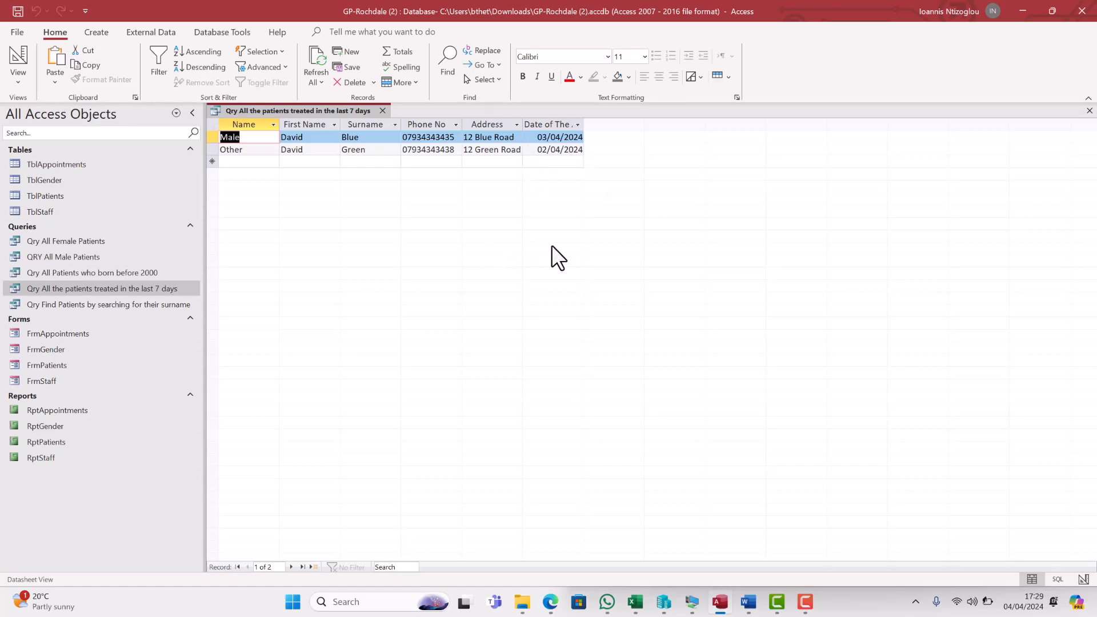
left_click(383, 110)
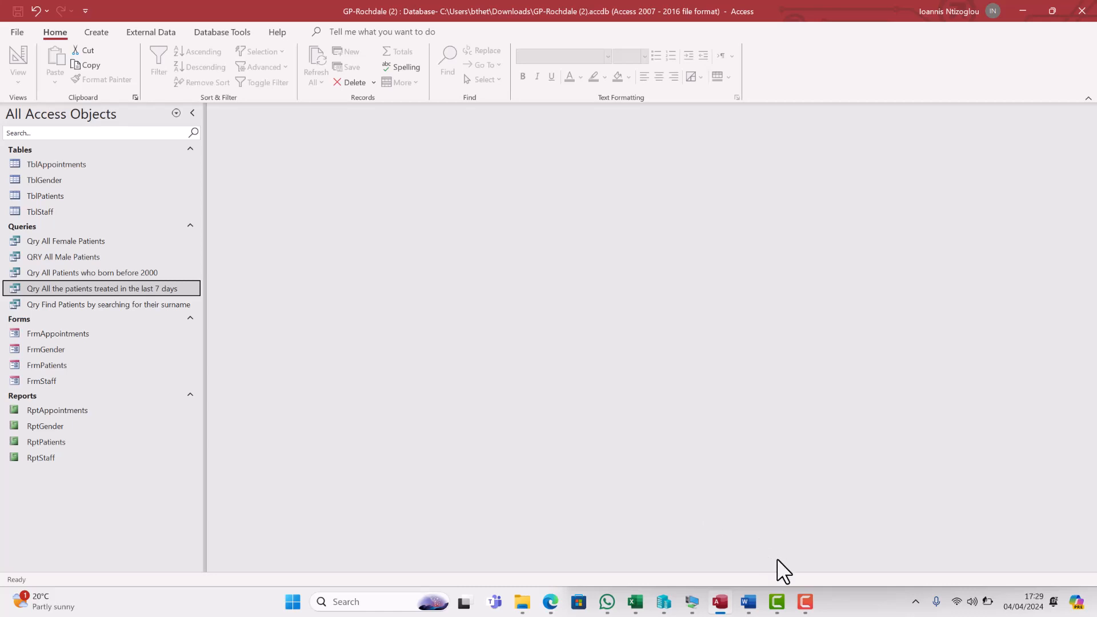
left_click(803, 603)
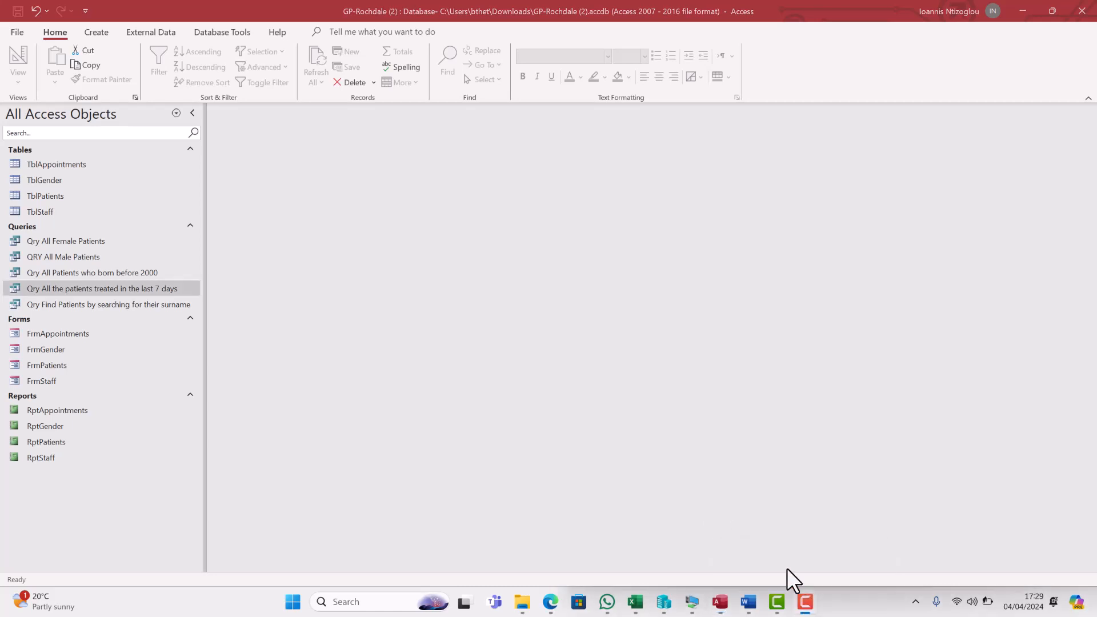